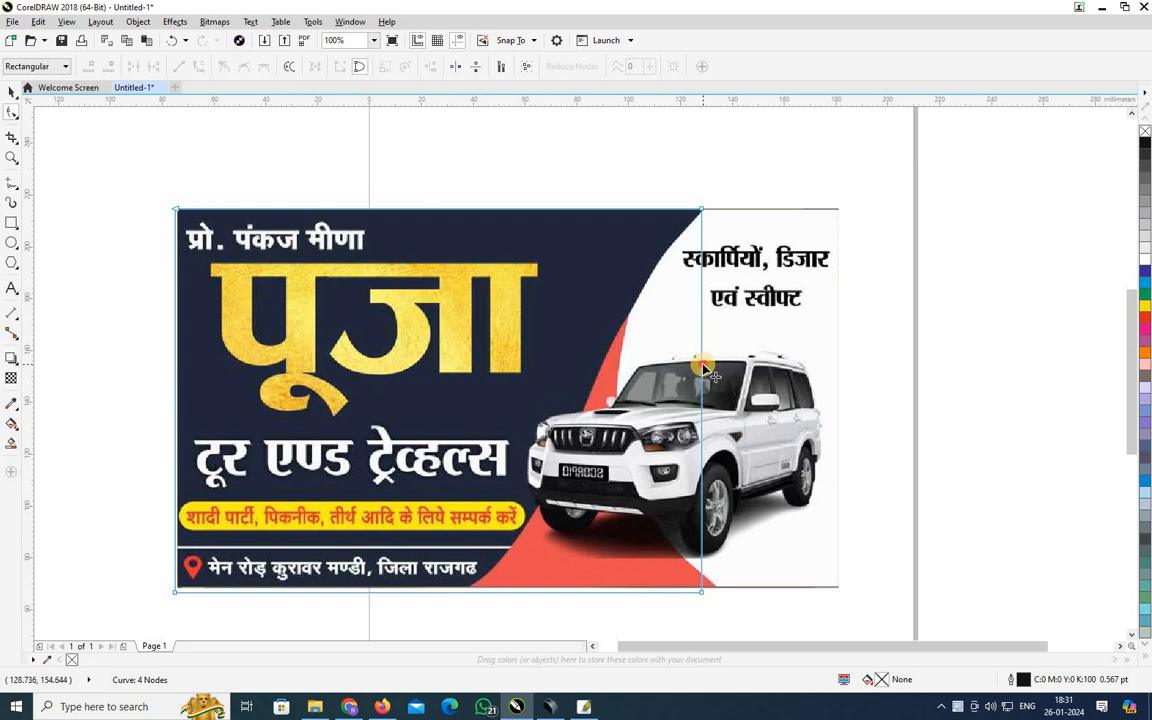
Move the traced panel's bottom-right node left along the banner's bottom edge.
{"action": "left_click", "coordinate": [703, 366]}
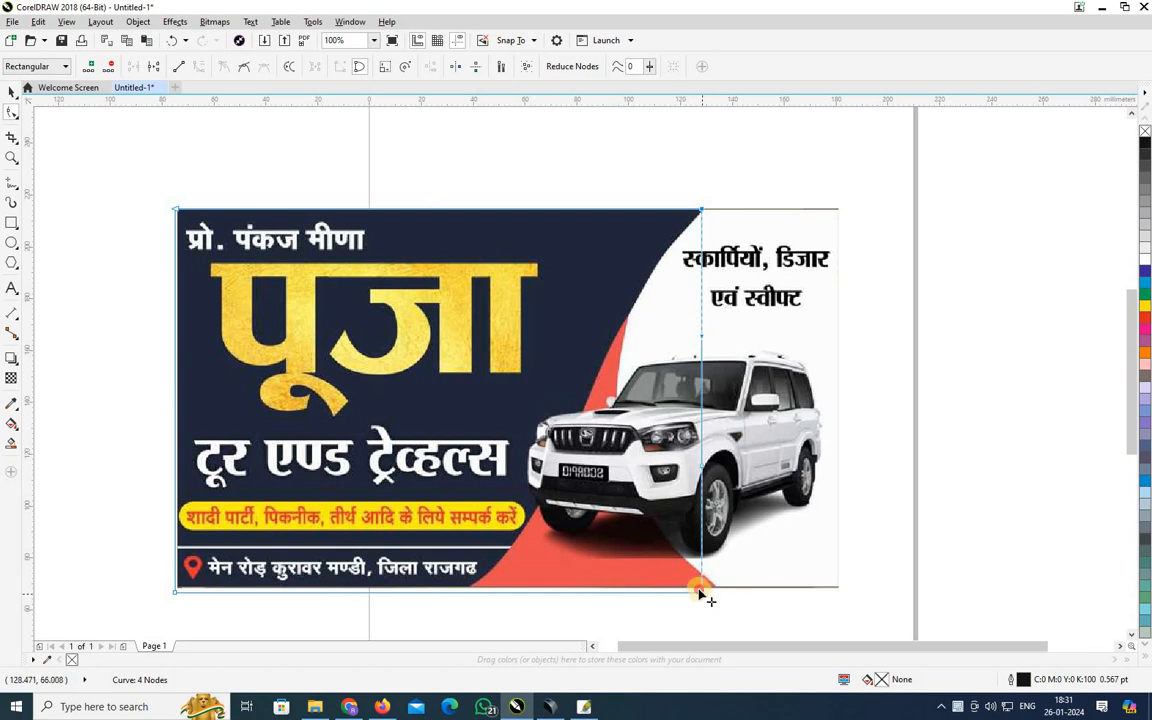
{"action": "left_click_drag", "start_coordinate": [700, 591], "coordinate": [488, 599]}
{"action": "key", "text": "ctrl+z"}
{"action": "left_click_drag", "start_coordinate": [701, 591], "coordinate": [477, 593]}
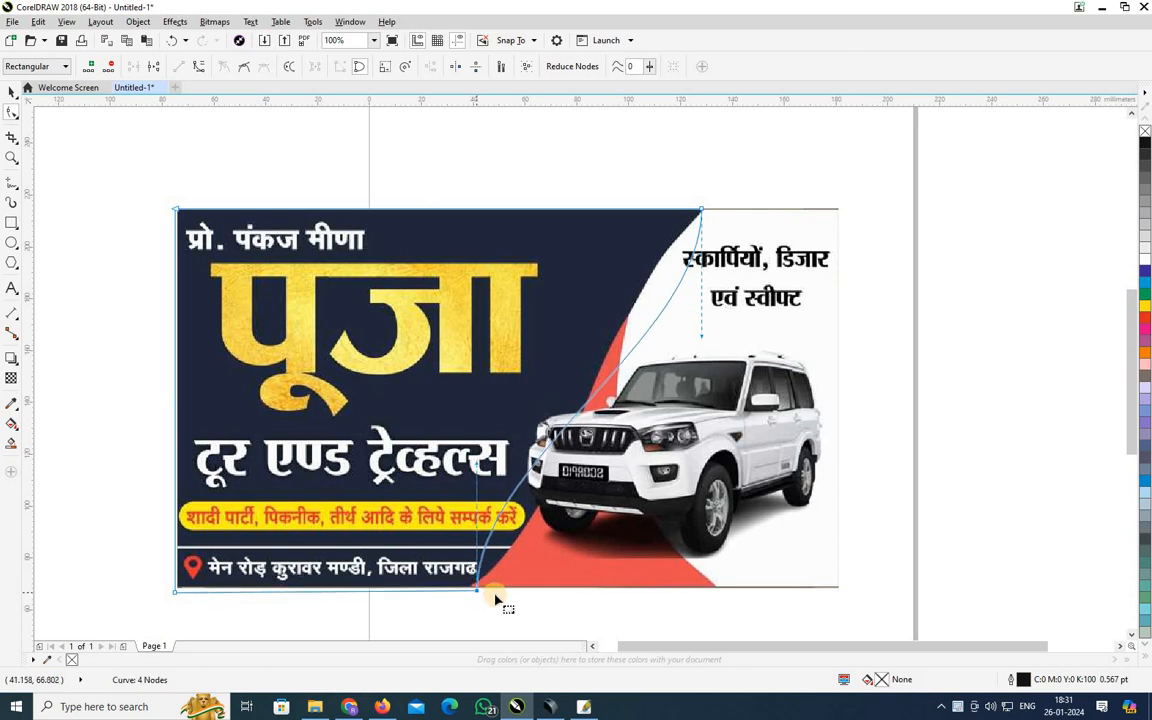
Pull curve handles from the bottom corner and bend the upper edge along the panel's diagonal.
{"action": "left_click", "coordinate": [503, 498]}
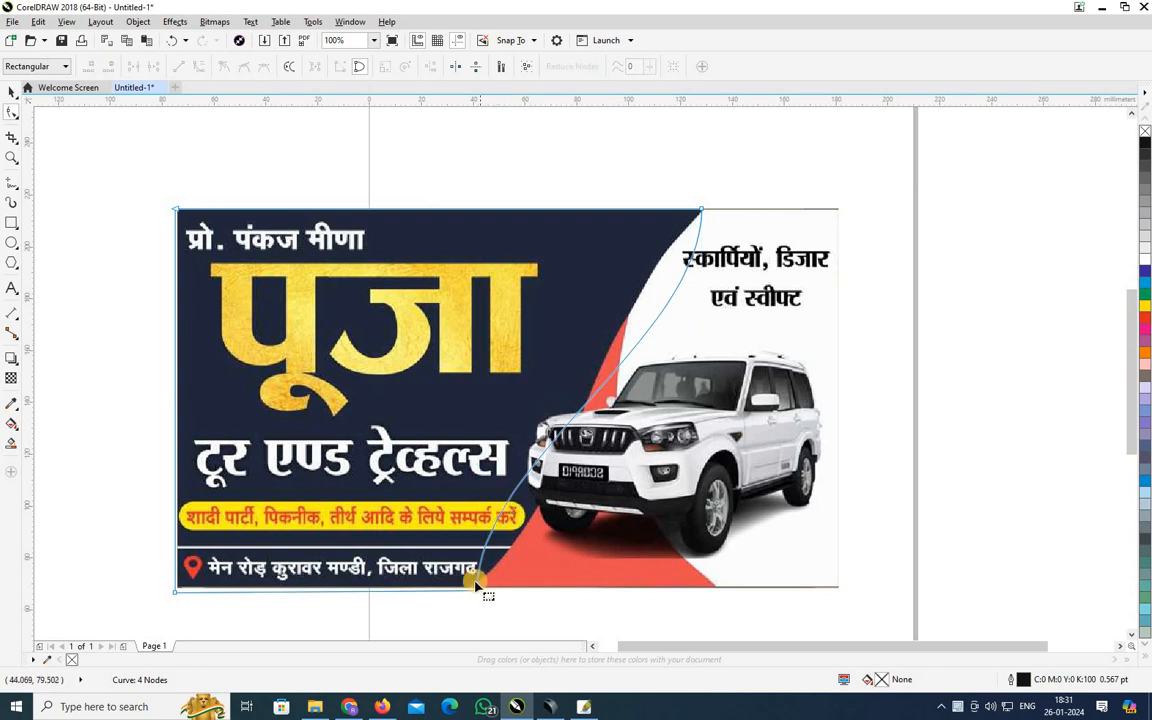
{"action": "left_click_drag", "start_coordinate": [665, 370], "coordinate": [178, 585]}
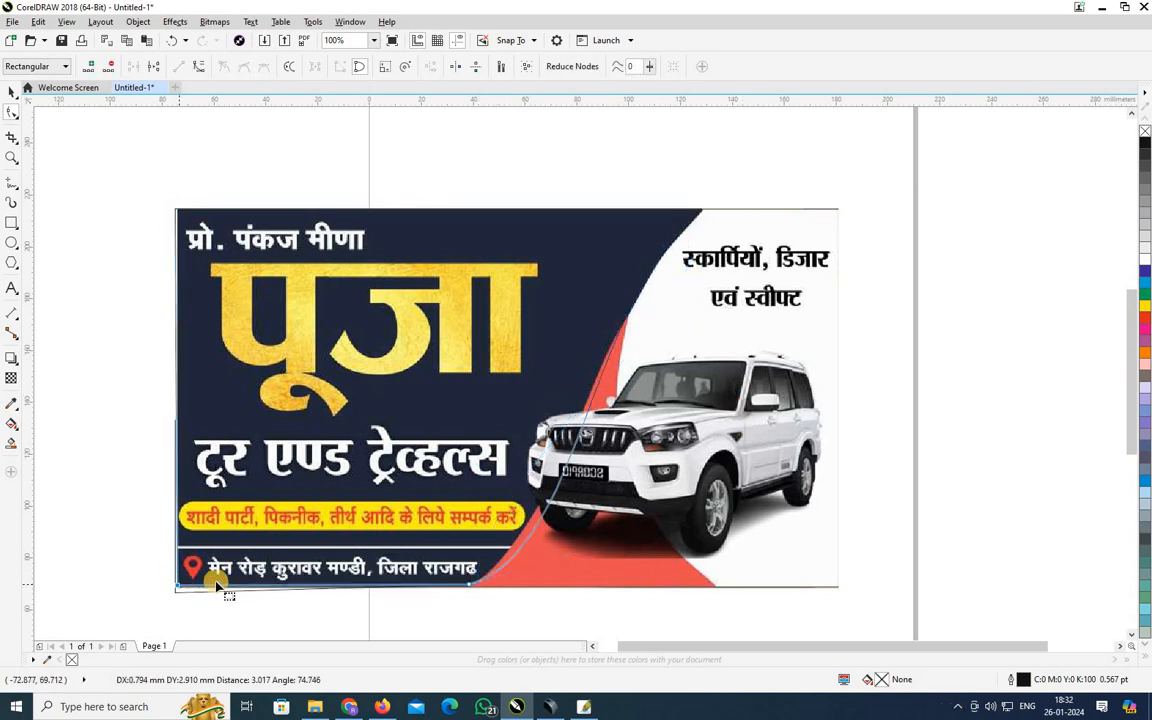
{"action": "scroll", "coordinate": [442, 588], "scroll_direction": "up", "scroll_amount": 2}
{"action": "left_click_drag", "start_coordinate": [473, 583], "coordinate": [651, 515]}
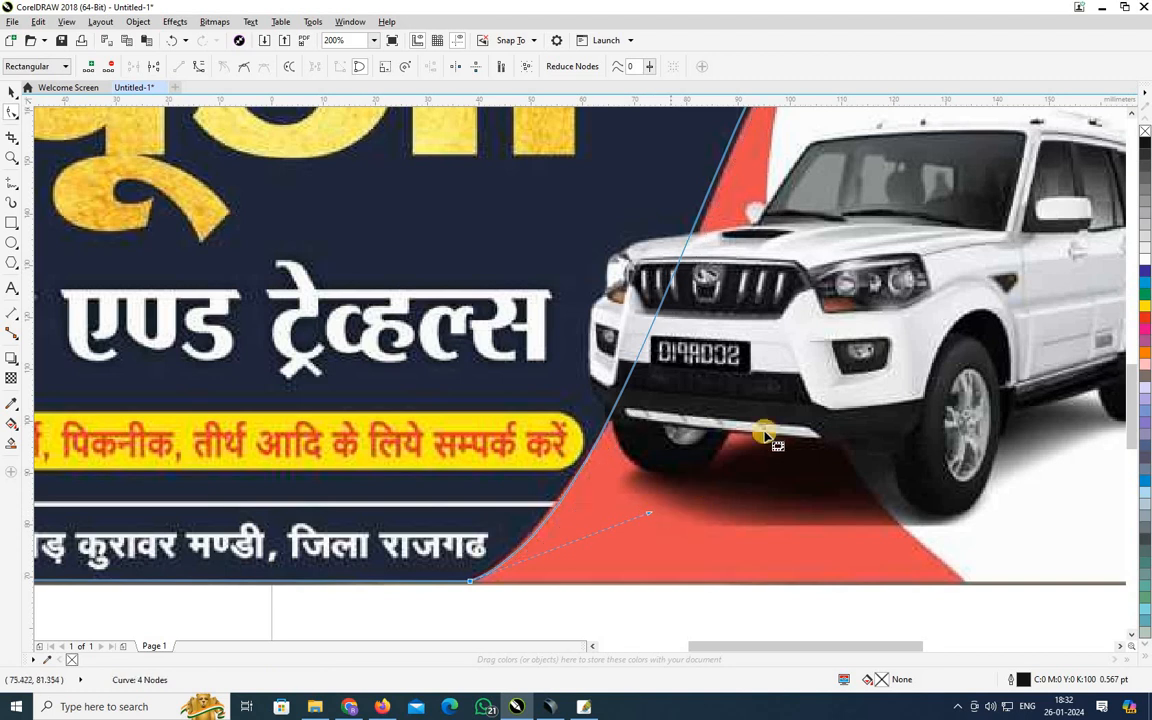
{"action": "scroll", "coordinate": [760, 435], "scroll_direction": "down", "scroll_amount": 2}
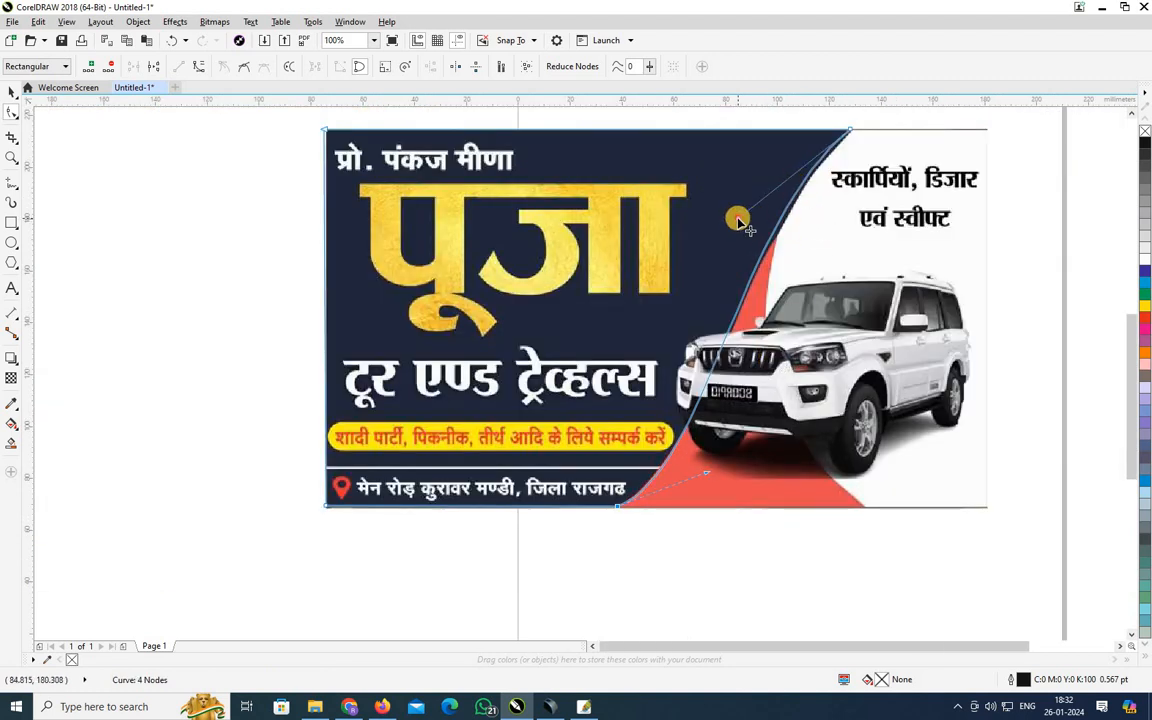
{"action": "mouse_move", "coordinate": [737, 219]}
{"action": "left_mouse_down"}
{"action": "mouse_move", "coordinate": [745, 224]}
{"action": "mouse_move", "coordinate": [734, 220]}
{"action": "left_mouse_up"}
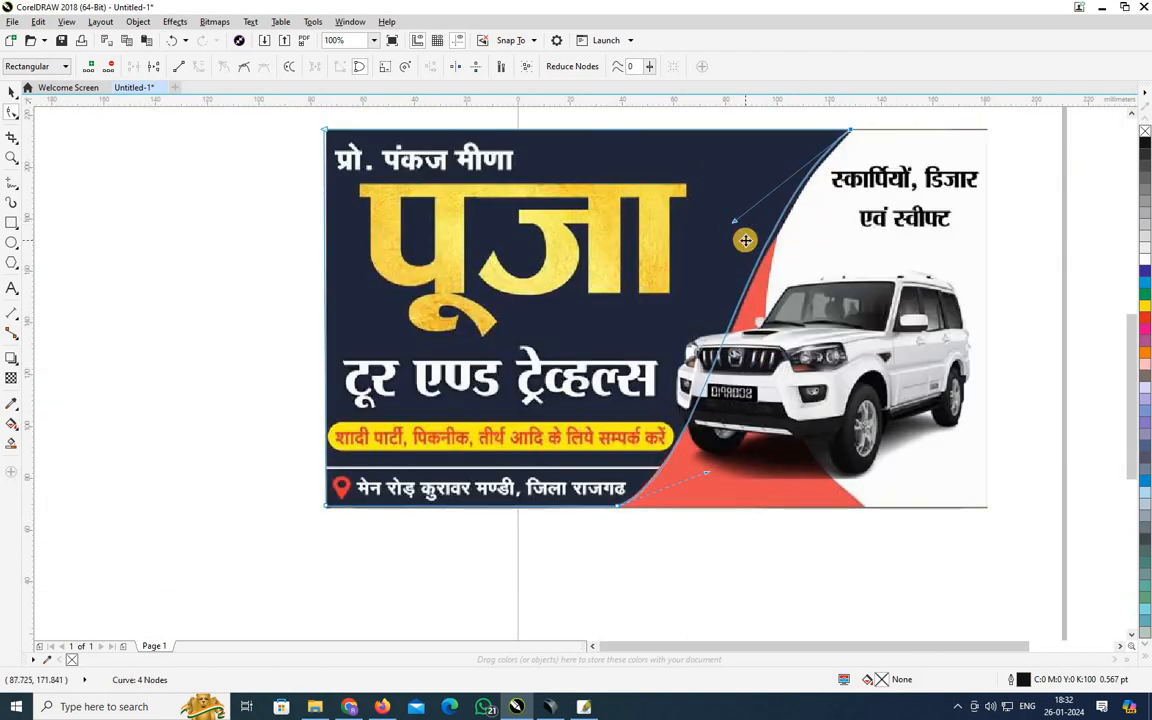
{"action": "key", "text": "space"}
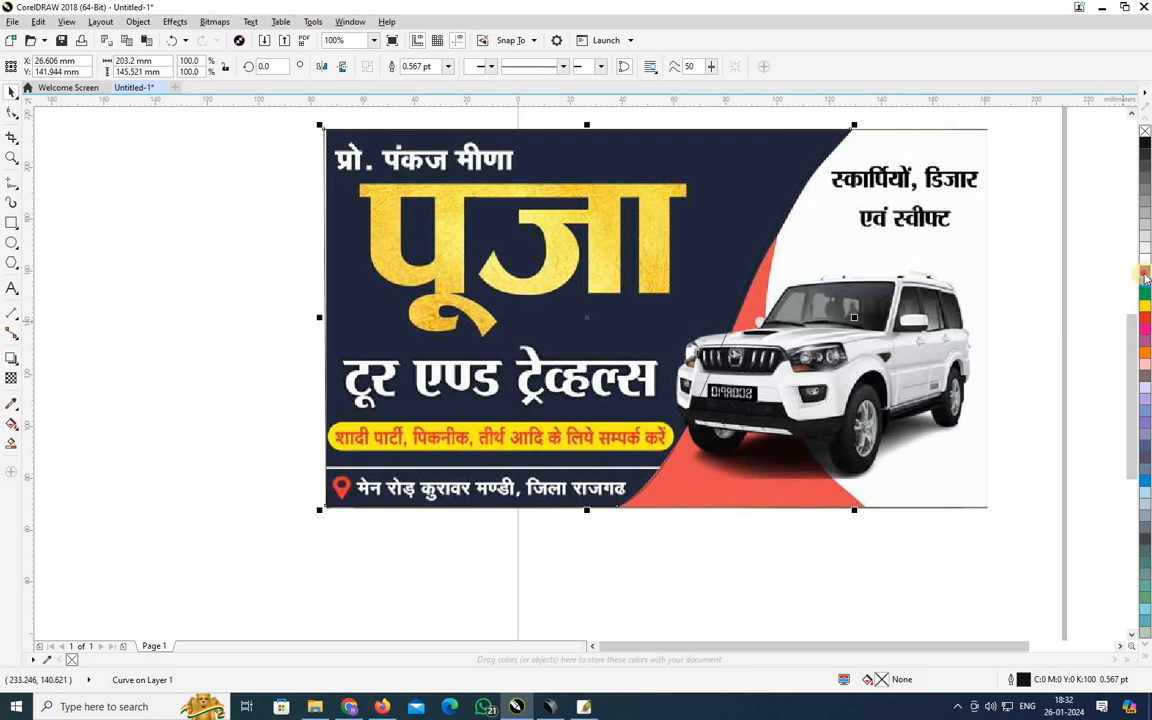
Give the traced left panel a solid navy uniform fill (C100 M100 Y7 K32).
{"action": "left_click", "coordinate": [1145, 274]}
{"action": "key", "text": "ctrl+z"}
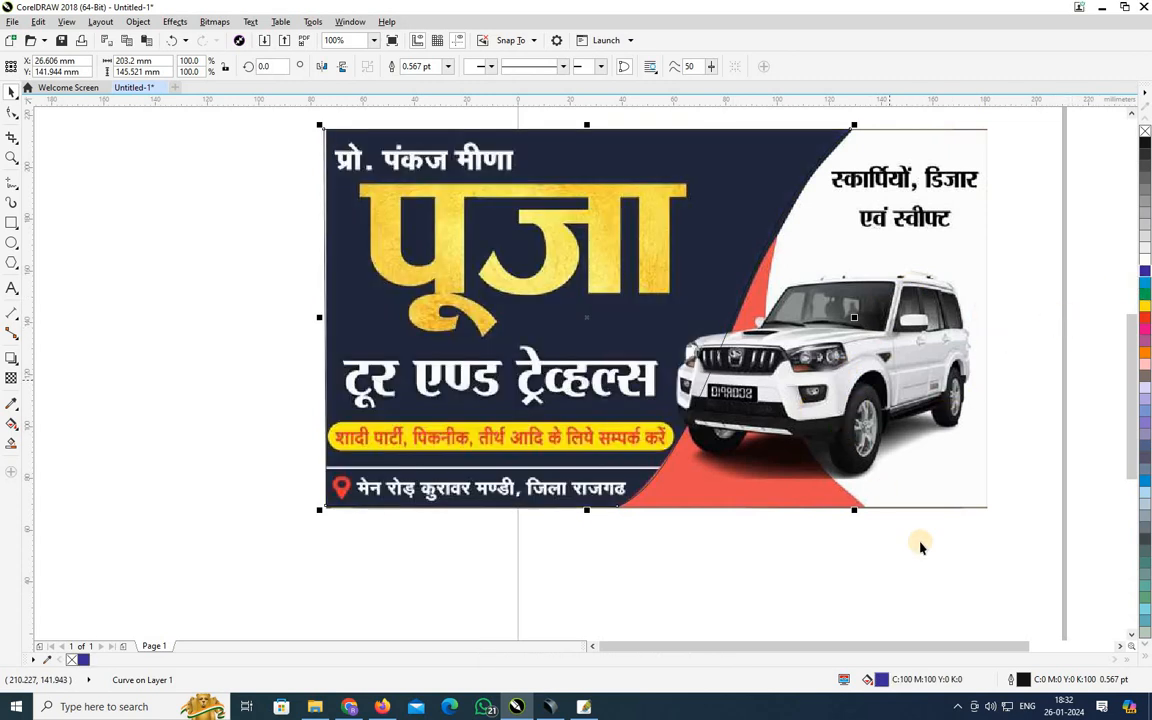
{"action": "double_click", "coordinate": [881, 679]}
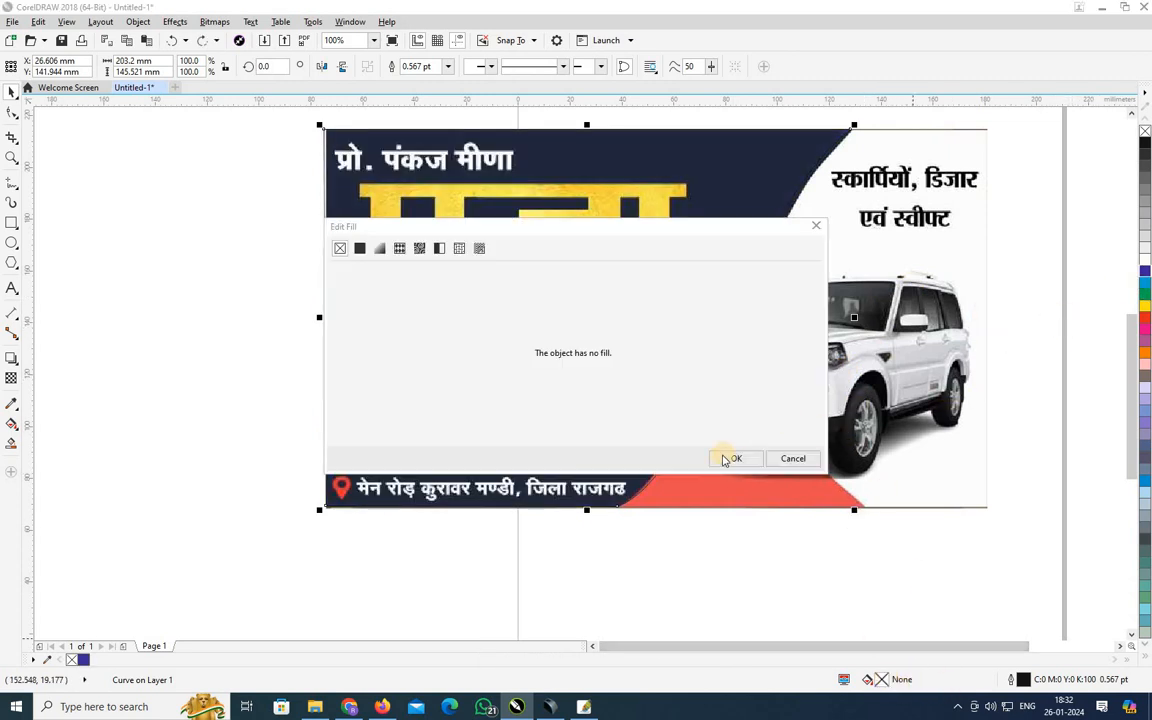
{"action": "left_click", "coordinate": [360, 249]}
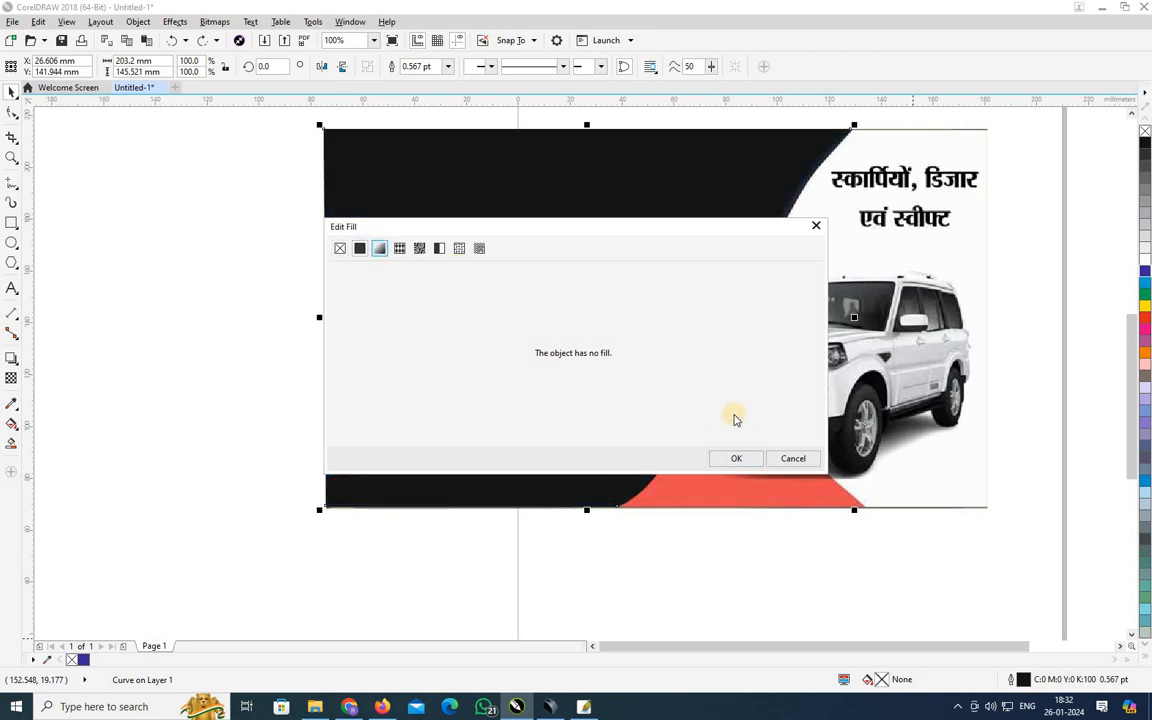
{"action": "left_click", "coordinate": [502, 348]}
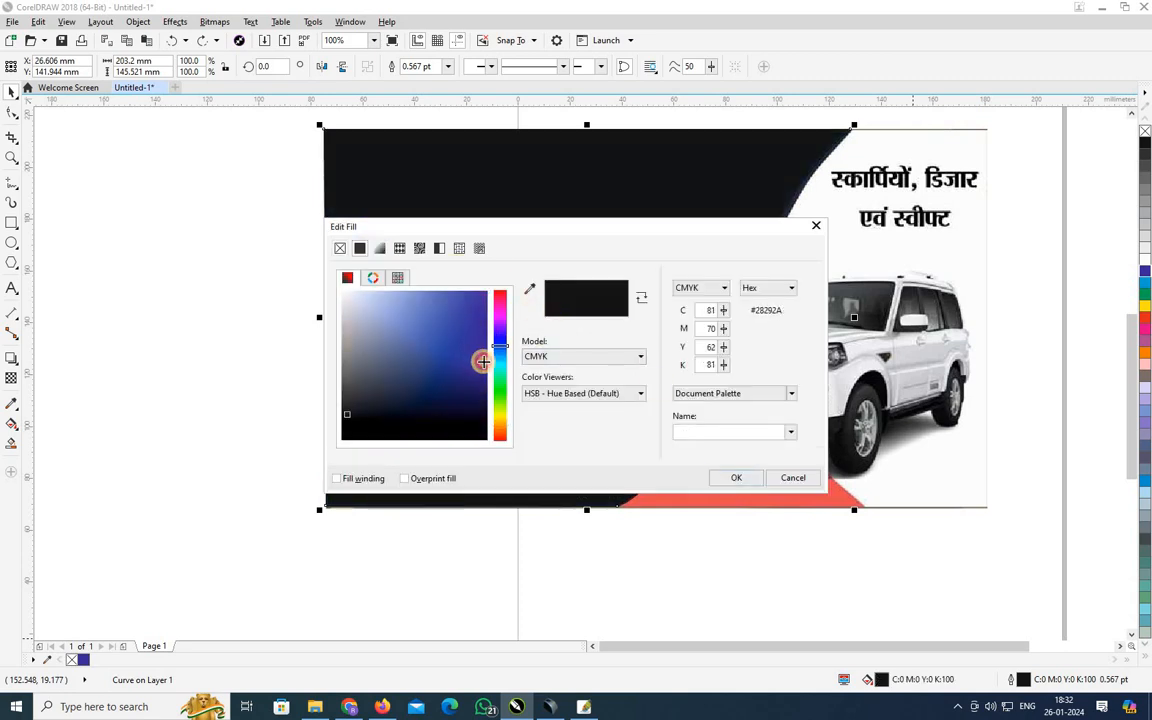
{"action": "mouse_move", "coordinate": [483, 360]}
{"action": "left_mouse_down"}
{"action": "mouse_move", "coordinate": [487, 405]}
{"action": "mouse_move", "coordinate": [470, 388]}
{"action": "left_mouse_up"}
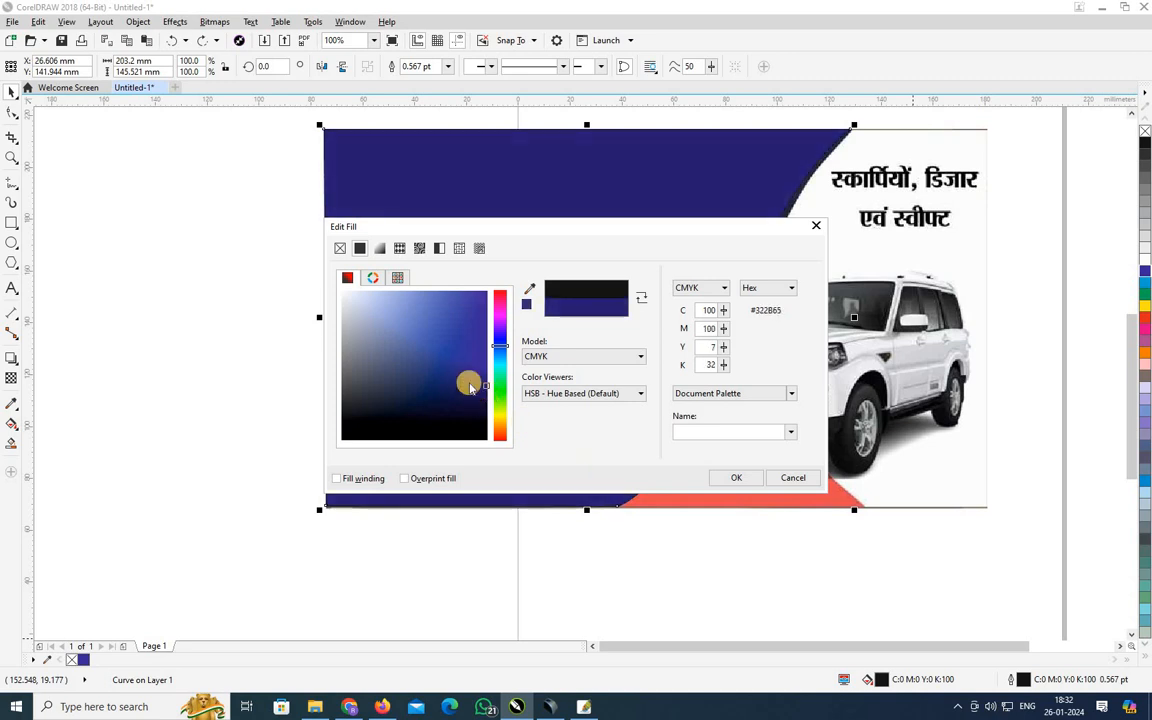
{"action": "left_click", "coordinate": [732, 478]}
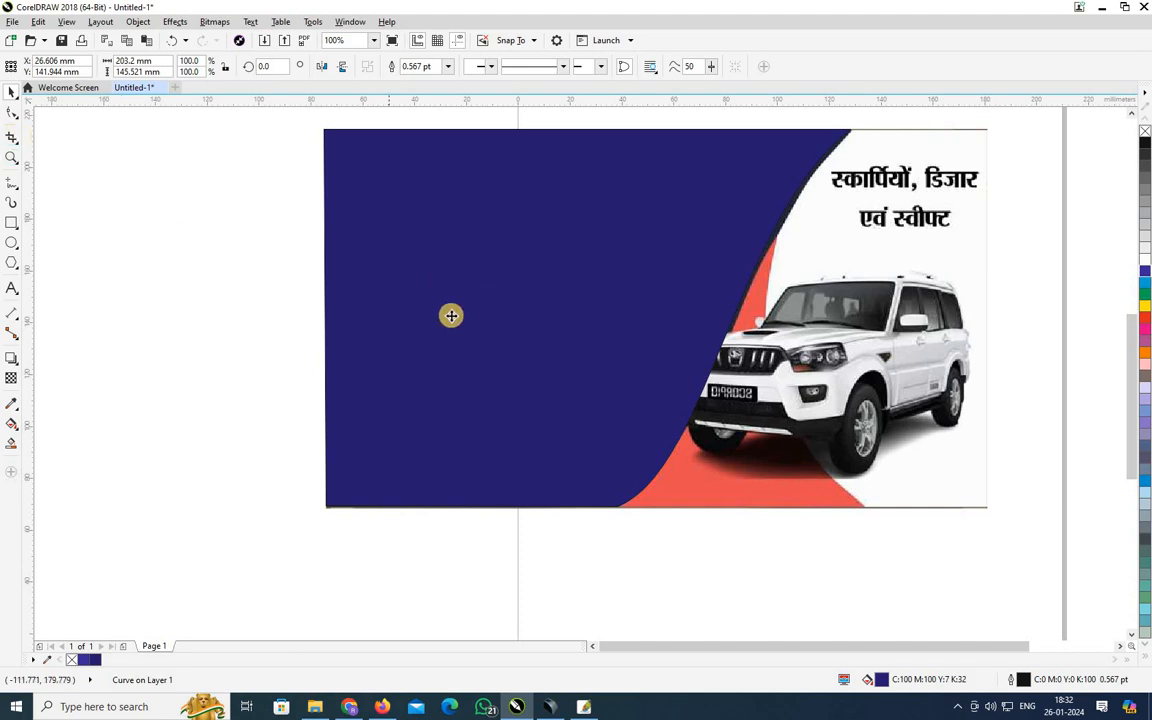
{"action": "left_click", "coordinate": [473, 318]}
Draw a rectangle over the banner's left side and convert it to curves.
{"action": "left_click", "coordinate": [463, 302]}
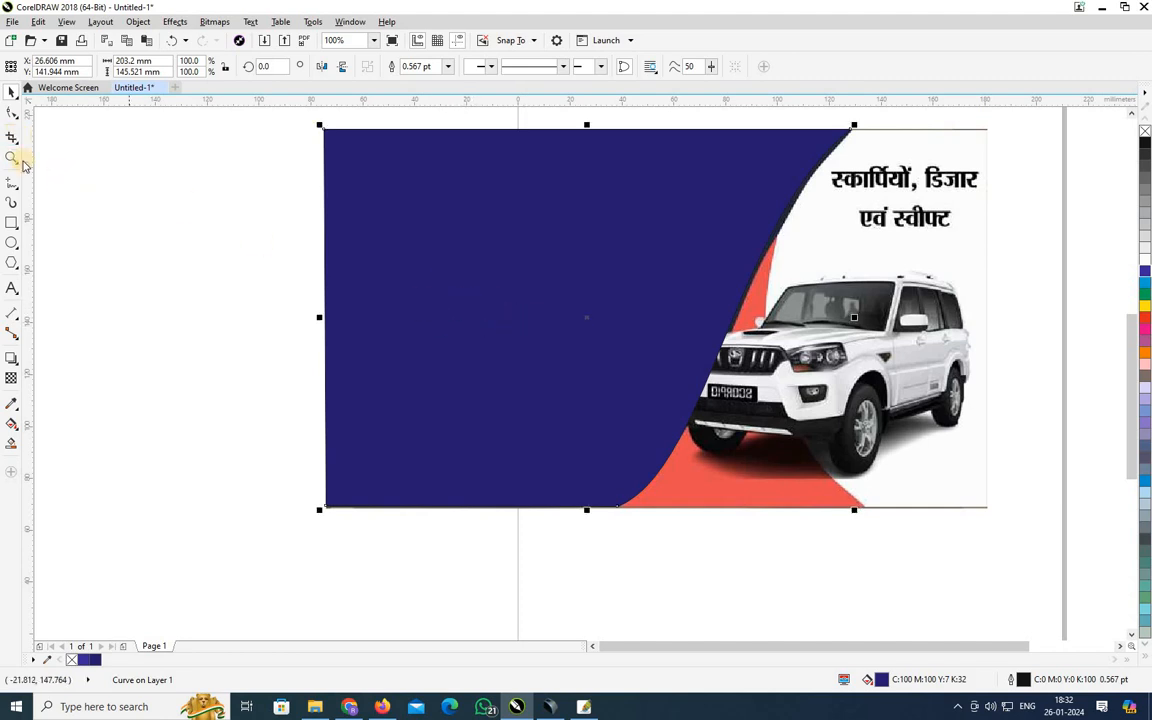
{"action": "left_click", "coordinate": [10, 224]}
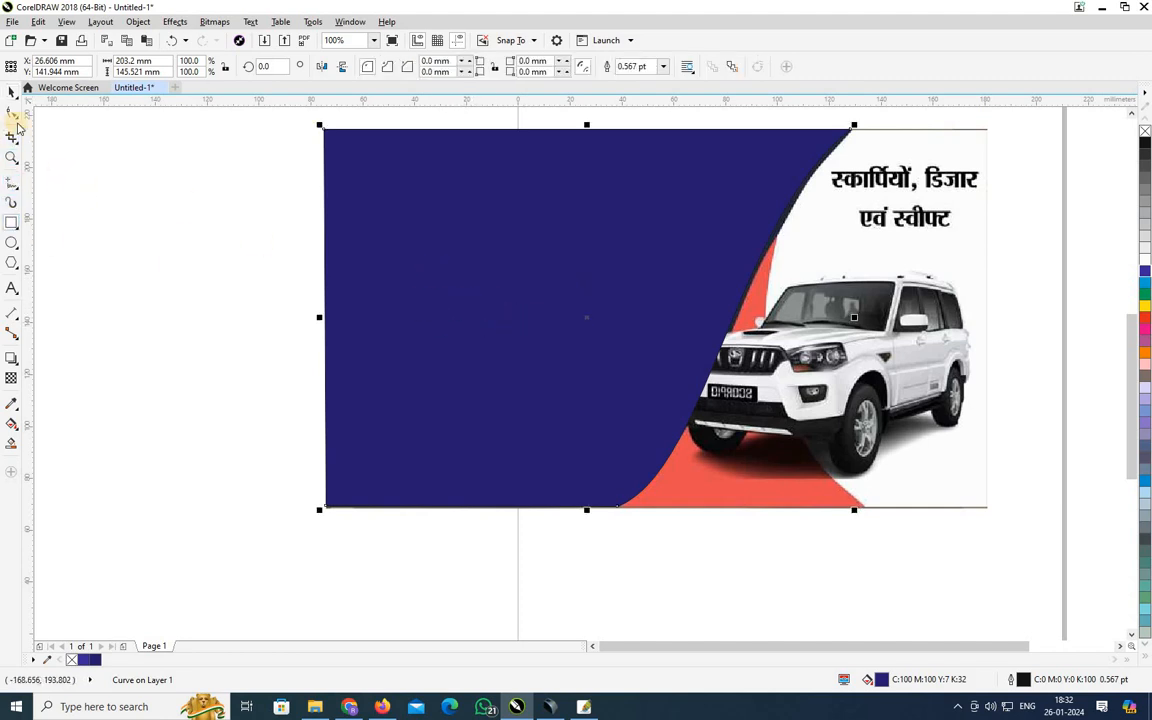
{"action": "left_click_drag", "start_coordinate": [433, 170], "coordinate": [886, 510]}
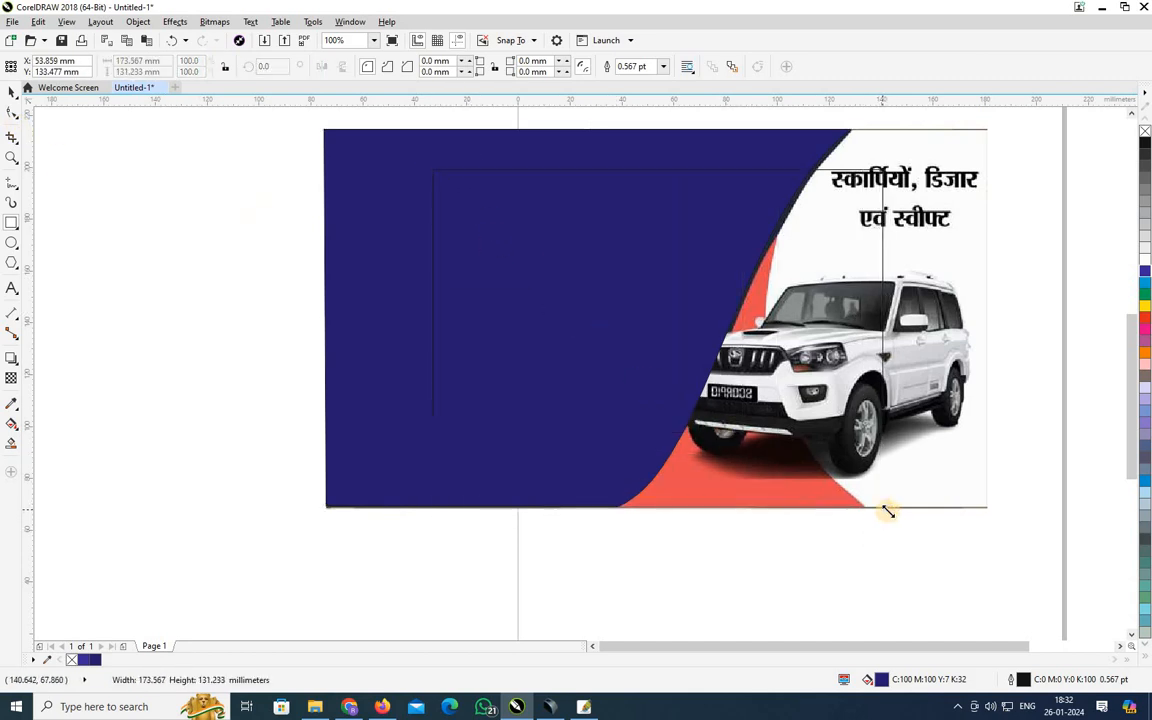
{"action": "left_click", "coordinate": [13, 116]}
{"action": "left_click_drag", "start_coordinate": [882, 175], "coordinate": [835, 205]}
{"action": "key", "text": "ctrl+q"}
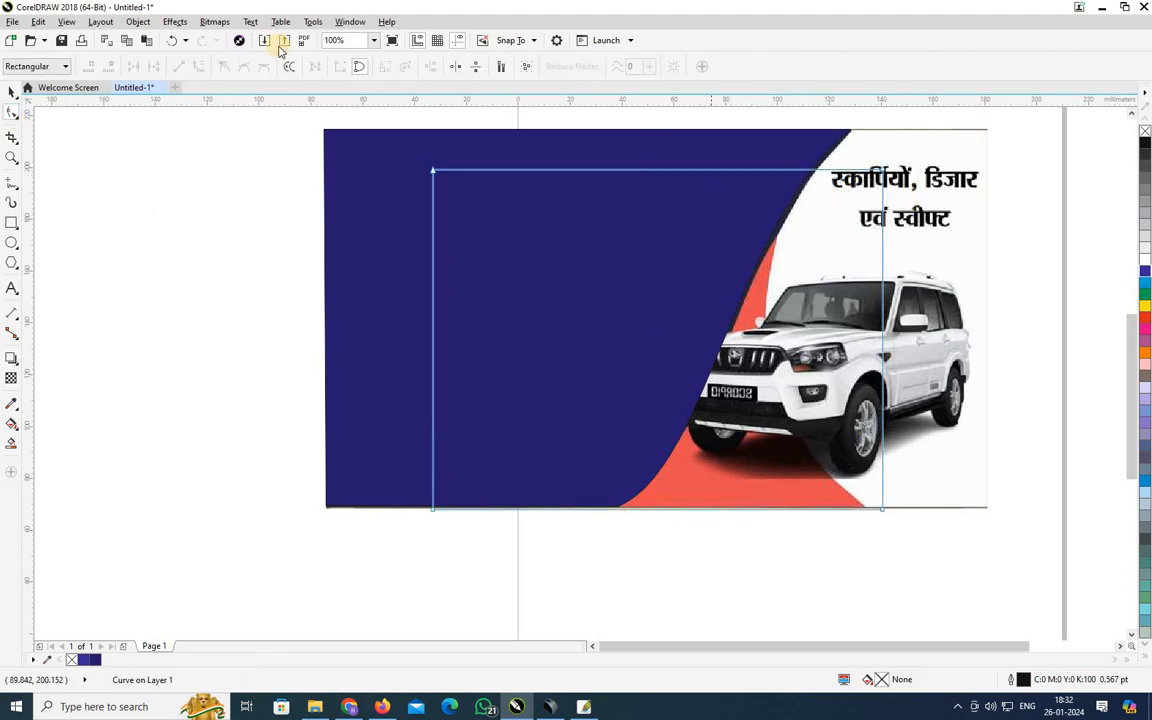
Convert the rectangle's right edge segment into a bendable curve.
{"action": "left_click", "coordinate": [886, 316]}
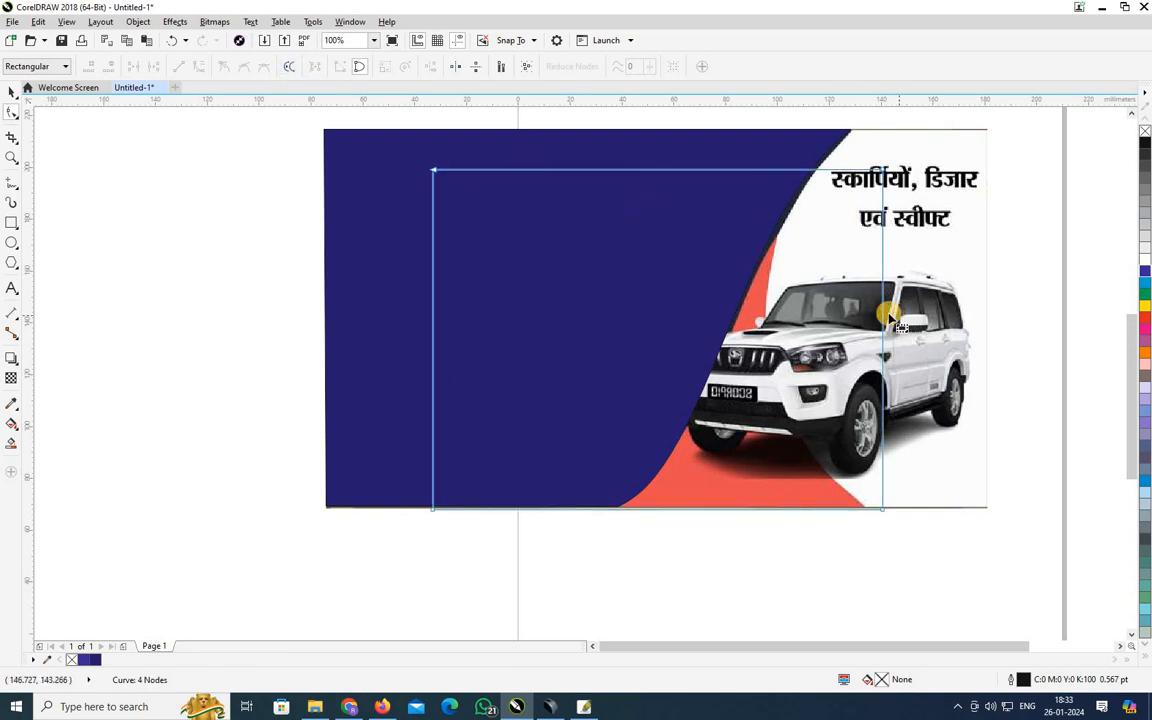
{"action": "left_click_drag", "start_coordinate": [882, 305], "coordinate": [883, 305]}
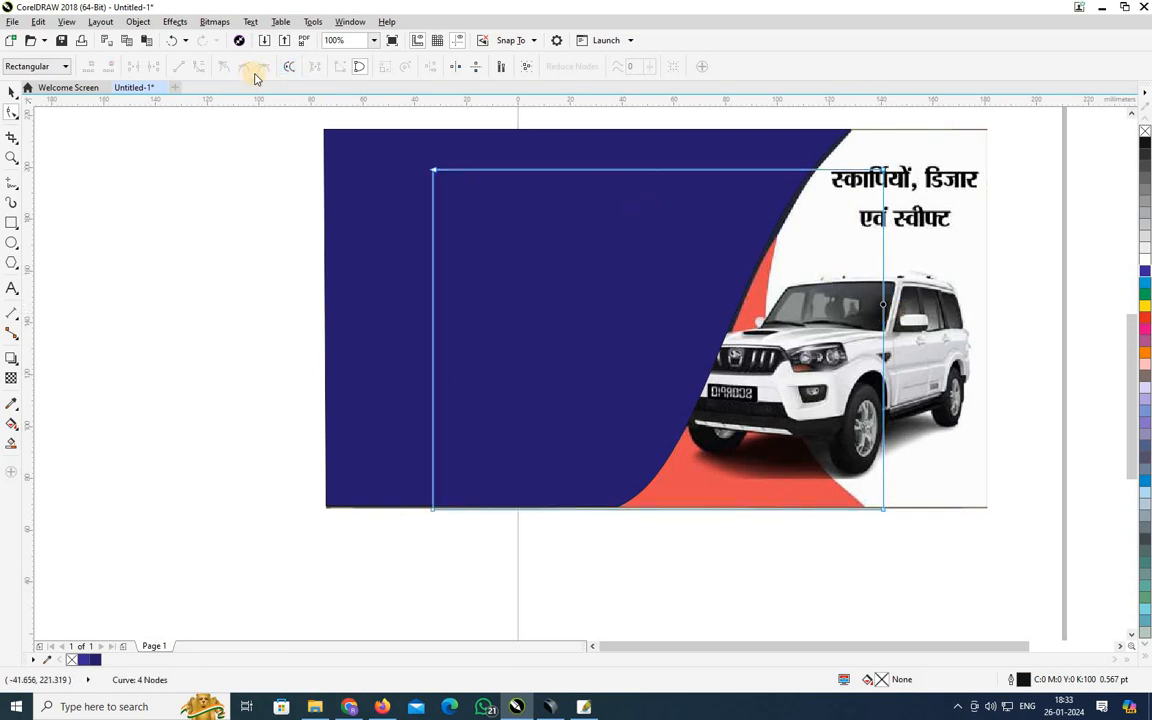
{"action": "left_click", "coordinate": [880, 332]}
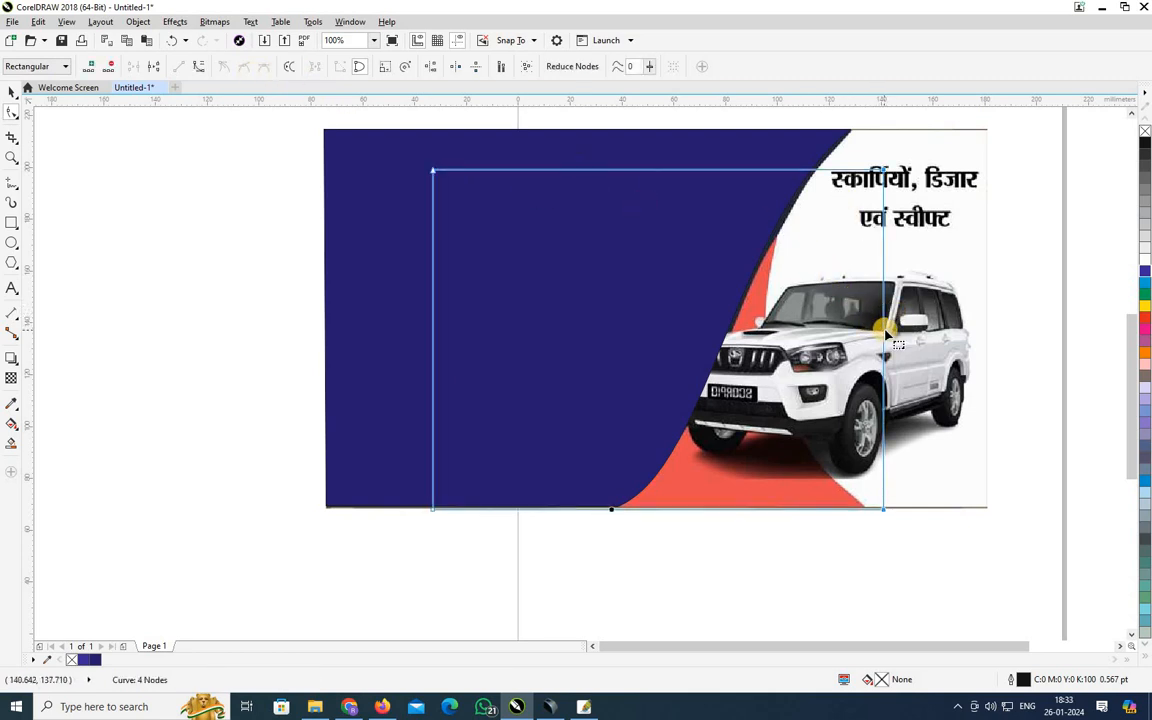
{"action": "left_click", "coordinate": [882, 331]}
{"action": "left_click", "coordinate": [200, 67]}
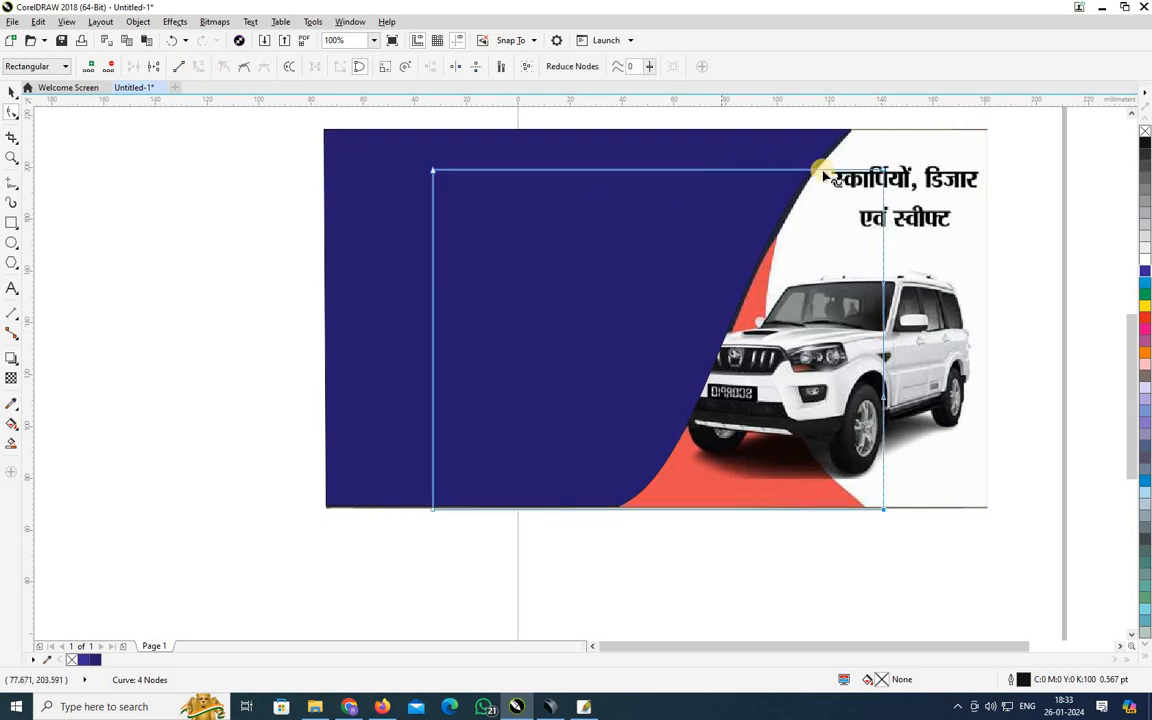
Move the top-right corner left and bow the right edge down toward the bottom corner.
{"action": "left_click_drag", "start_coordinate": [877, 180], "coordinate": [780, 165]}
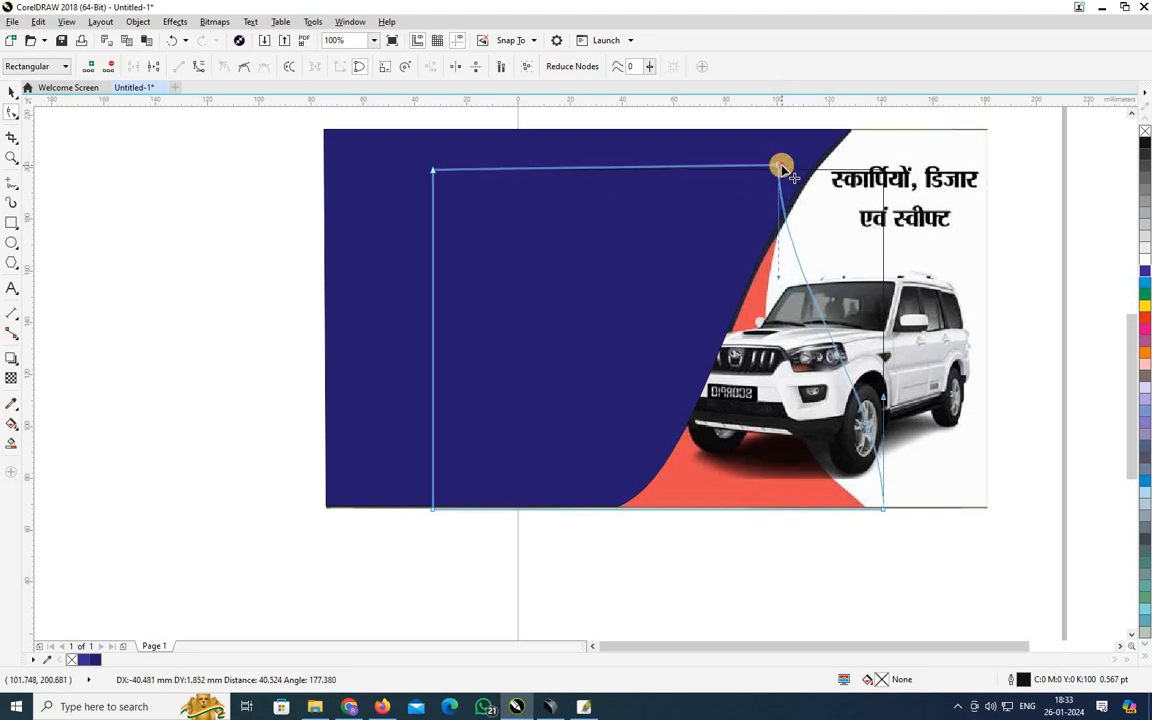
{"action": "left_click_drag", "start_coordinate": [786, 290], "coordinate": [681, 288]}
{"action": "left_click_drag", "start_coordinate": [884, 403], "coordinate": [779, 483]}
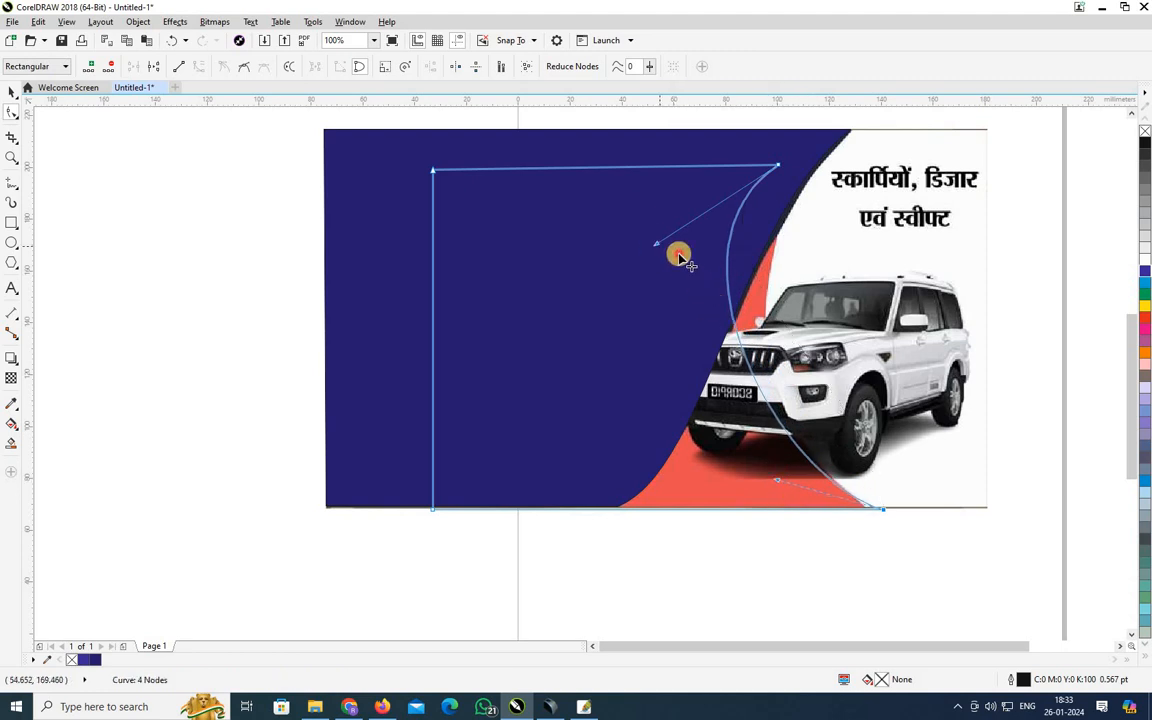
{"action": "left_click_drag", "start_coordinate": [656, 243], "coordinate": [768, 274]}
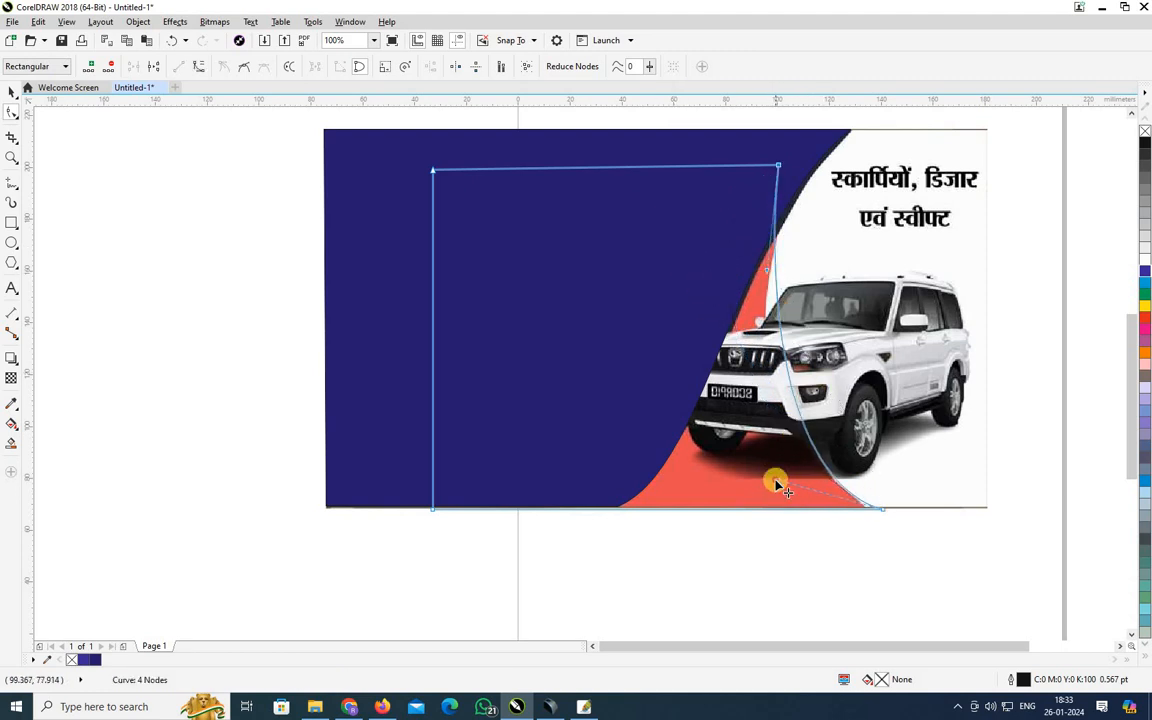
{"action": "left_click_drag", "start_coordinate": [776, 484], "coordinate": [738, 508]}
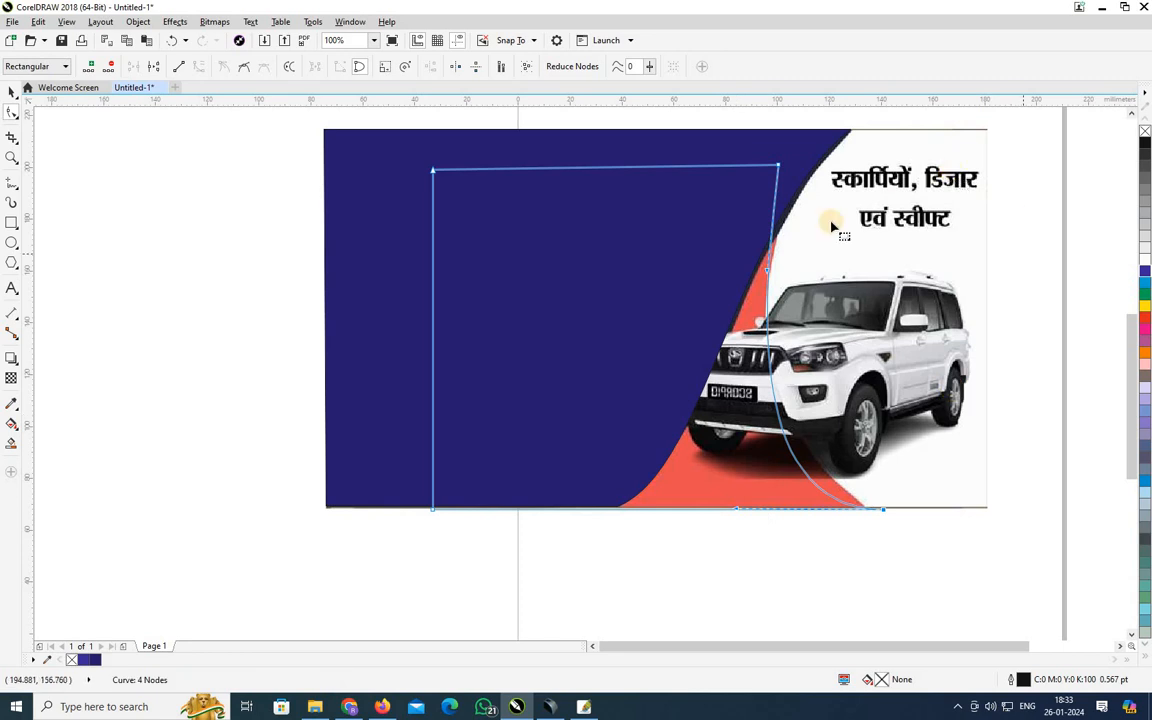
Fine-tune the right edge's upper and lower bends to follow the red wedge.
{"action": "left_click", "coordinate": [783, 182]}
{"action": "left_click", "coordinate": [772, 266]}
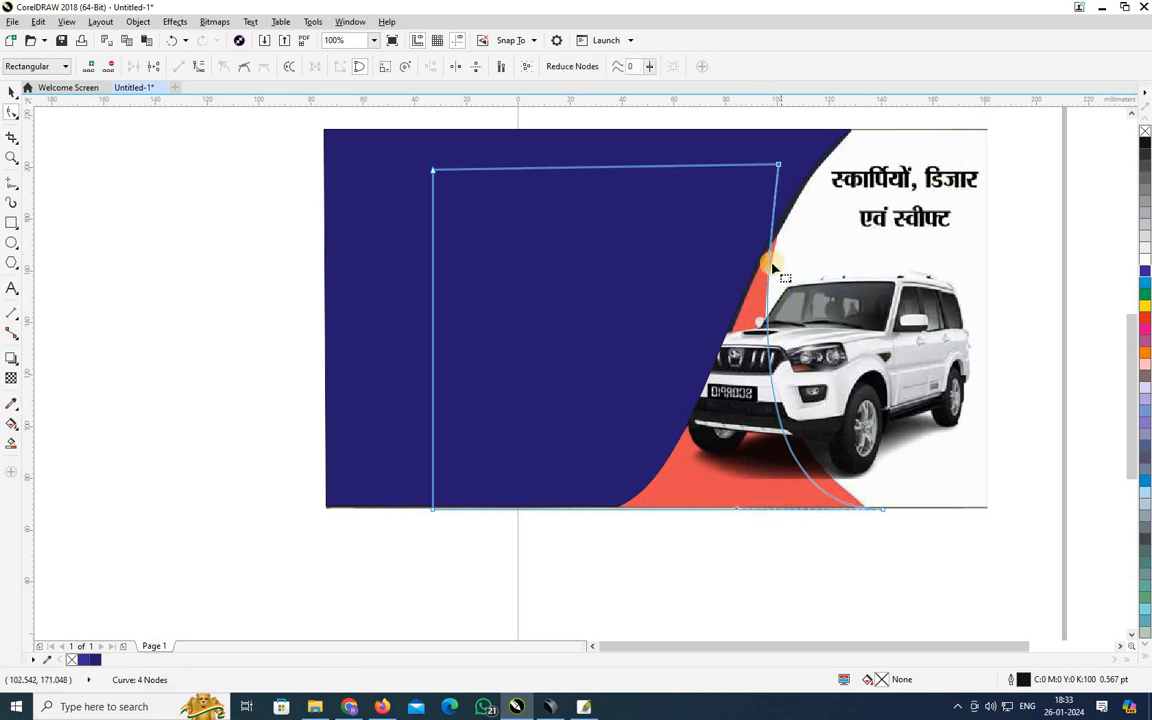
{"action": "left_click_drag", "start_coordinate": [779, 284], "coordinate": [782, 285]}
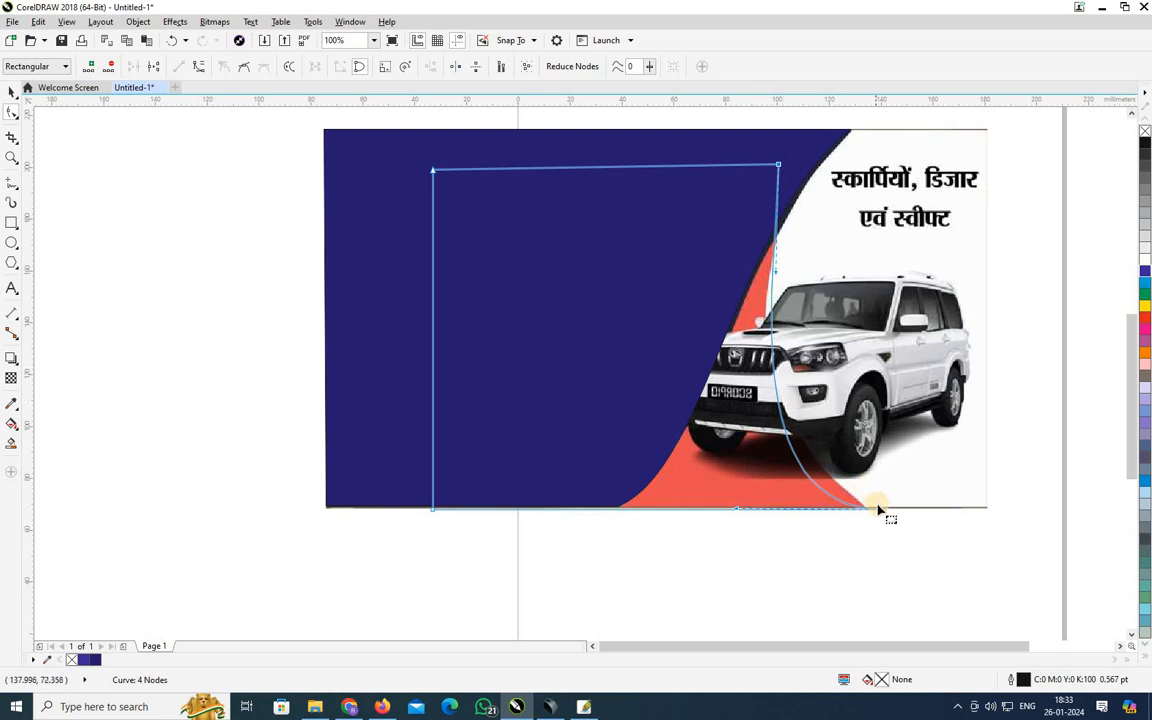
{"action": "left_click", "coordinate": [792, 493]}
{"action": "left_click_drag", "start_coordinate": [740, 514], "coordinate": [779, 494]}
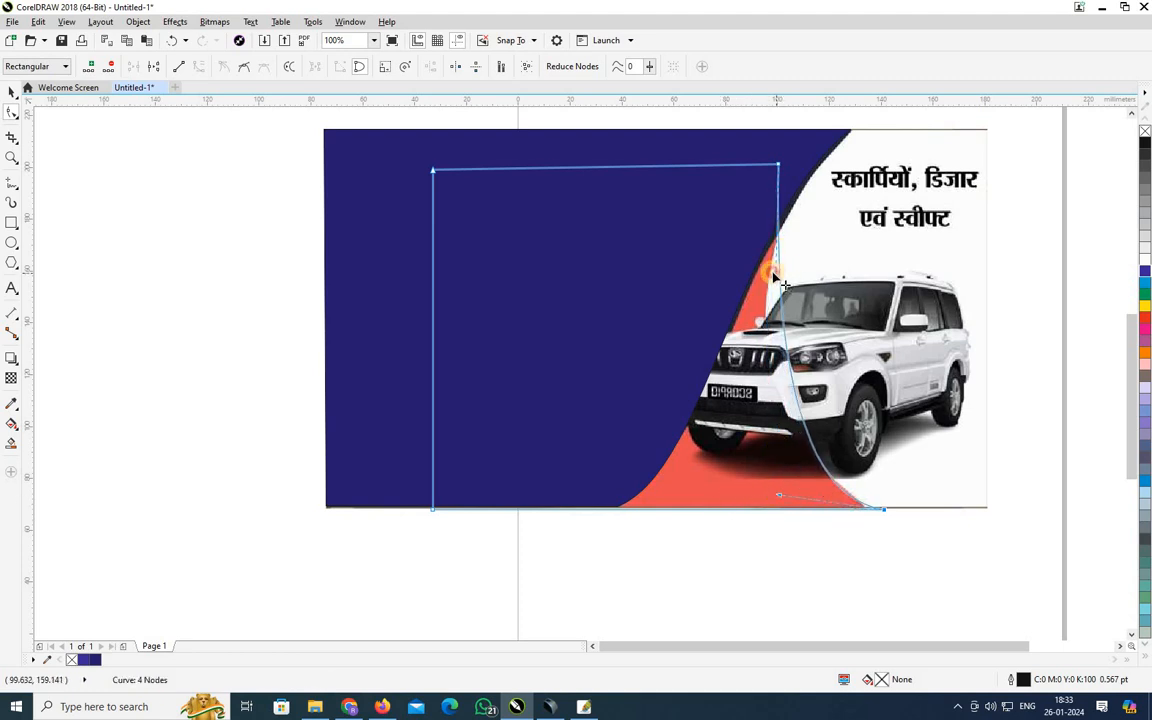
{"action": "left_click_drag", "start_coordinate": [776, 277], "coordinate": [752, 312]}
{"action": "key", "text": "space"}
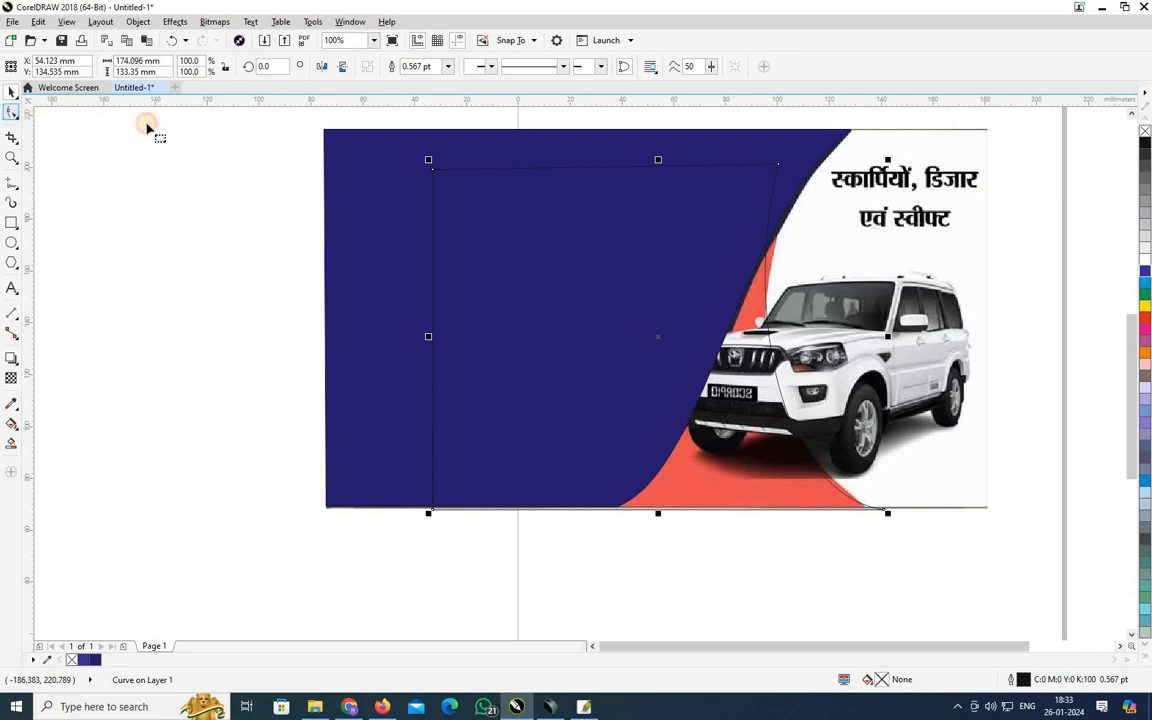
{"action": "key", "text": "space"}
Adjust the curve's top-right and bottom nodes and handles so its right edge matches the red swoosh.
{"action": "left_click", "coordinate": [780, 166]}
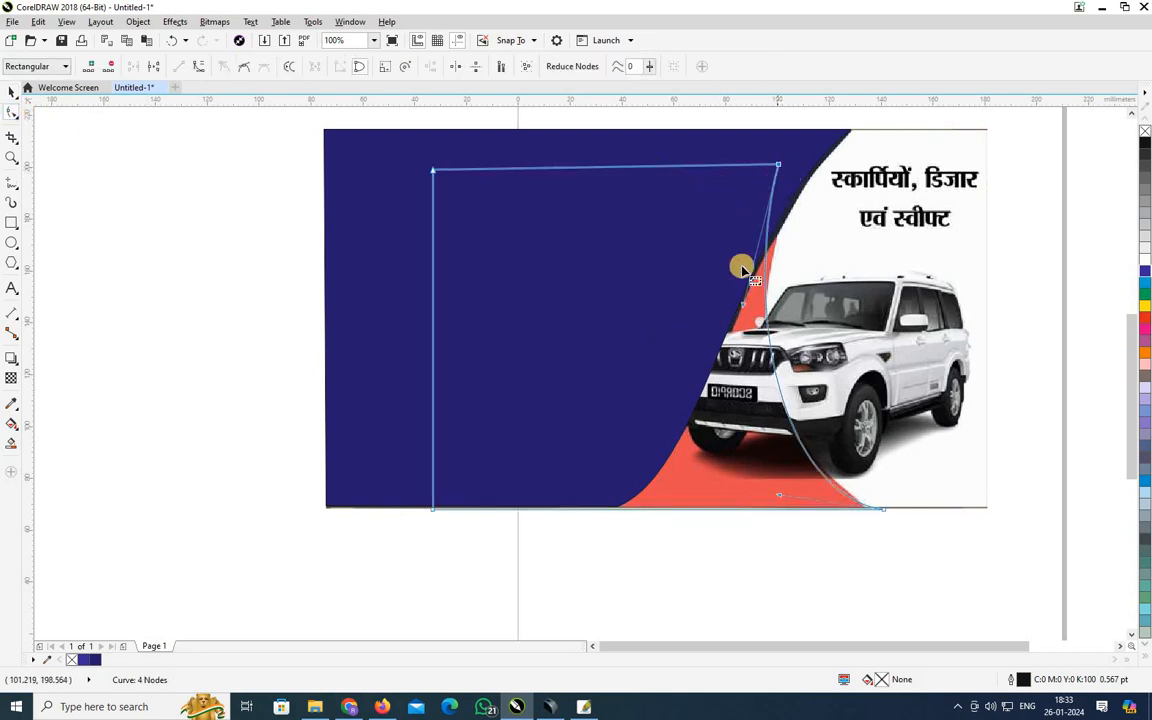
{"action": "left_click_drag", "start_coordinate": [779, 168], "coordinate": [792, 166]}
{"action": "left_click_drag", "start_coordinate": [757, 313], "coordinate": [729, 299]}
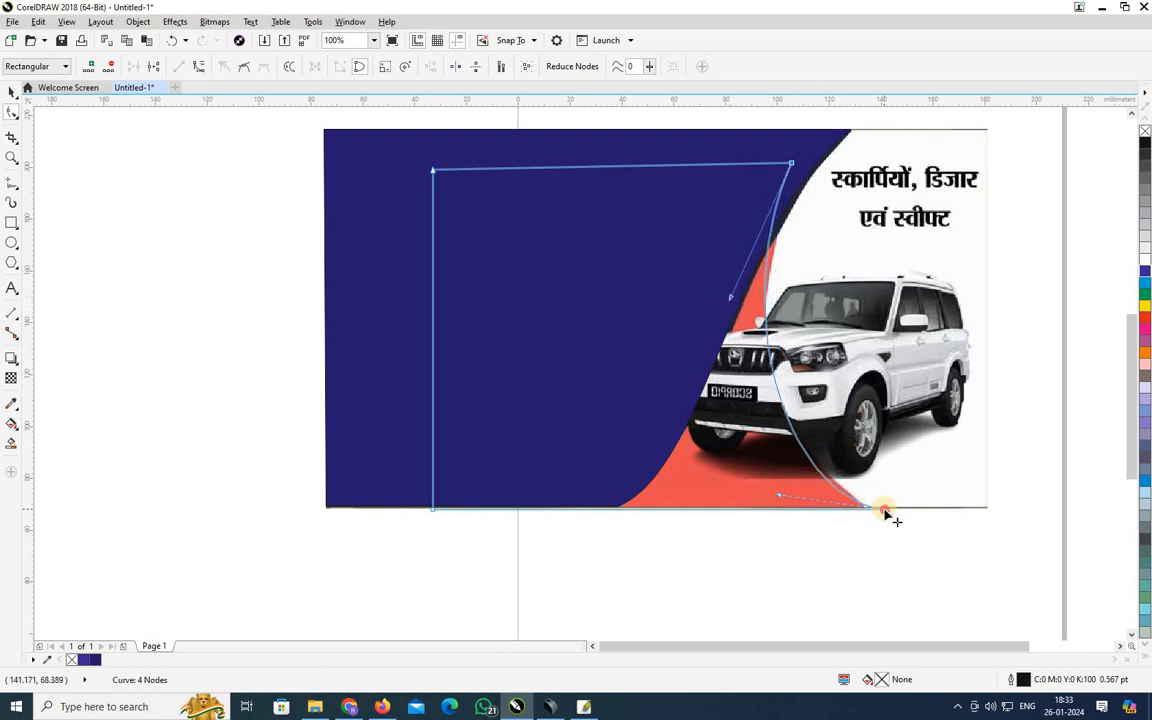
{"action": "left_click_drag", "start_coordinate": [886, 512], "coordinate": [770, 488]}
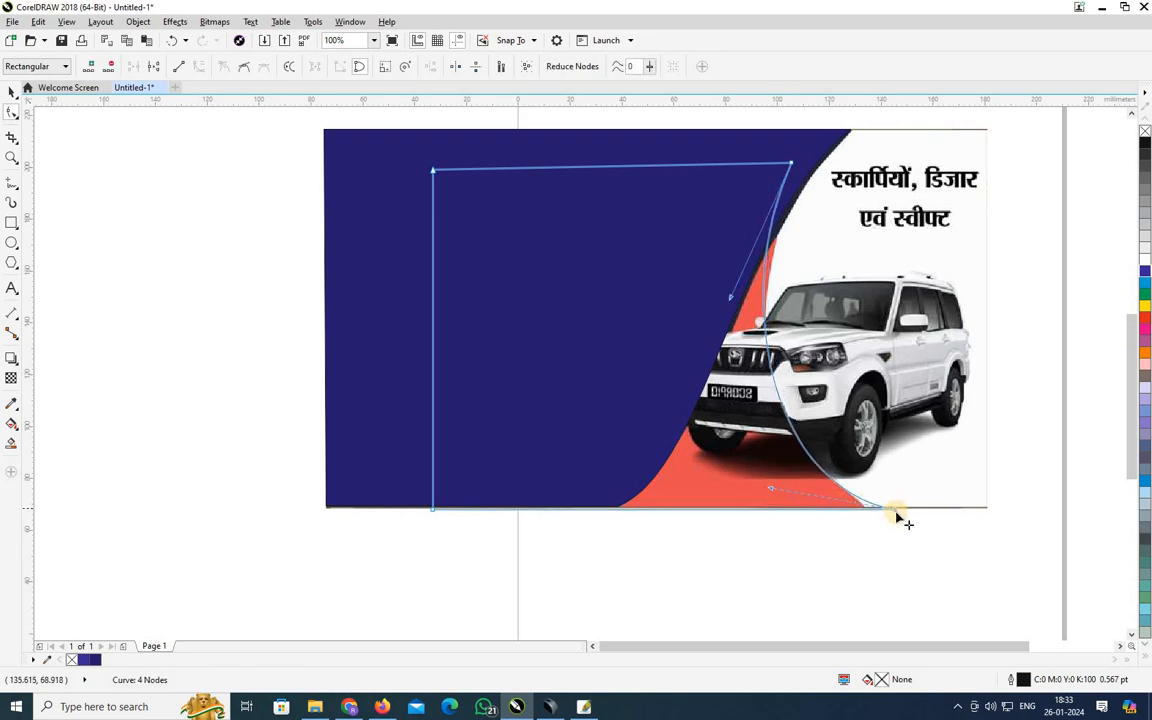
{"action": "left_click_drag", "start_coordinate": [891, 511], "coordinate": [883, 511]}
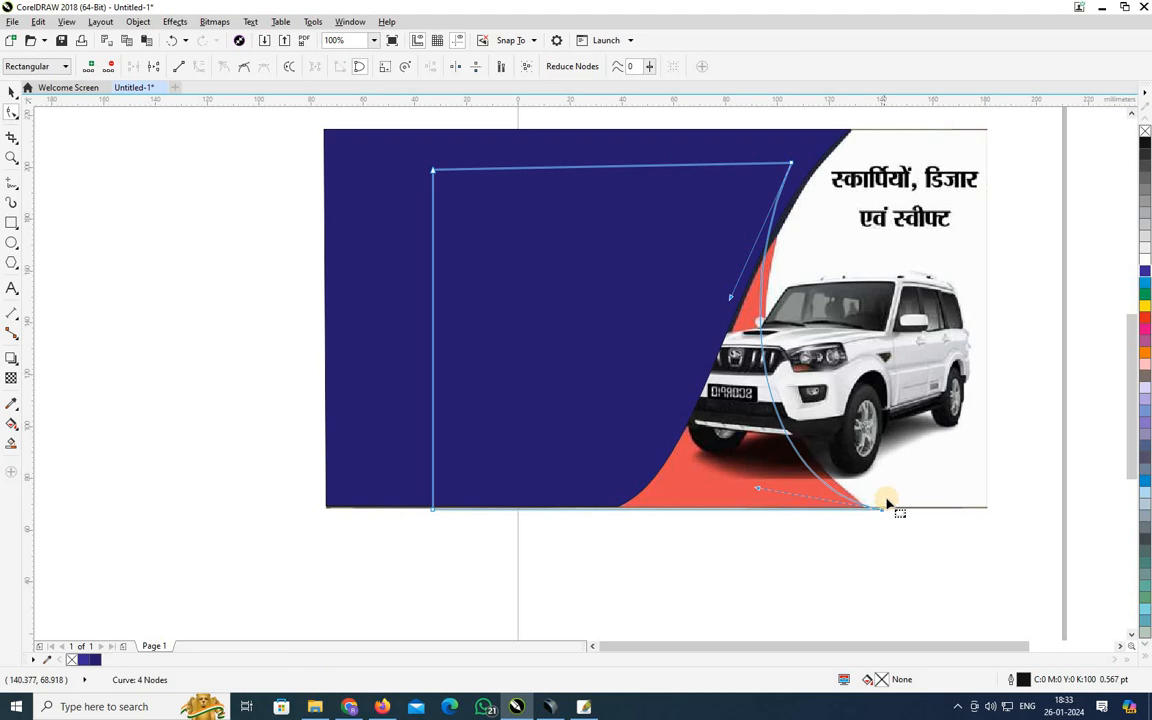
{"action": "left_click_drag", "start_coordinate": [737, 303], "coordinate": [753, 303]}
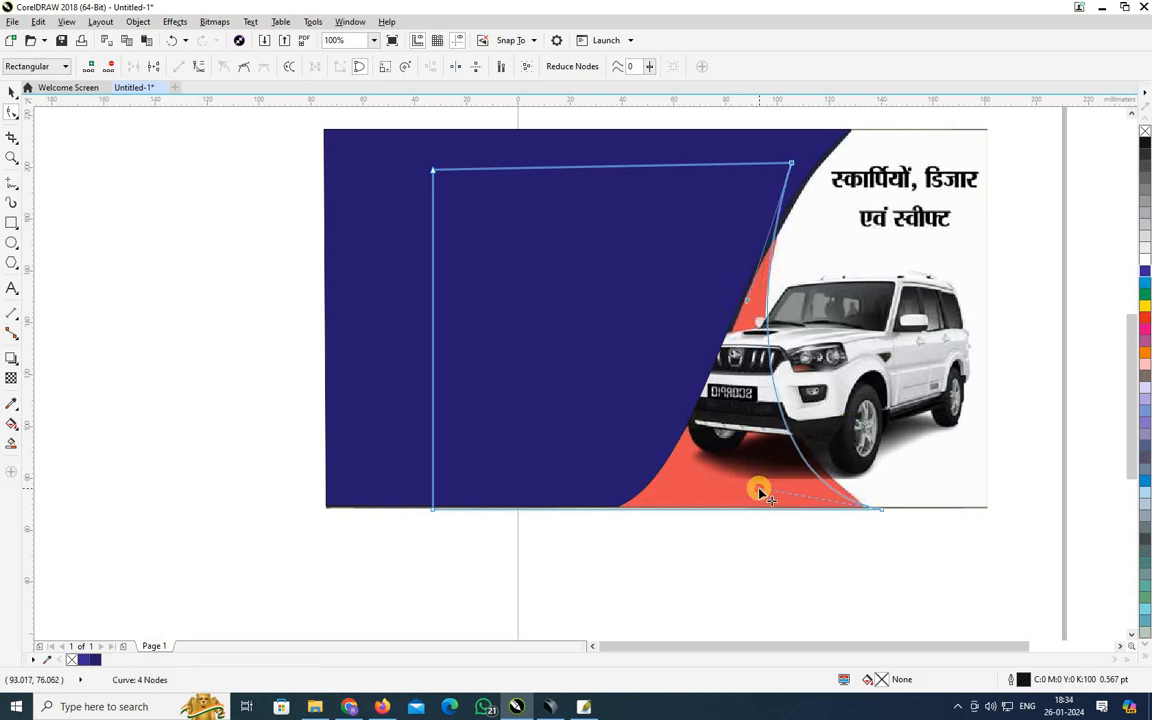
{"action": "mouse_move", "coordinate": [762, 488]}
{"action": "left_mouse_down"}
{"action": "mouse_move", "coordinate": [782, 481]}
{"action": "mouse_move", "coordinate": [772, 474]}
{"action": "left_mouse_up"}
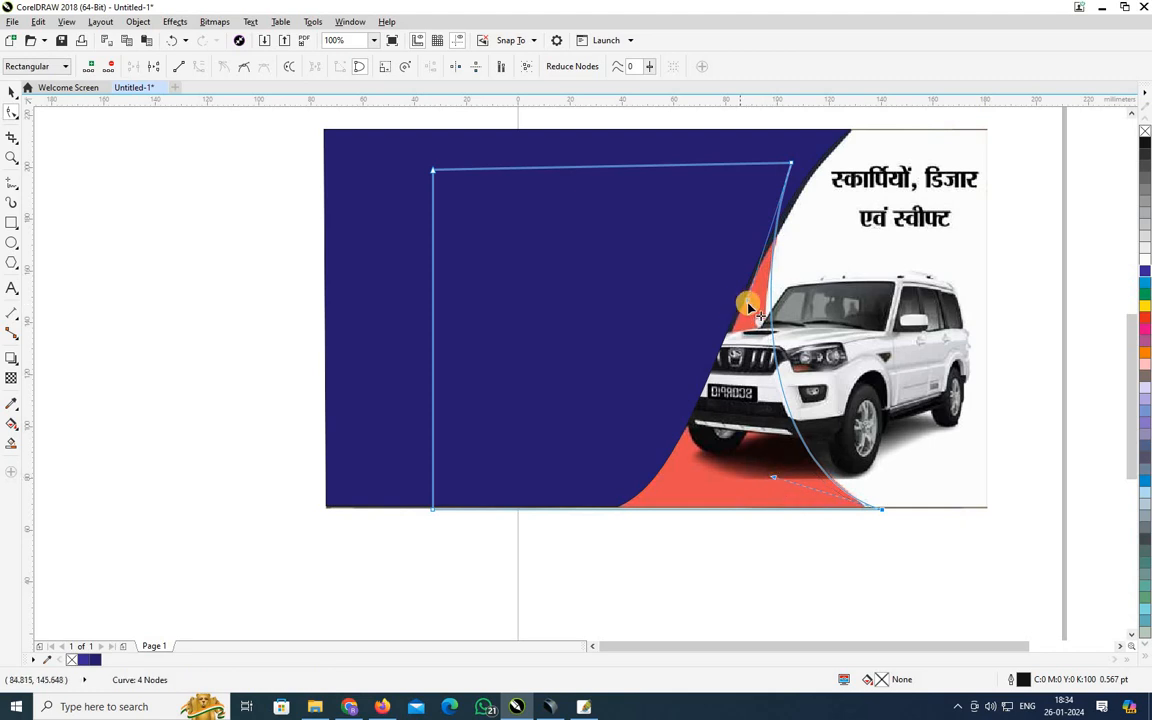
{"action": "left_click_drag", "start_coordinate": [745, 302], "coordinate": [742, 284]}
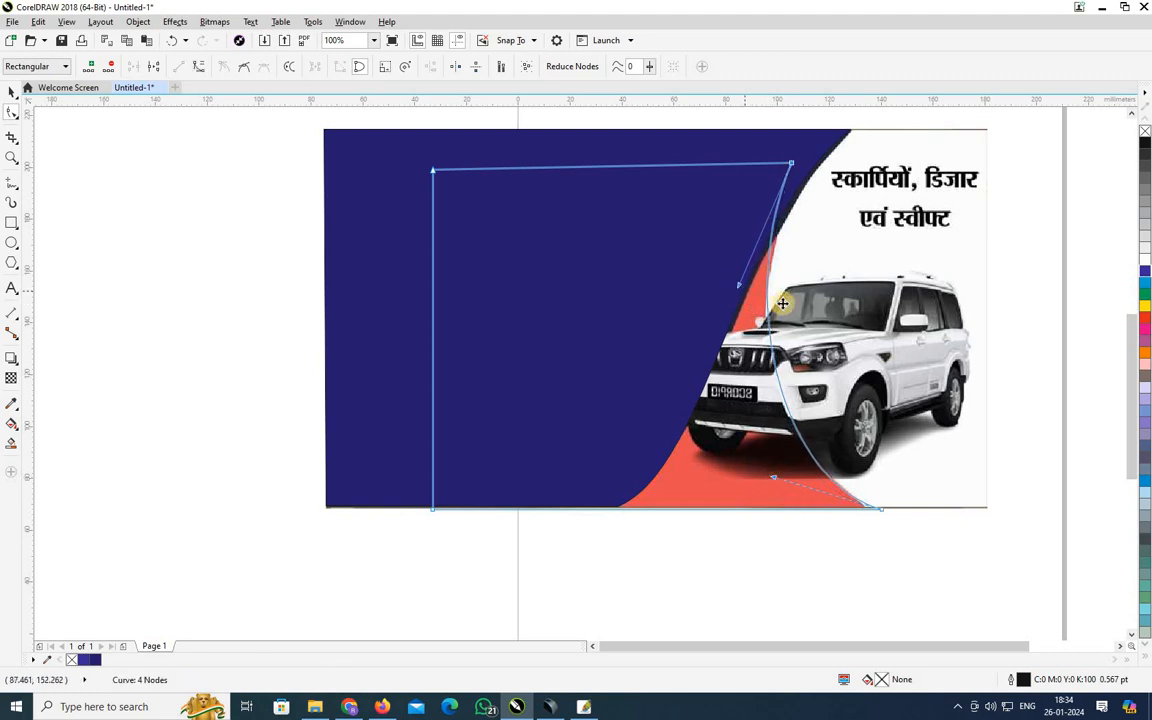
{"action": "key", "text": "space"}
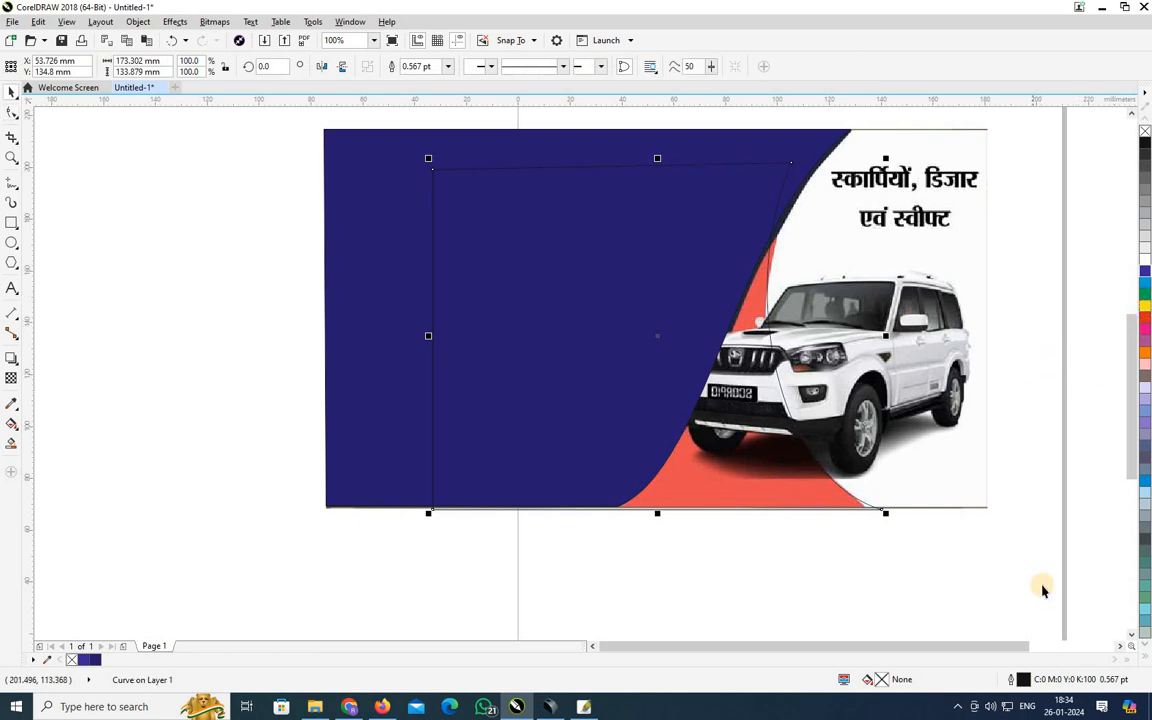
Try gradient and orange fills on the traced curve, then cancel the change.
{"action": "double_click", "coordinate": [881, 679]}
{"action": "left_click", "coordinate": [374, 248]}
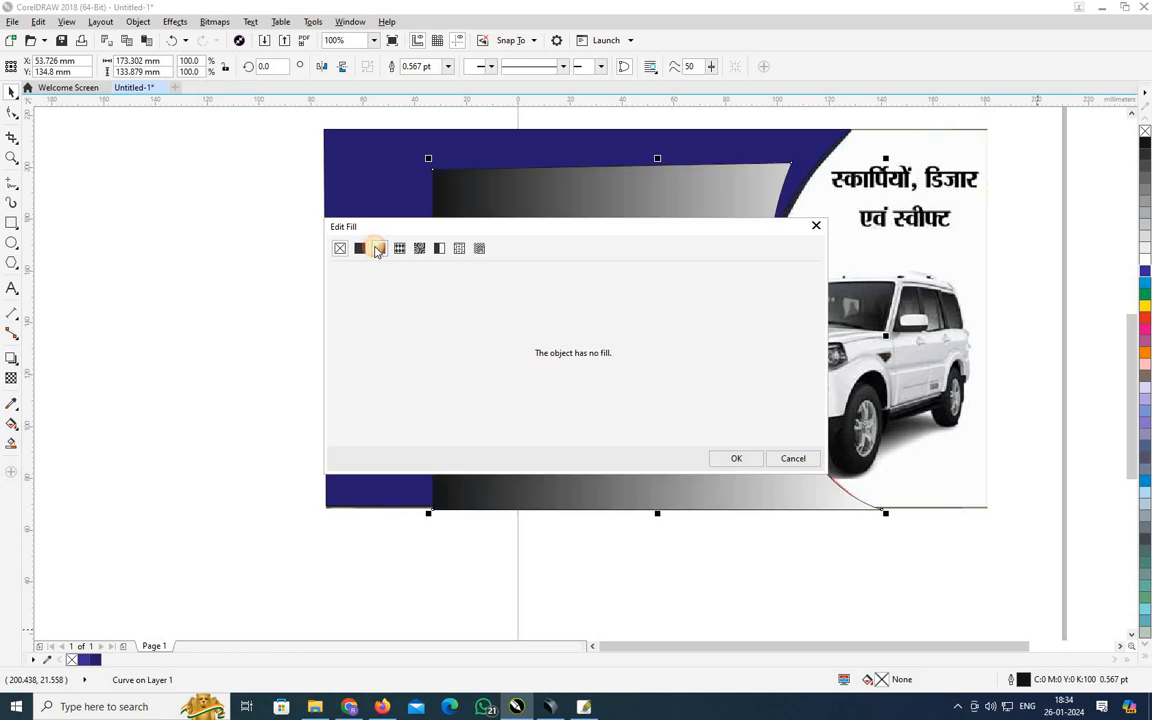
{"action": "left_click", "coordinate": [361, 250]}
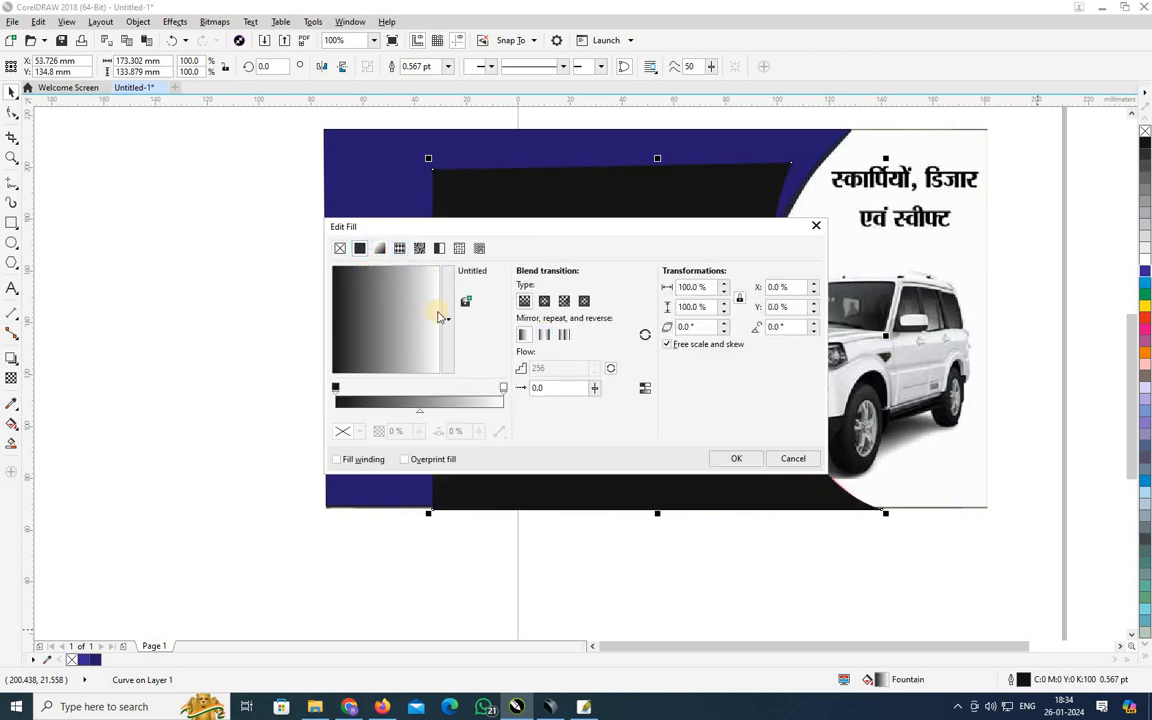
{"action": "left_click_drag", "start_coordinate": [487, 335], "coordinate": [470, 262]}
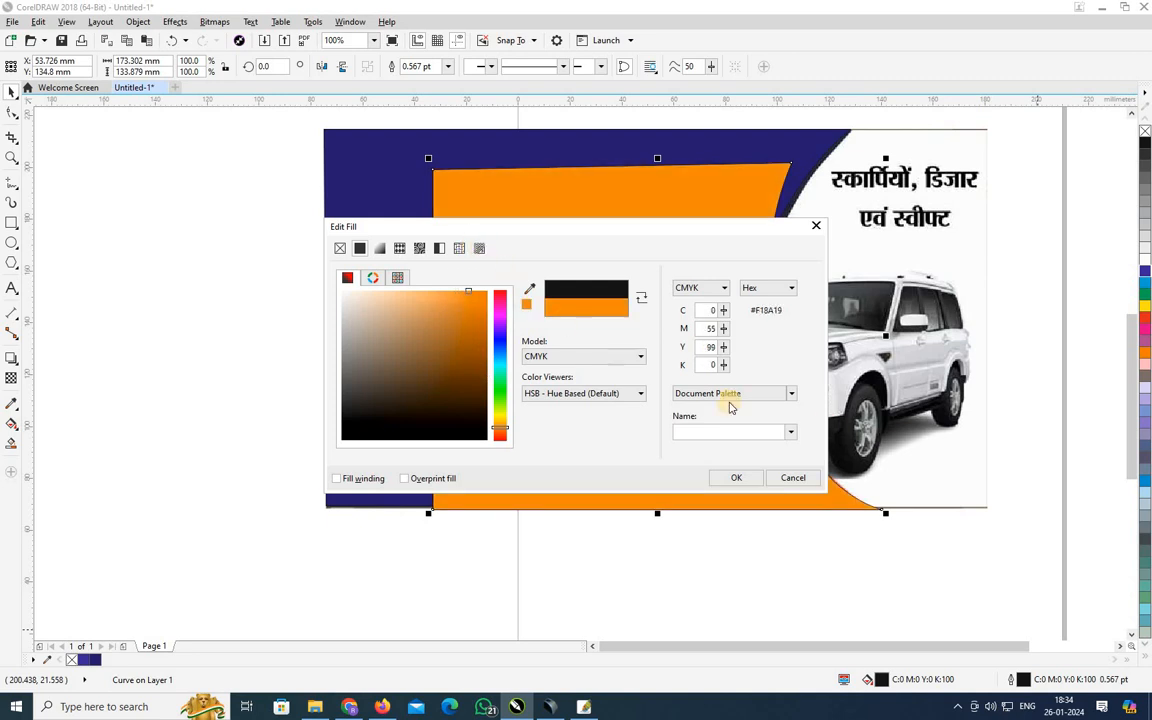
{"action": "left_click_drag", "start_coordinate": [478, 308], "coordinate": [479, 291]}
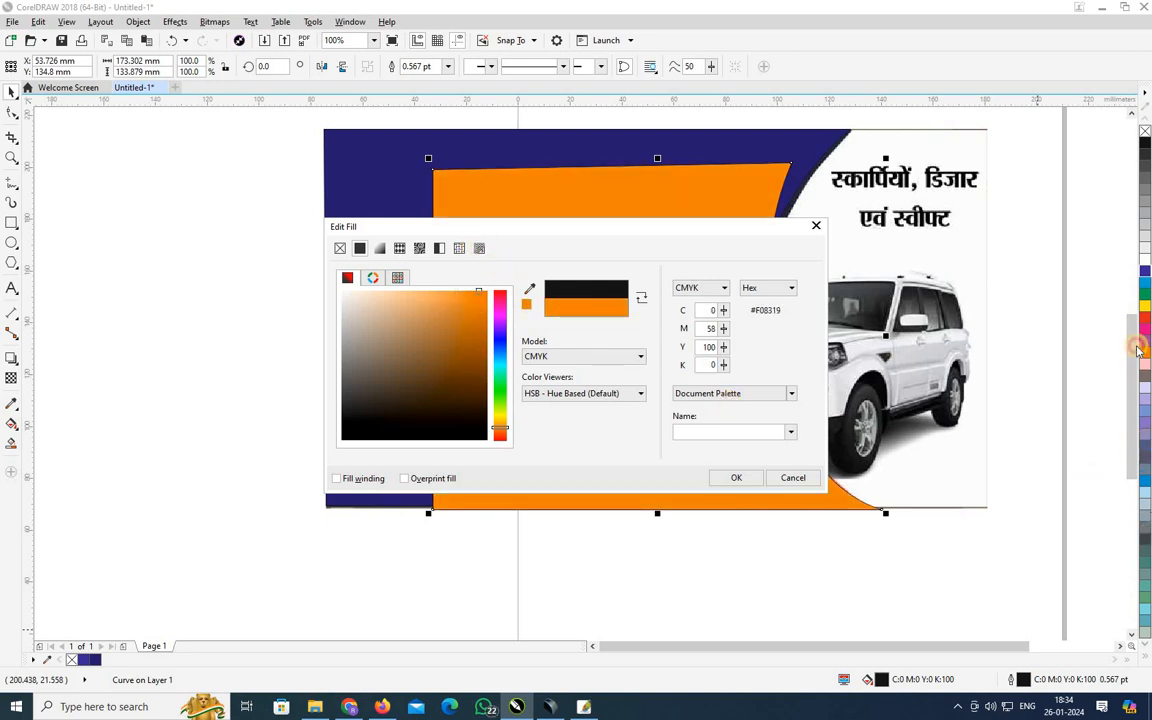
{"action": "key", "text": "Escape"}
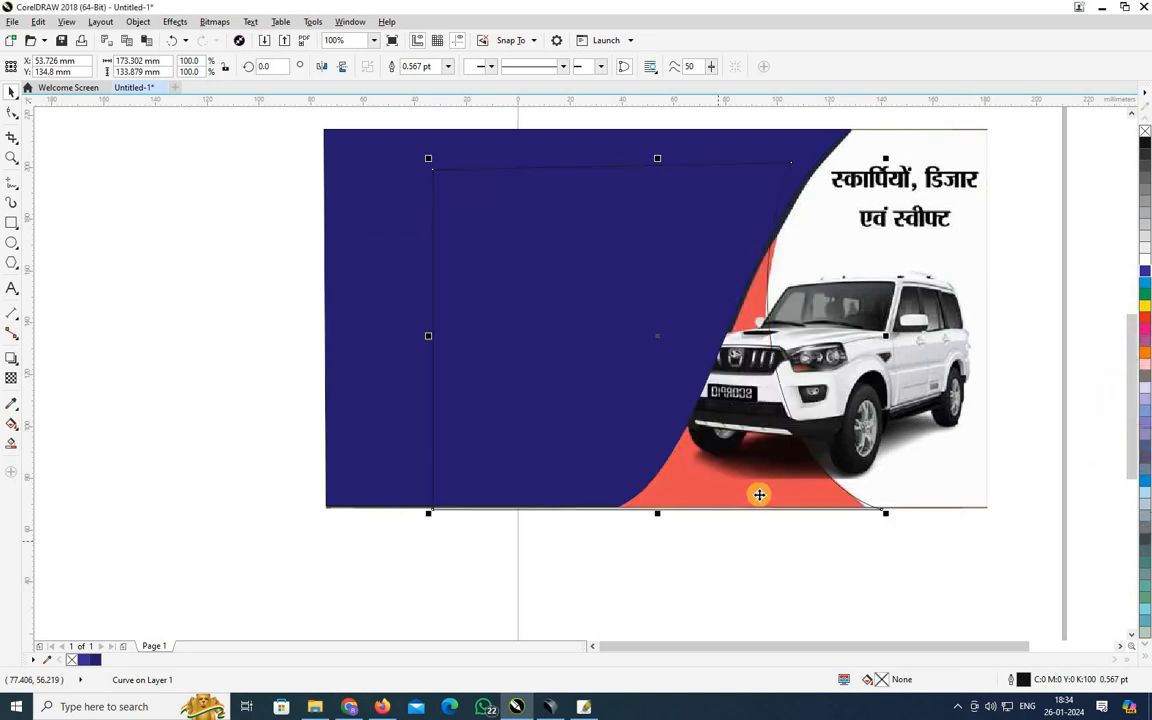
Paste the reference banner back, sample its red, and move it down and left.
{"action": "left_click_drag", "start_coordinate": [761, 529], "coordinate": [768, 568]}
{"action": "key", "text": "ctrl+v"}
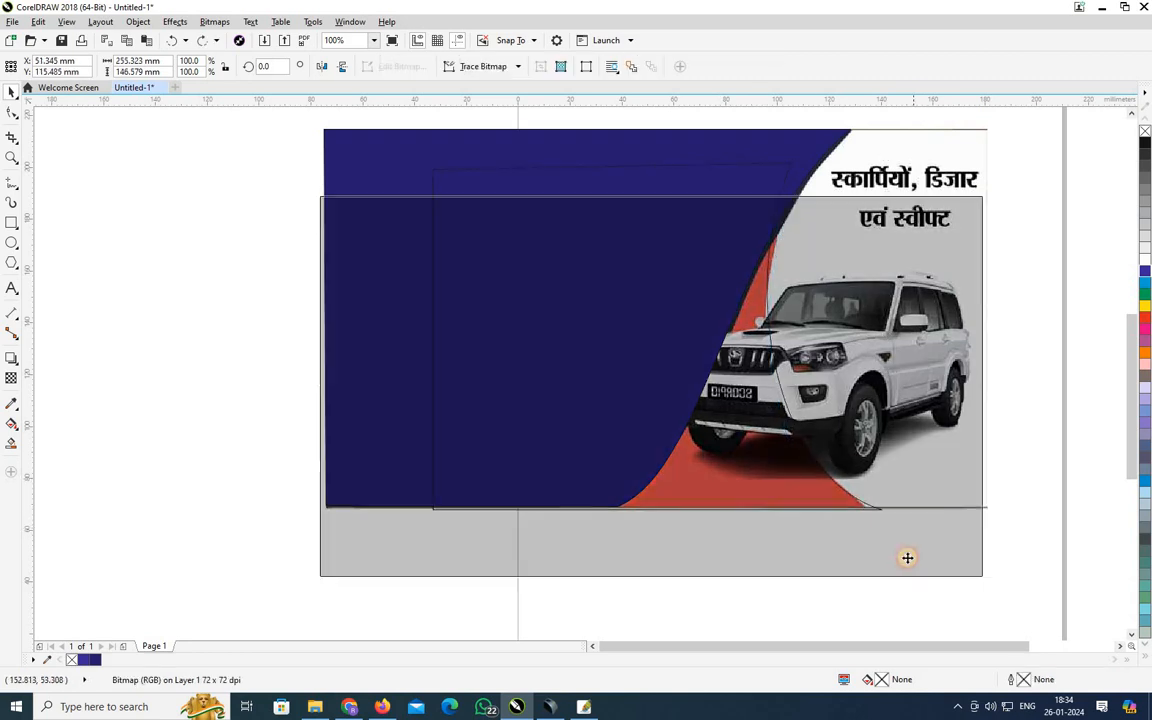
{"action": "double_click", "coordinate": [882, 681]}
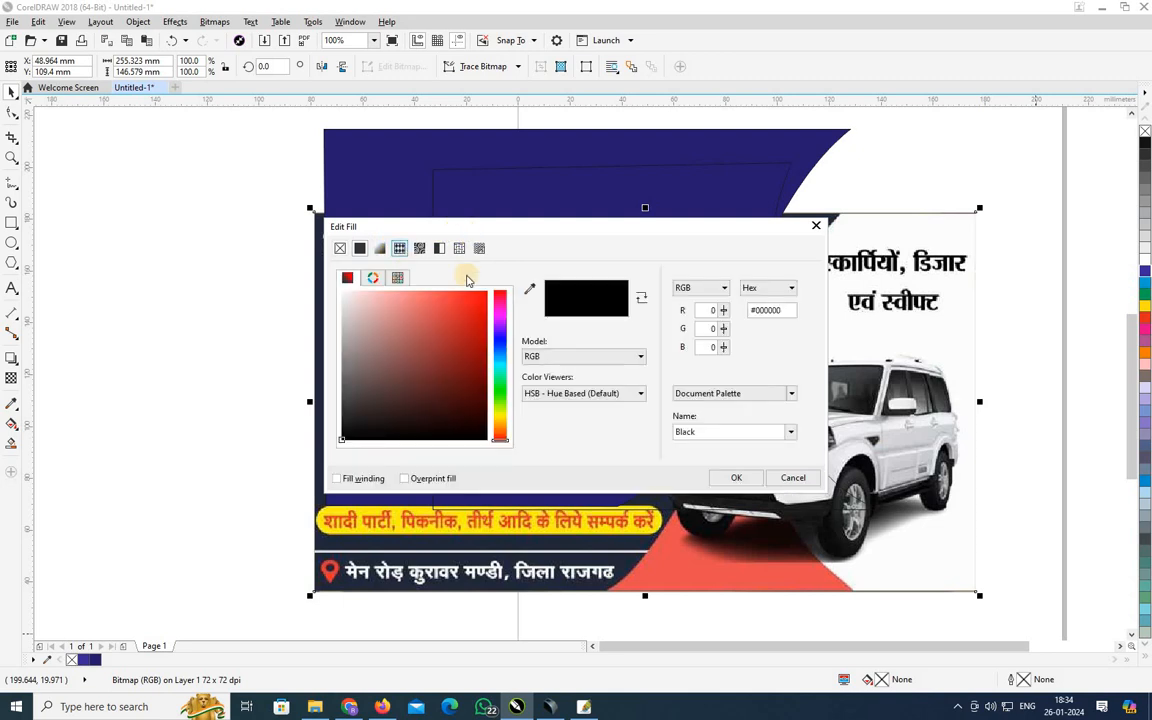
{"action": "left_click", "coordinate": [536, 290]}
{"action": "left_click", "coordinate": [714, 592]}
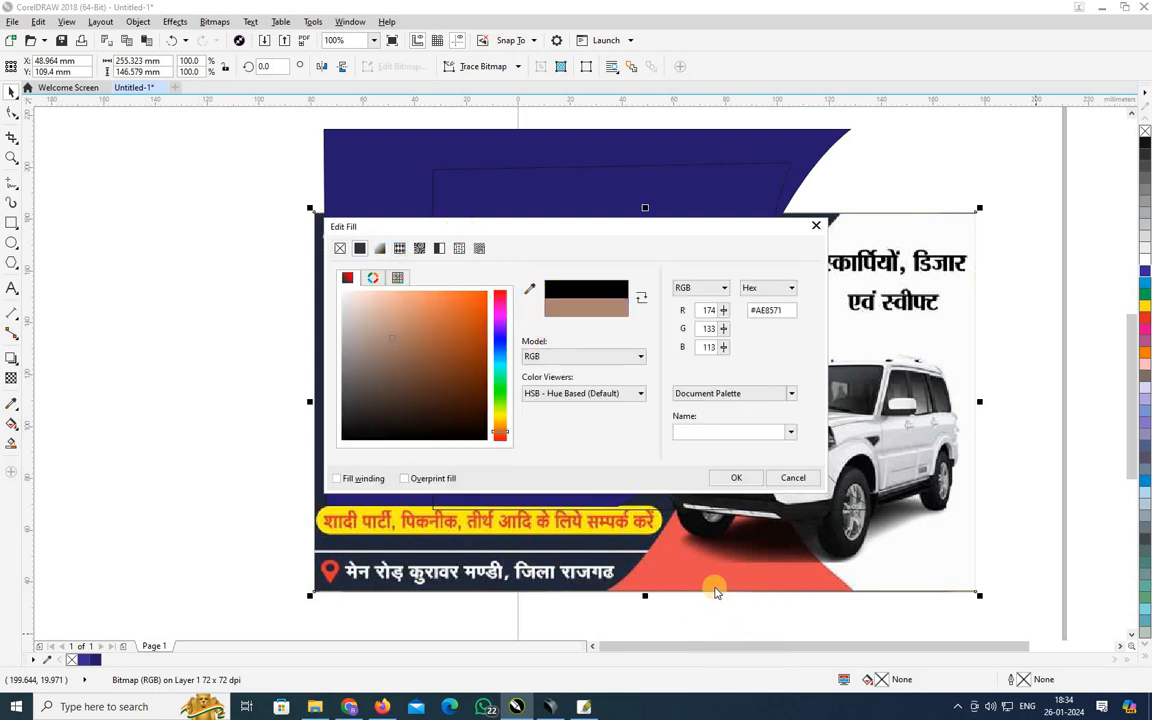
{"action": "left_click", "coordinate": [529, 289]}
{"action": "left_click", "coordinate": [707, 553]}
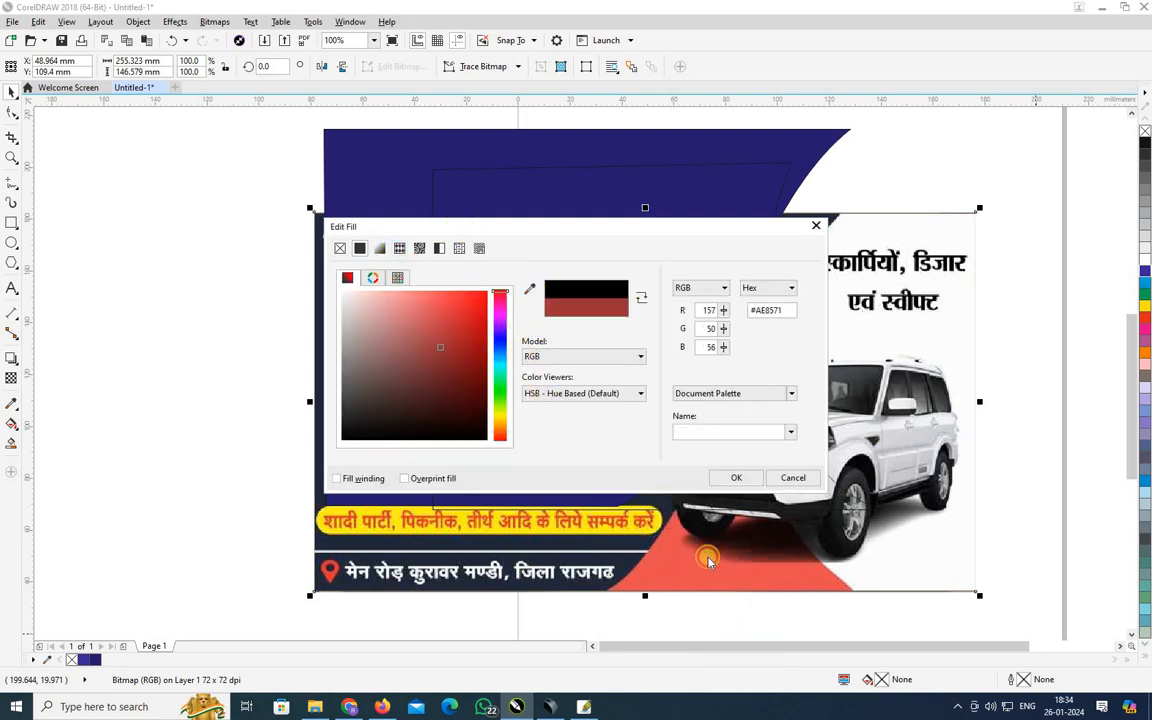
{"action": "left_click", "coordinate": [740, 481]}
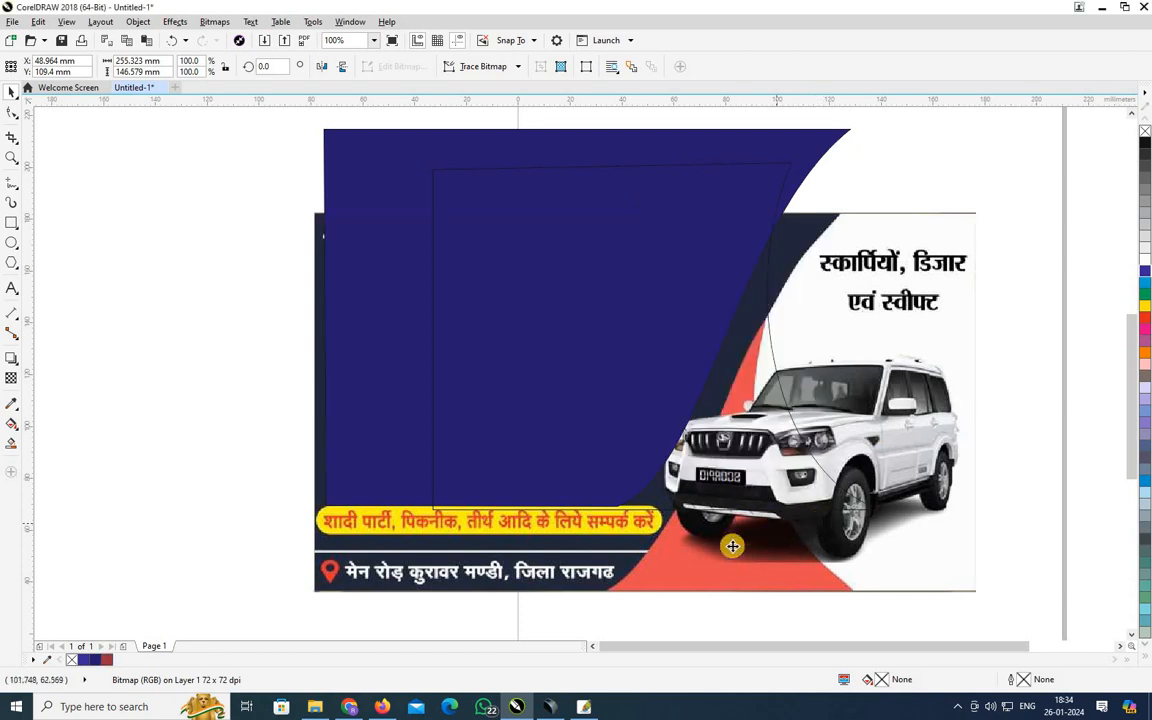
{"action": "left_click_drag", "start_coordinate": [751, 559], "coordinate": [469, 653]}
Fill the curve with the red sampled beneath the car (R232 G78 B80) and send it behind the navy panel.
{"action": "left_click", "coordinate": [797, 509]}
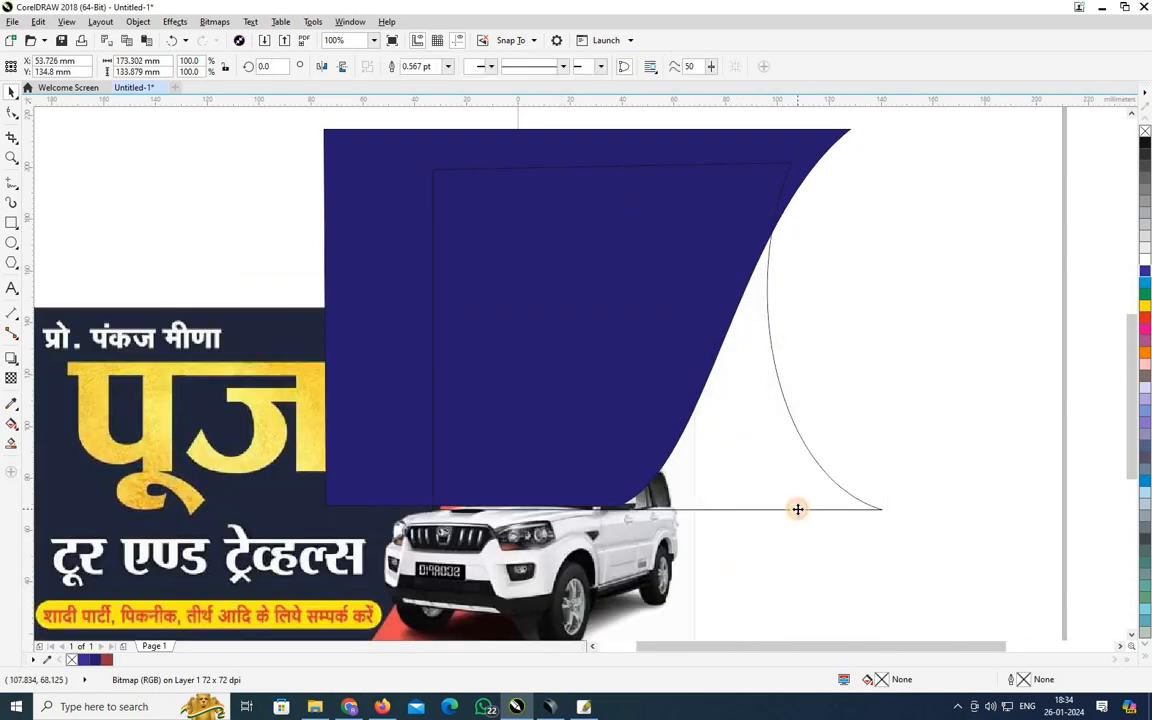
{"action": "double_click", "coordinate": [882, 680]}
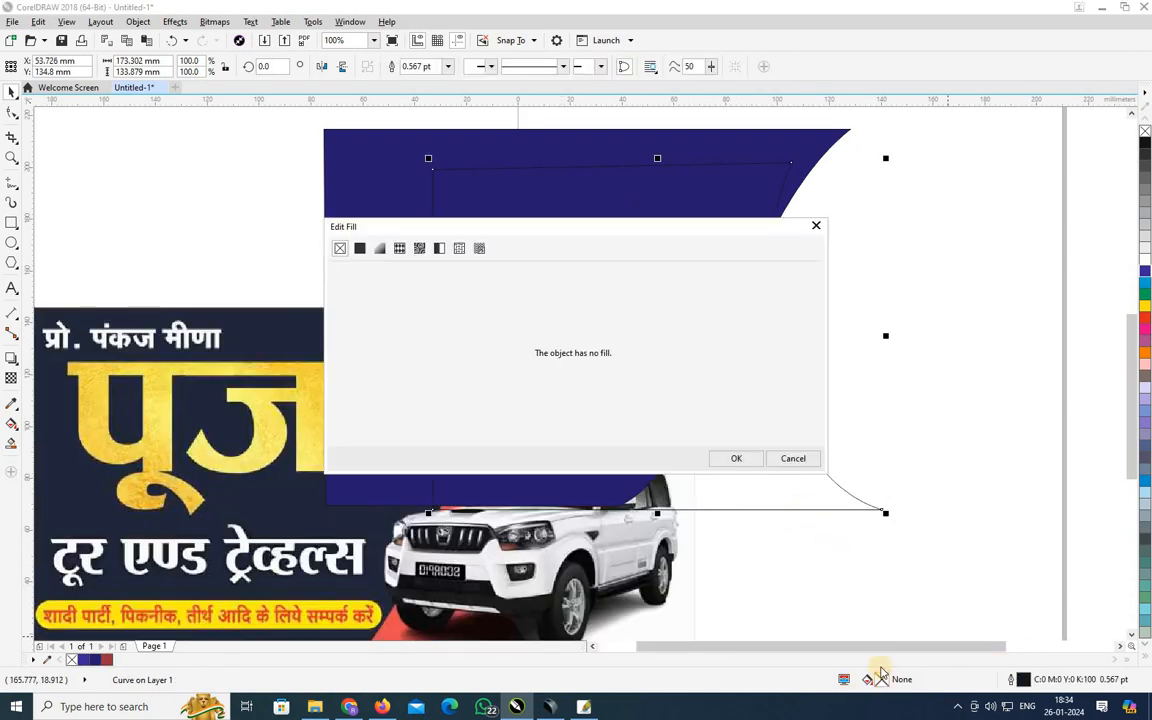
{"action": "left_click", "coordinate": [361, 248]}
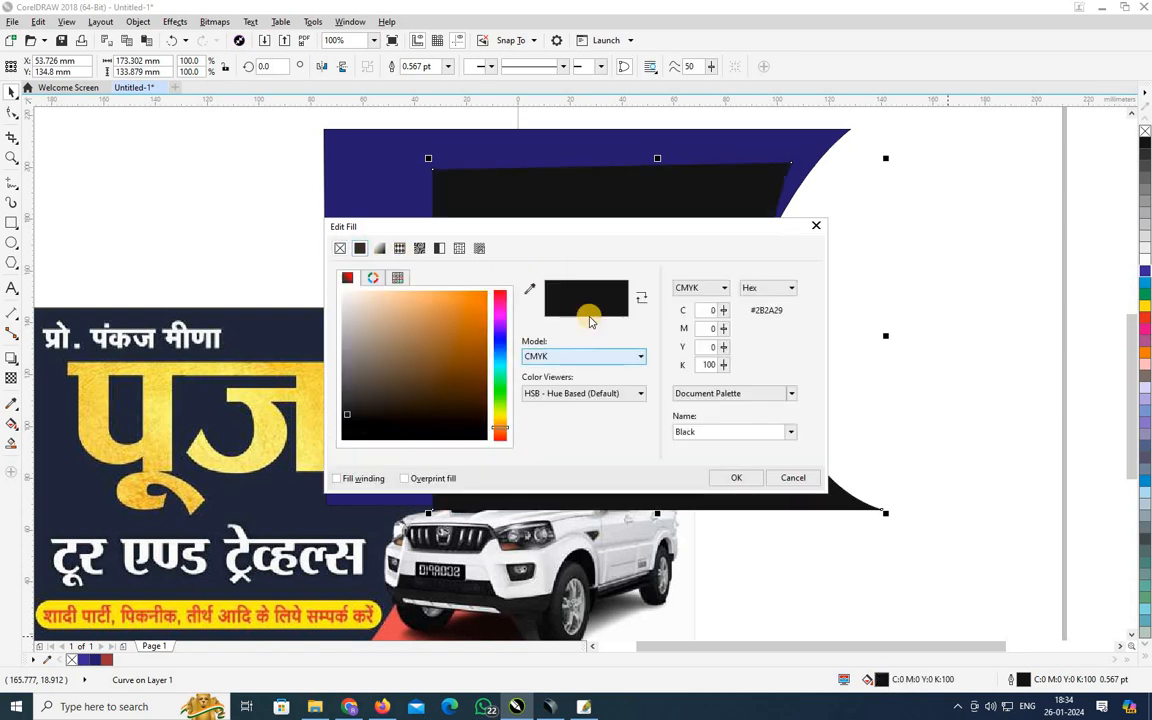
{"action": "left_click", "coordinate": [401, 638]}
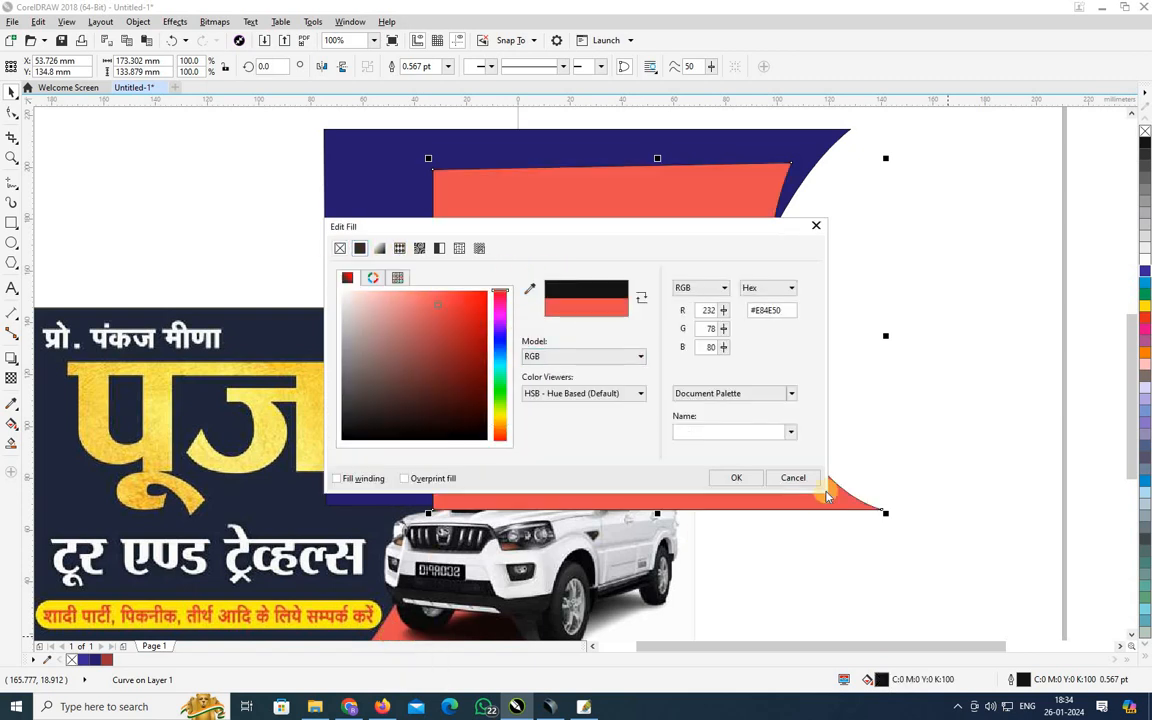
{"action": "left_click", "coordinate": [735, 478]}
{"action": "key", "text": "ctrl+Page_Down"}
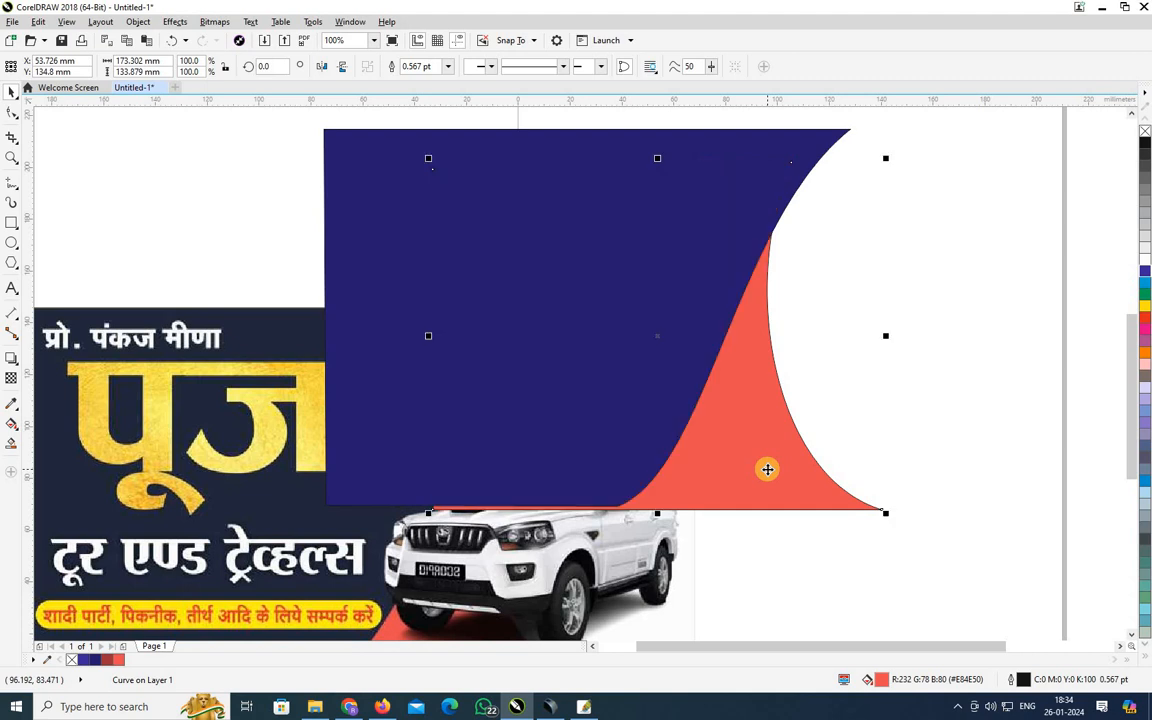
{"action": "left_click", "coordinate": [453, 553]}
Nudge the reference aside and shorten the red curve slightly from its bottom handle.
{"action": "left_click_drag", "start_coordinate": [468, 557], "coordinate": [594, 589]}
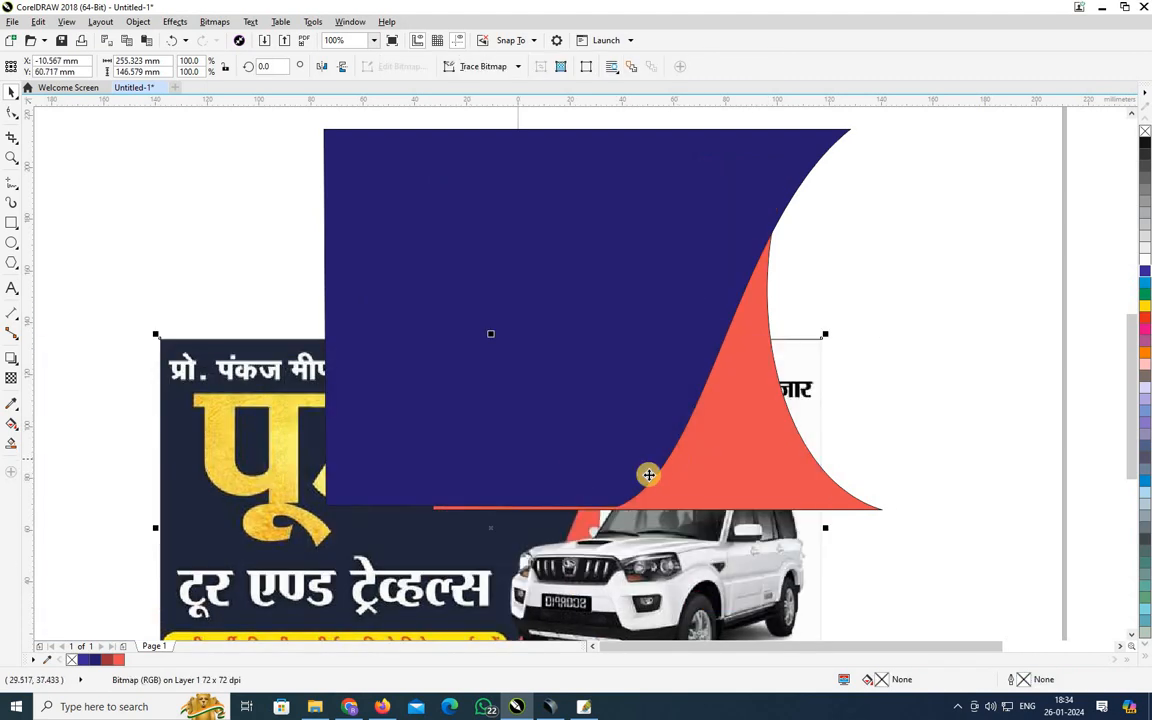
{"action": "left_click", "coordinate": [648, 473]}
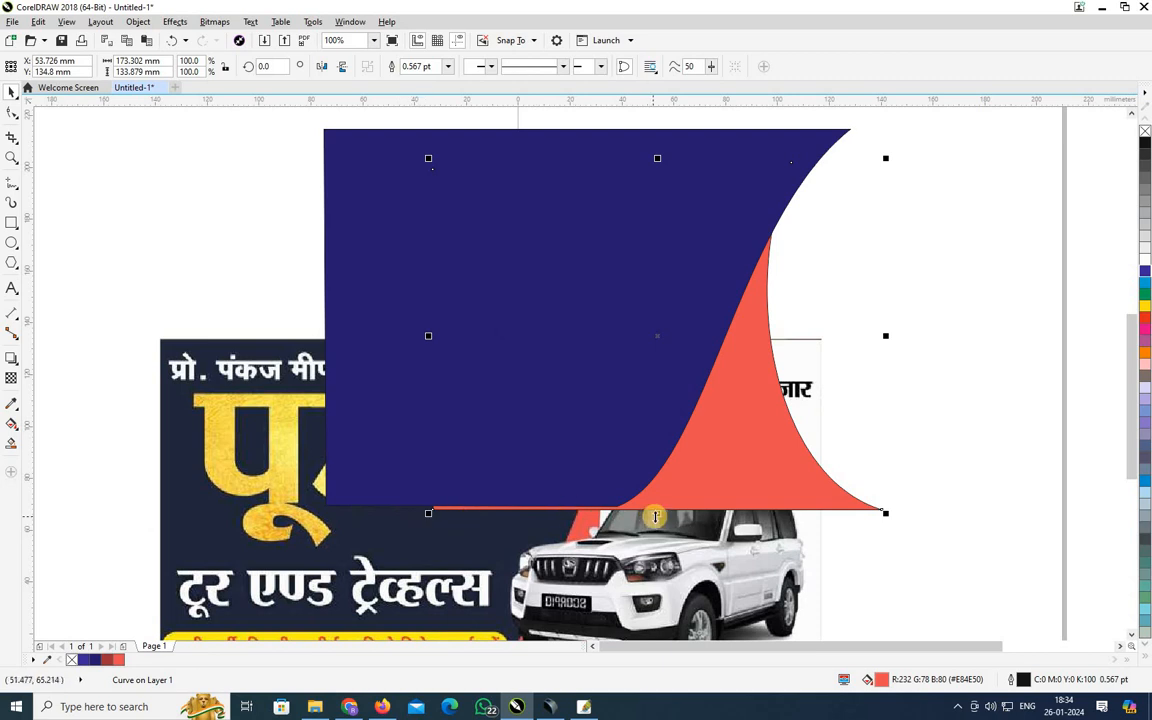
{"action": "left_click_drag", "start_coordinate": [655, 517], "coordinate": [657, 510]}
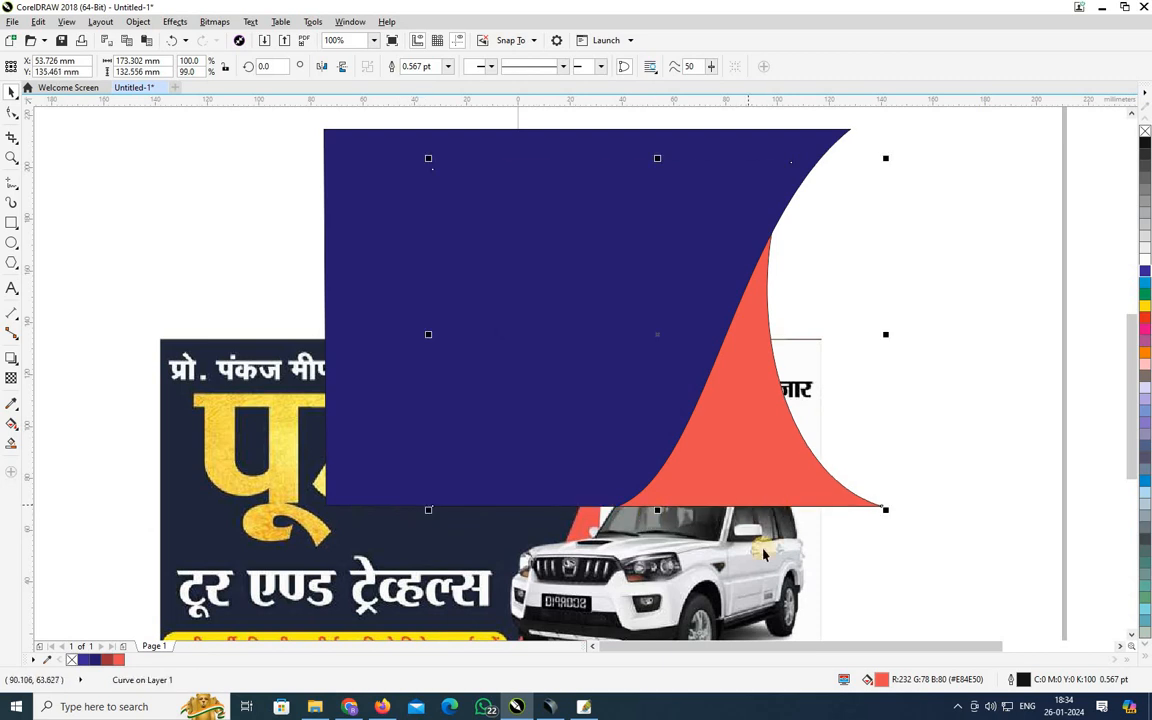
Move the reference banner off the page to its upper left.
{"action": "left_click_drag", "start_coordinate": [768, 578], "coordinate": [554, 417]}
{"action": "scroll", "coordinate": [817, 534], "scroll_direction": "down", "scroll_amount": 2}
{"action": "left_click_drag", "start_coordinate": [716, 388], "coordinate": [716, 388]}
{"action": "scroll", "coordinate": [820, 495], "scroll_direction": "up", "scroll_amount": 1}
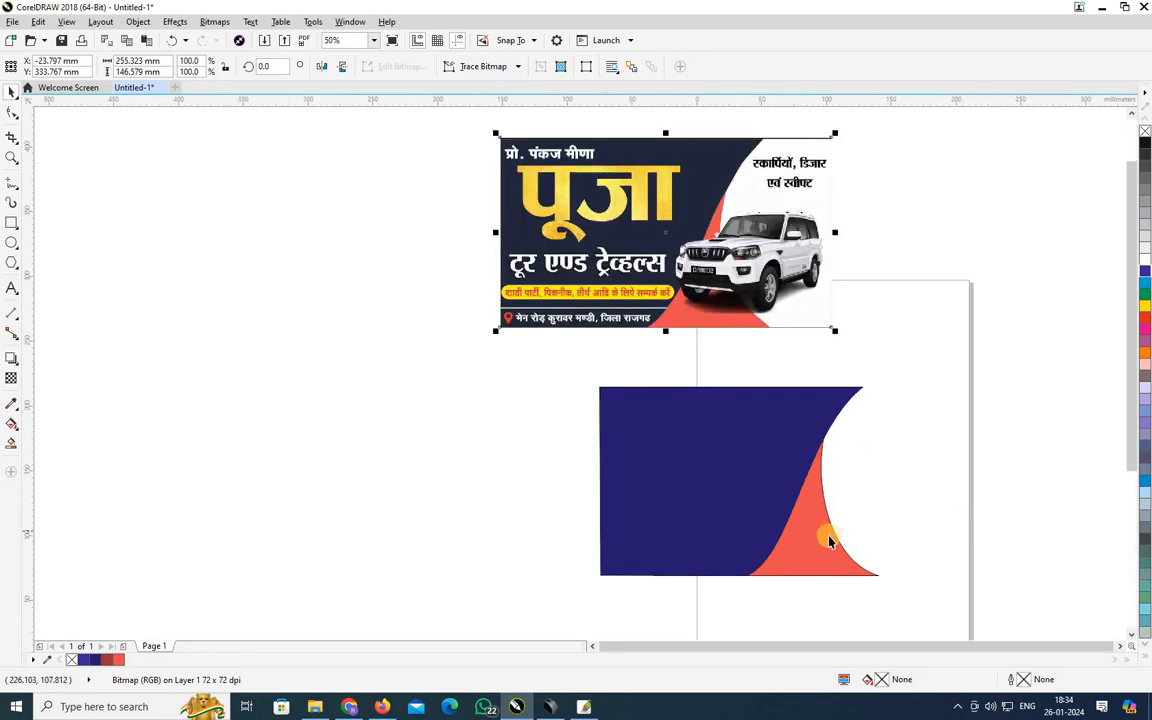
{"action": "scroll", "coordinate": [825, 535], "scroll_direction": "up", "scroll_amount": 1}
{"action": "left_click", "coordinate": [833, 557]}
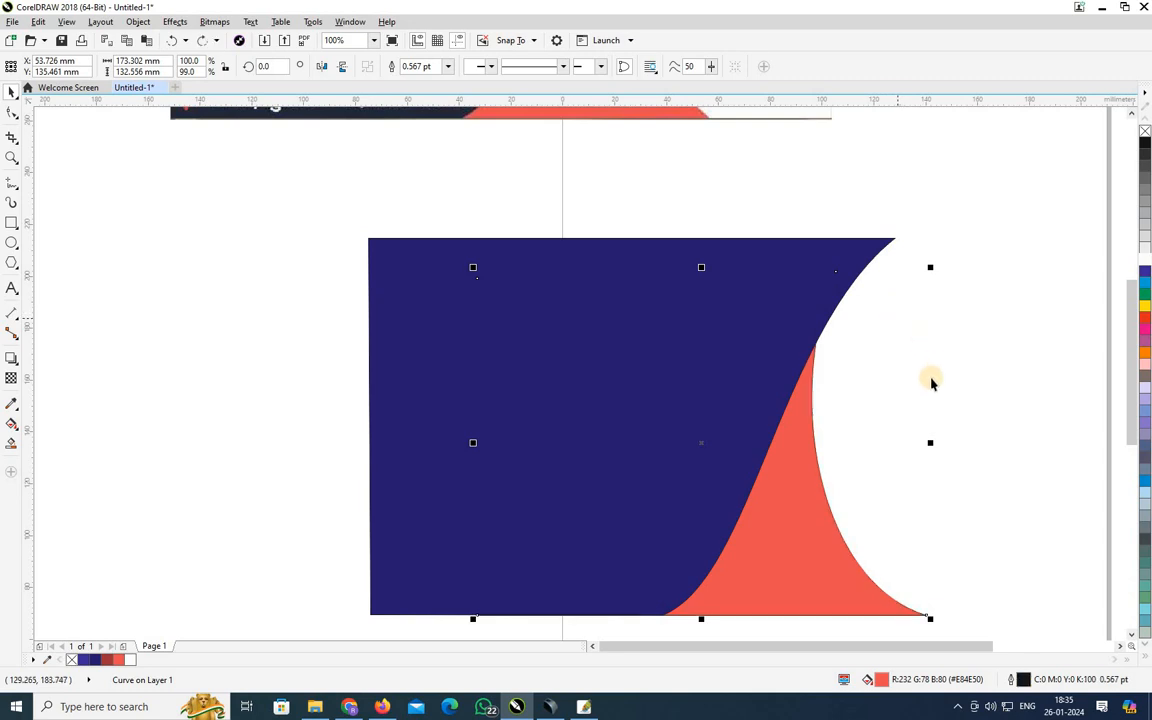
{"action": "left_click", "coordinate": [733, 337]}
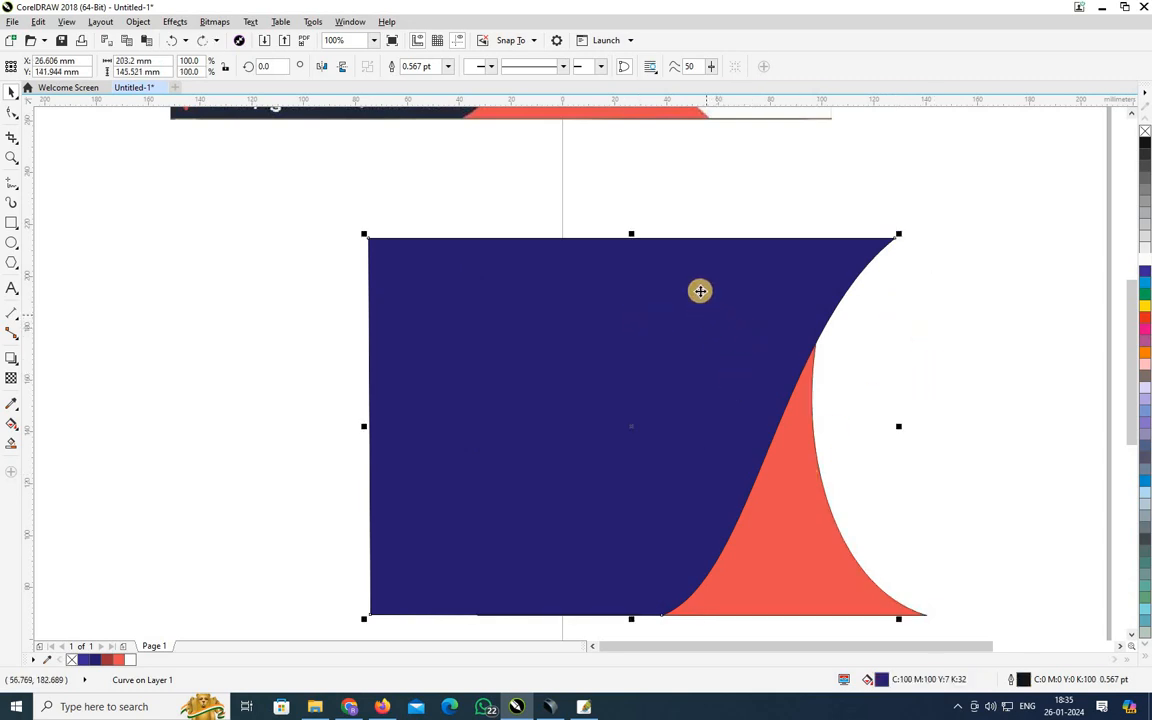
{"action": "scroll", "coordinate": [699, 290], "scroll_direction": "down", "scroll_amount": 4}
{"action": "left_click_drag", "start_coordinate": [677, 234], "coordinate": [550, 252]}
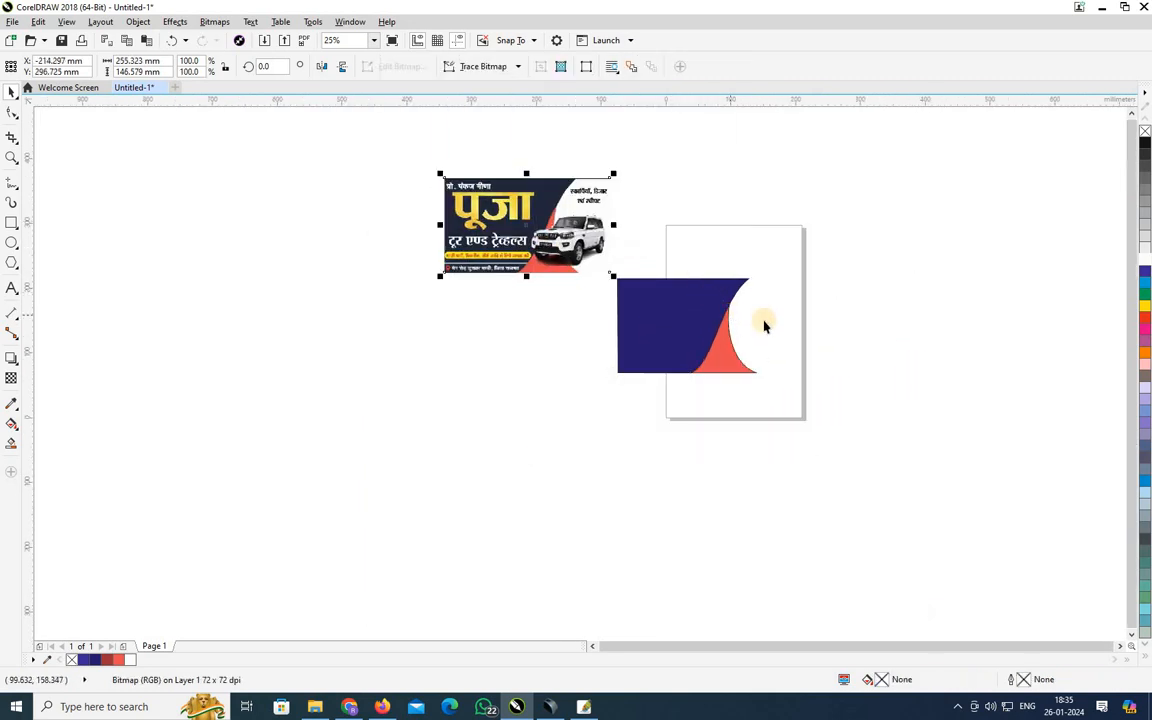
{"action": "left_click", "coordinate": [12, 222]}
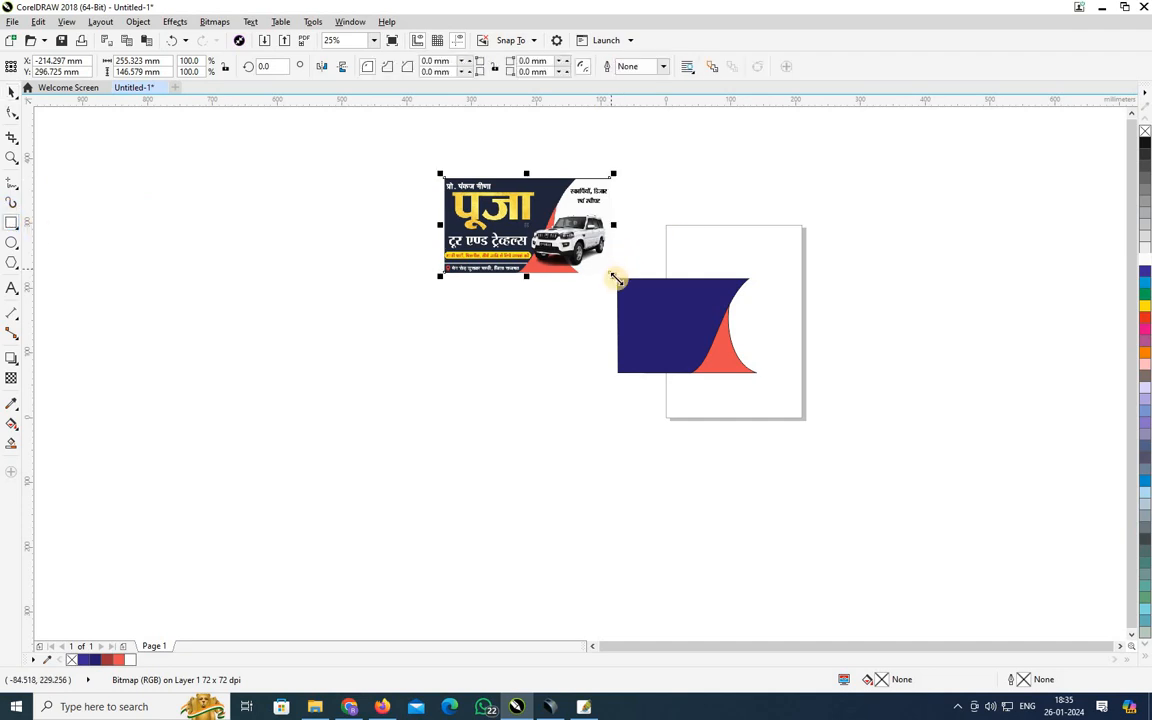
Draw a rectangle and adjust its sides to span the banner's width.
{"action": "scroll", "coordinate": [616, 276], "scroll_direction": "up", "scroll_amount": 5}
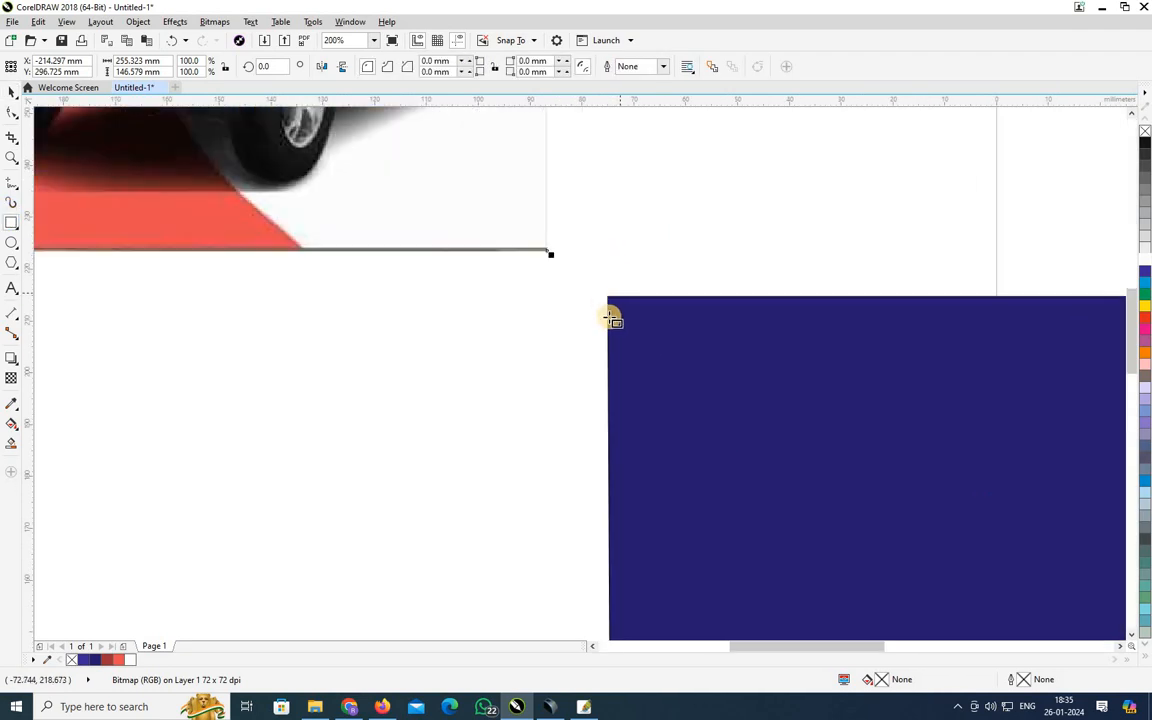
{"action": "left_click_drag", "start_coordinate": [607, 298], "coordinate": [915, 536]}
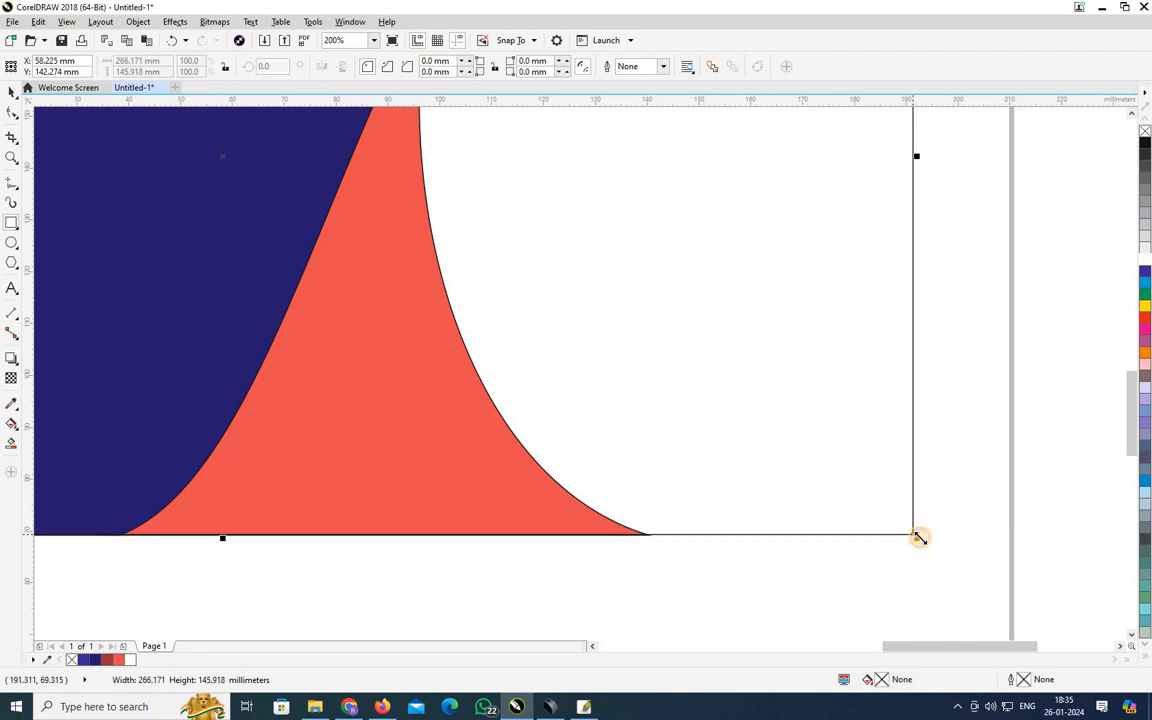
{"action": "key", "text": "F4"}
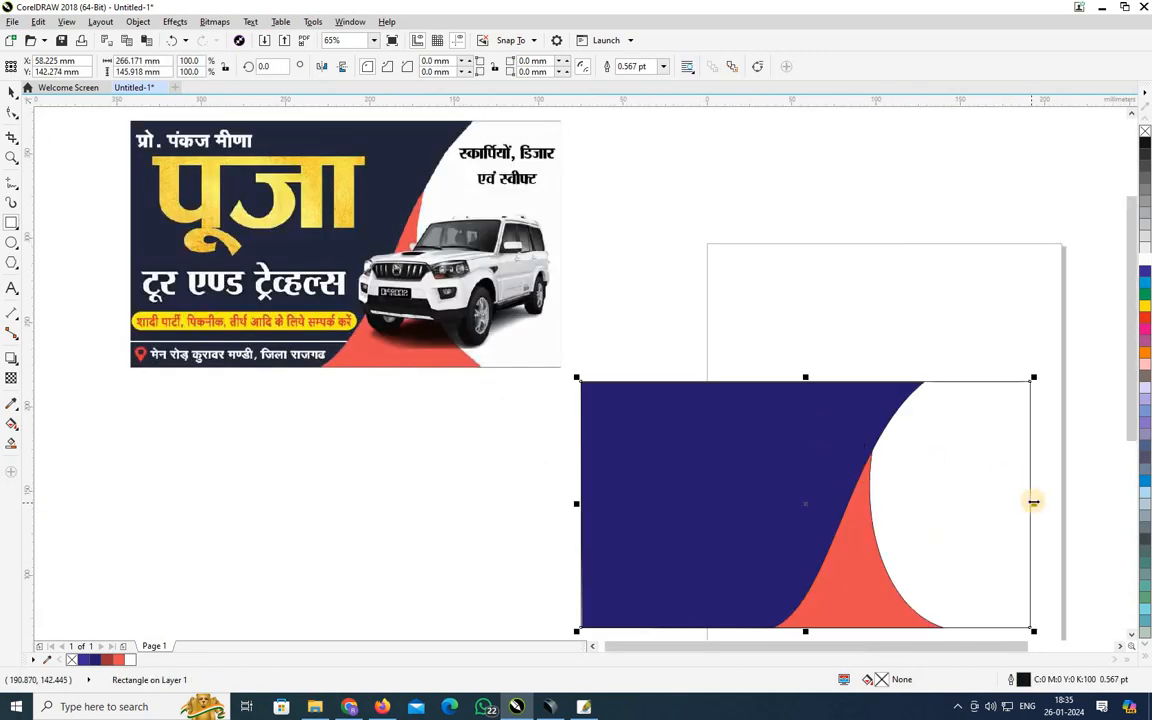
{"action": "left_click_drag", "start_coordinate": [1034, 502], "coordinate": [1027, 502]}
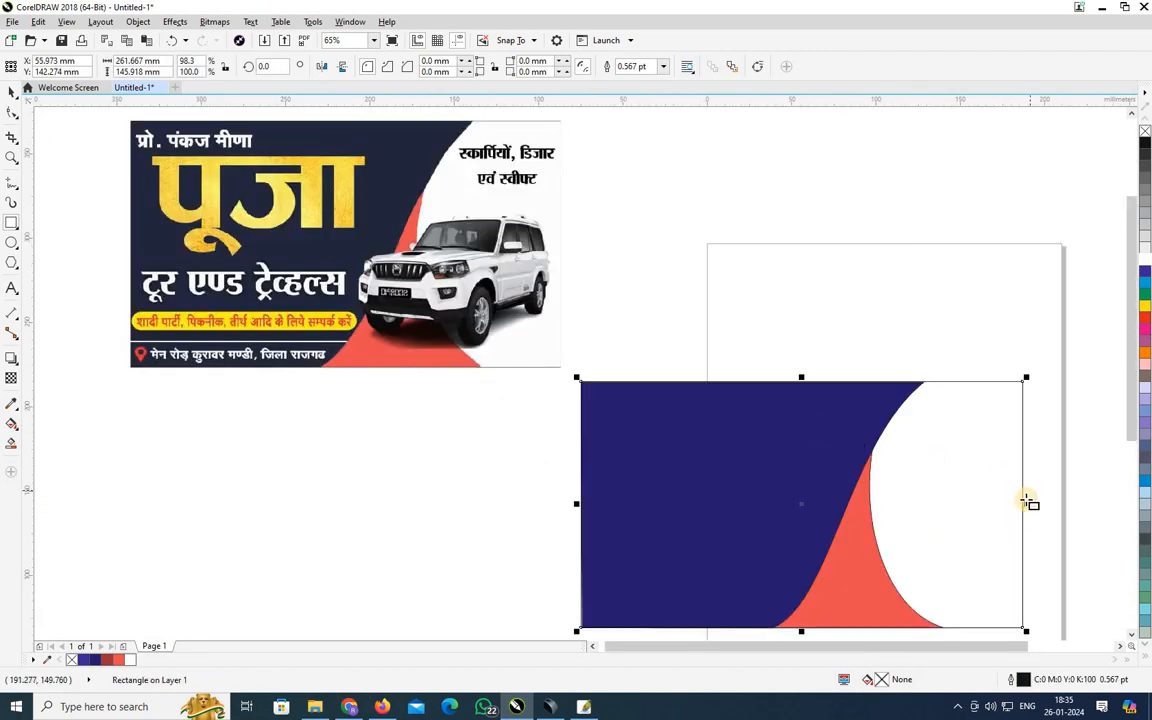
{"action": "left_click_drag", "start_coordinate": [1028, 505], "coordinate": [1065, 507]}
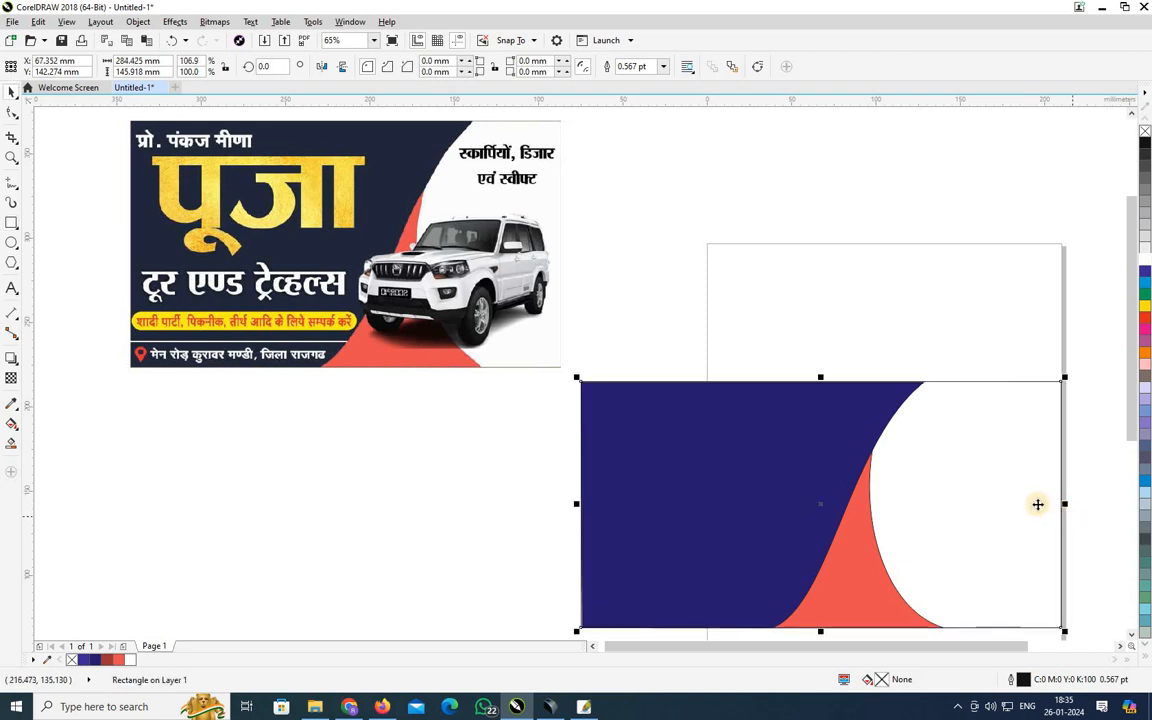
{"action": "scroll", "coordinate": [1133, 436], "scroll_direction": "down", "scroll_amount": 2}
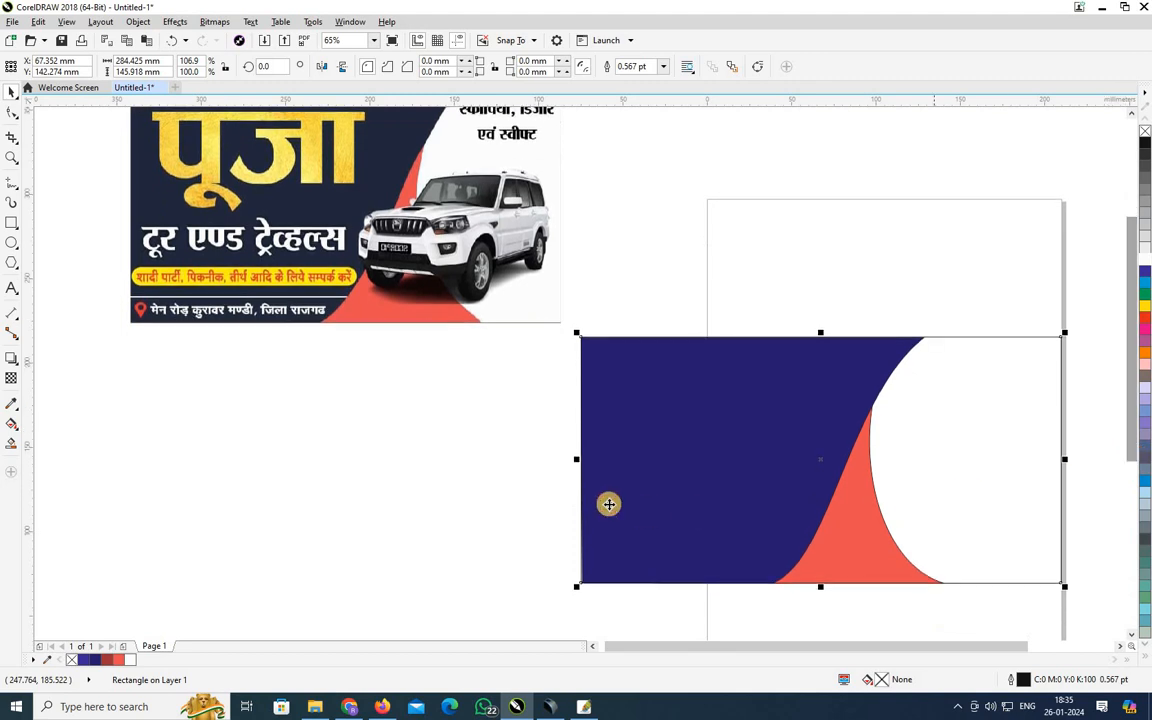
{"action": "mouse_move", "coordinate": [578, 459]}
{"action": "left_mouse_down"}
{"action": "mouse_move", "coordinate": [609, 466]}
{"action": "mouse_move", "coordinate": [595, 460]}
{"action": "left_mouse_up"}
PowerClip the navy curve inside the rectangle, then start a text line on the navy panel.
{"action": "left_click", "coordinate": [584, 502]}
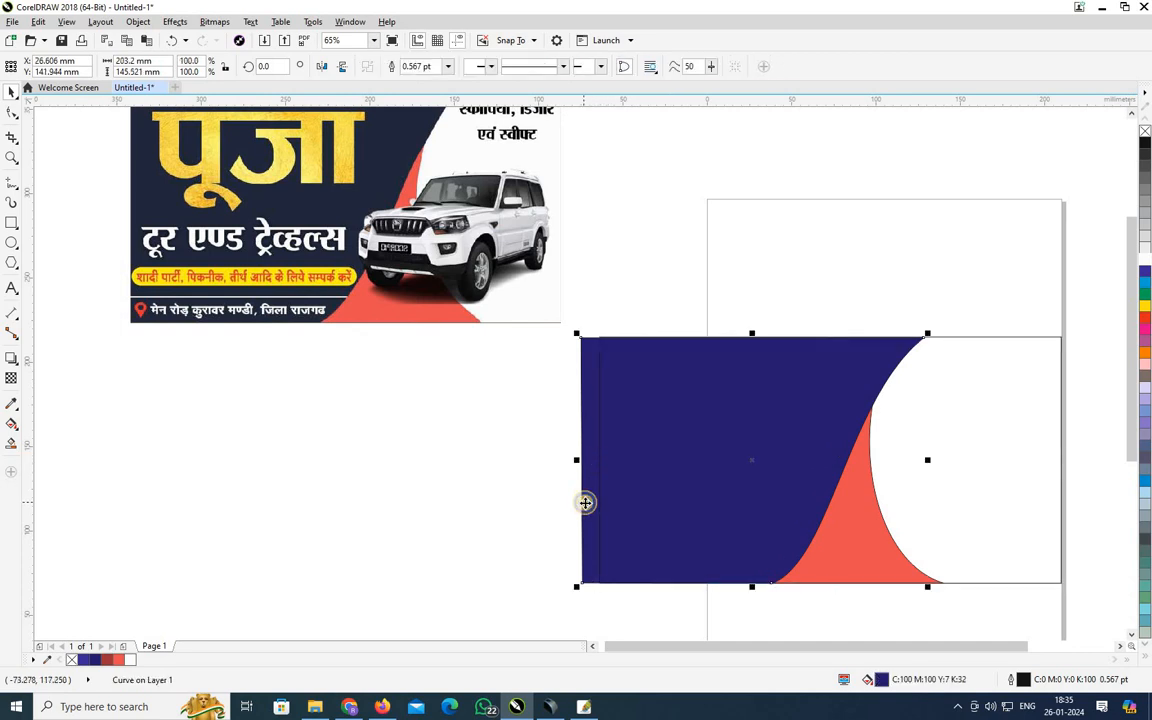
{"action": "right_click", "coordinate": [584, 502]}
{"action": "left_click", "coordinate": [613, 273]}
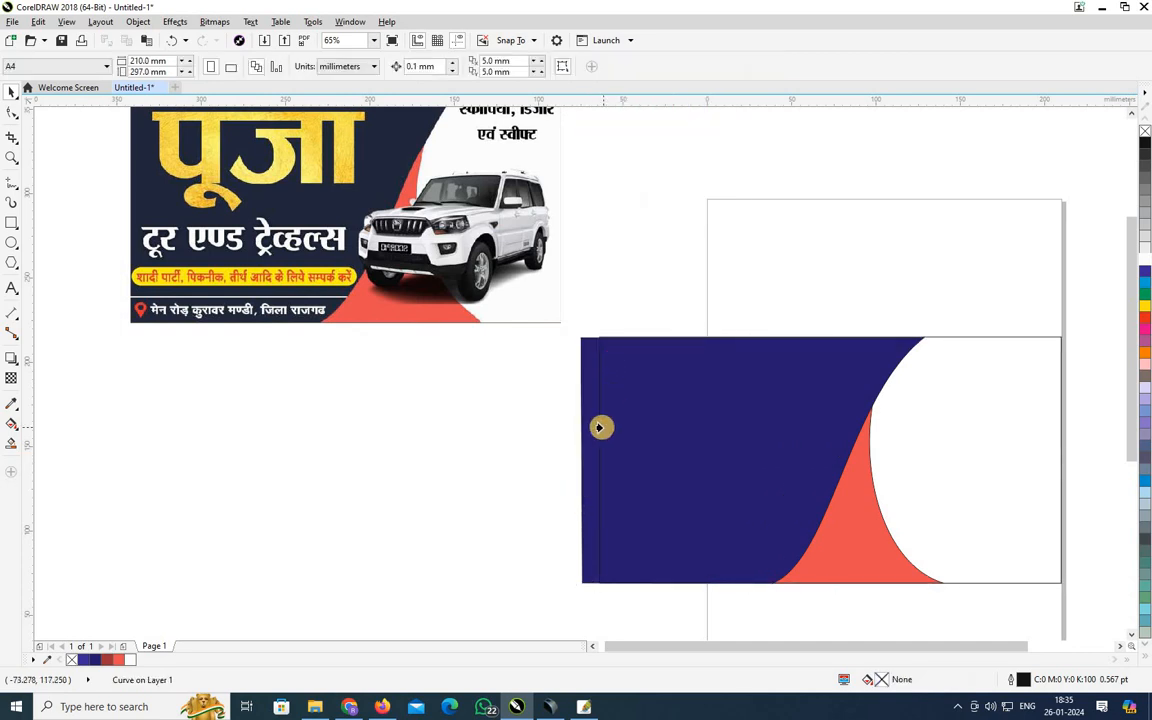
{"action": "left_click", "coordinate": [600, 428]}
{"action": "left_click", "coordinate": [548, 452]}
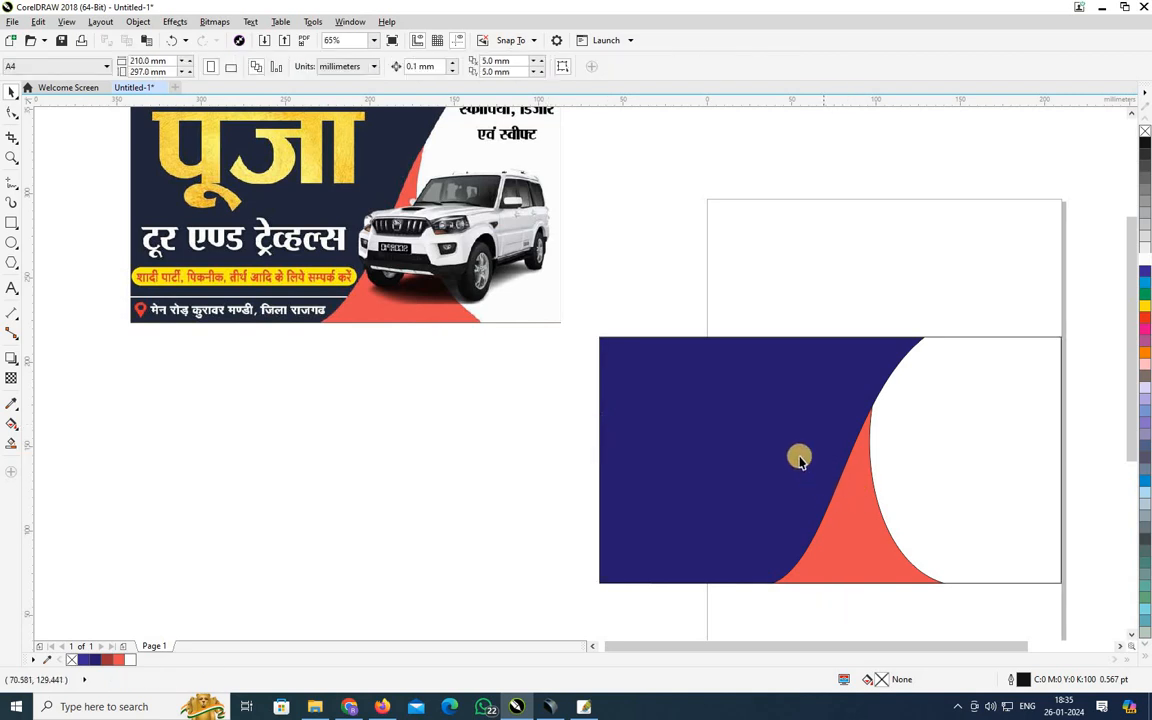
{"action": "left_click_drag", "start_coordinate": [1087, 303], "coordinate": [553, 620]}
{"action": "left_click", "coordinate": [478, 415]}
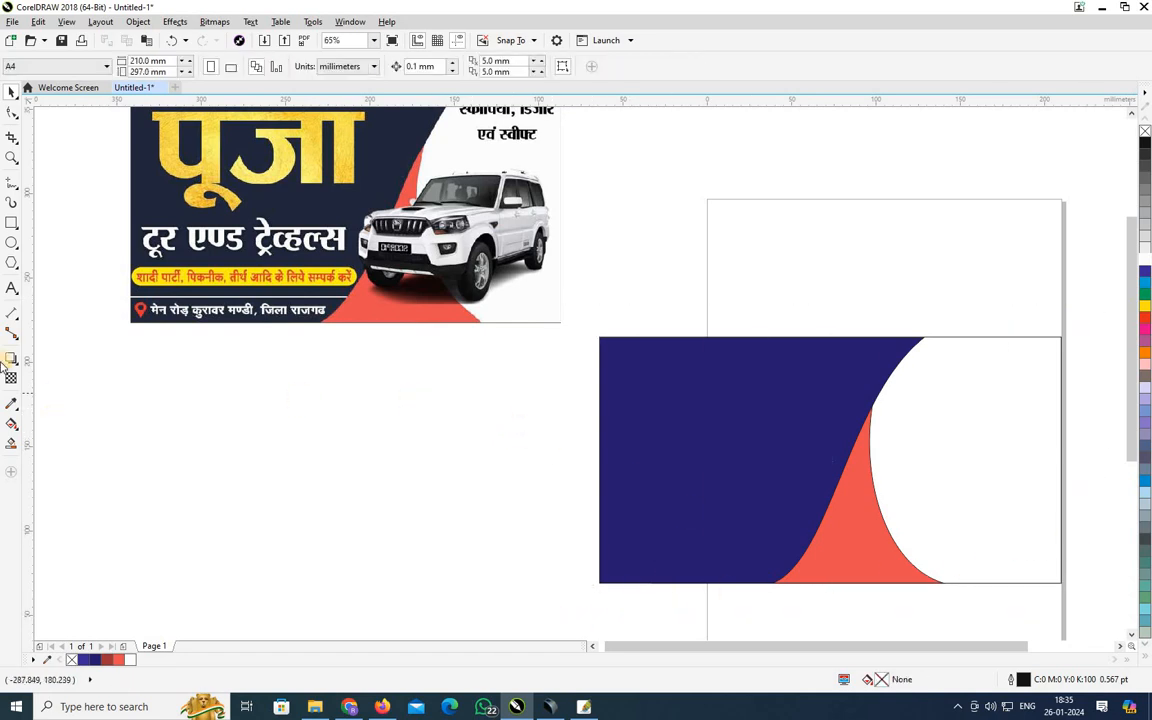
{"action": "left_click", "coordinate": [11, 285]}
{"action": "left_click", "coordinate": [695, 385]}
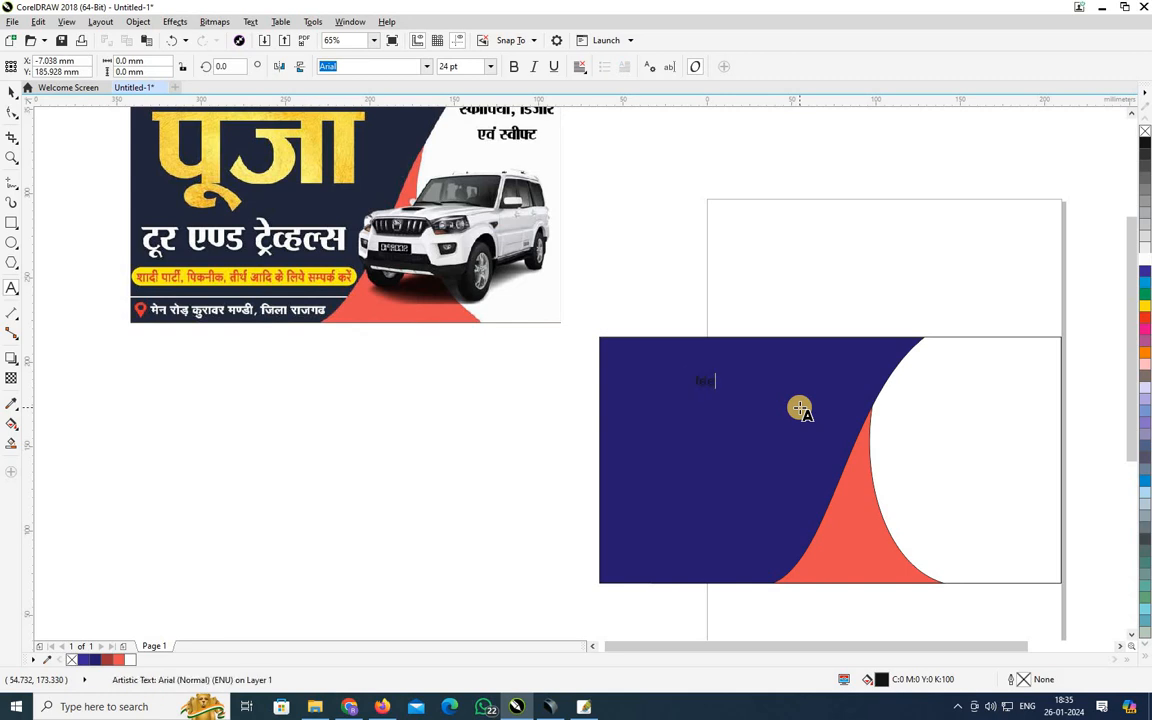
Type मिलन on the navy panel in the Khand Bold font.
{"action": "key", "text": "ctrl+a"}
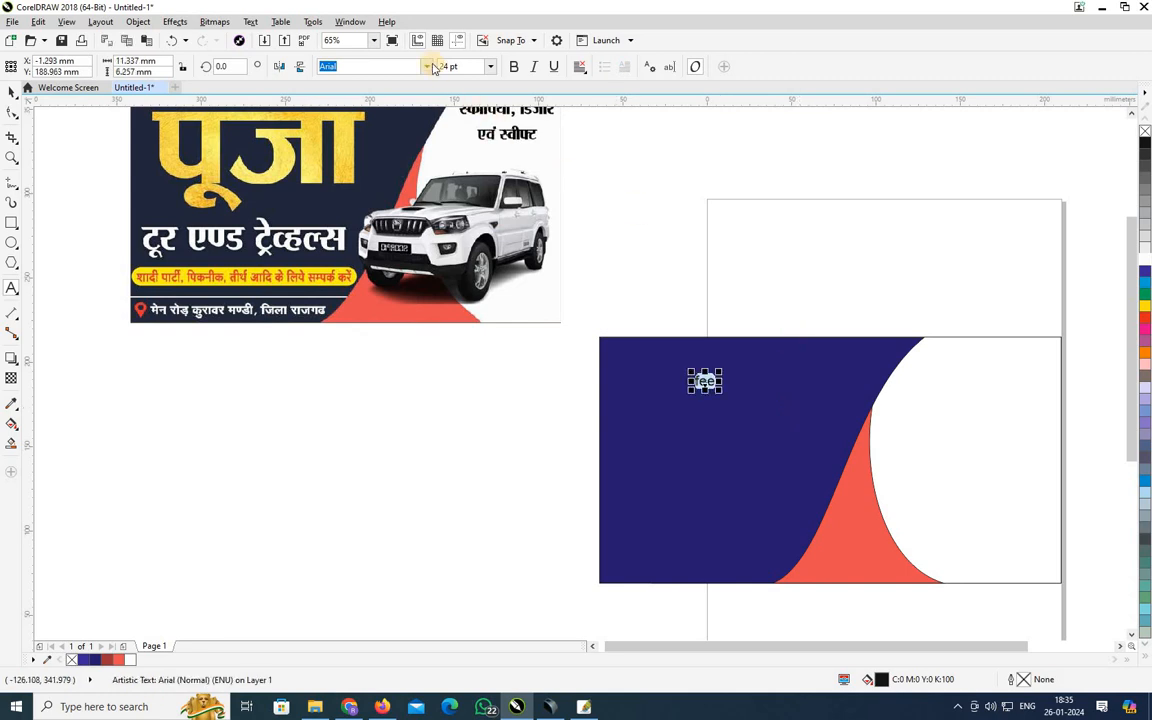
{"action": "left_click", "coordinate": [426, 66]}
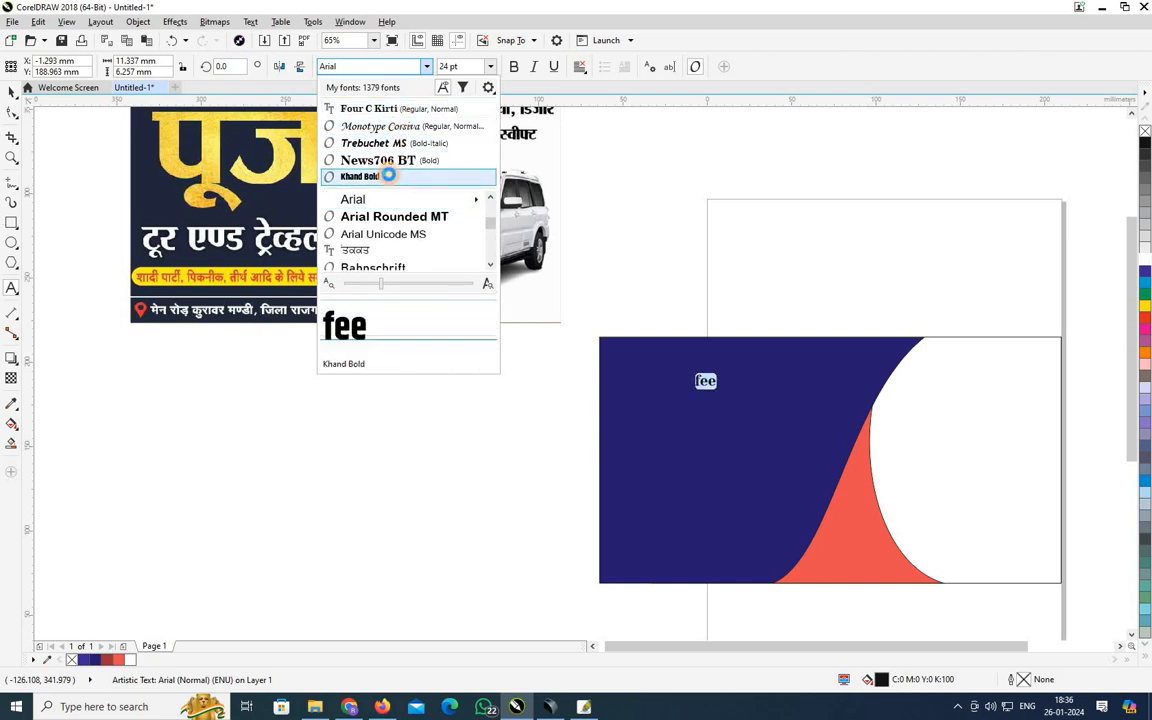
{"action": "key", "text": "Escape"}
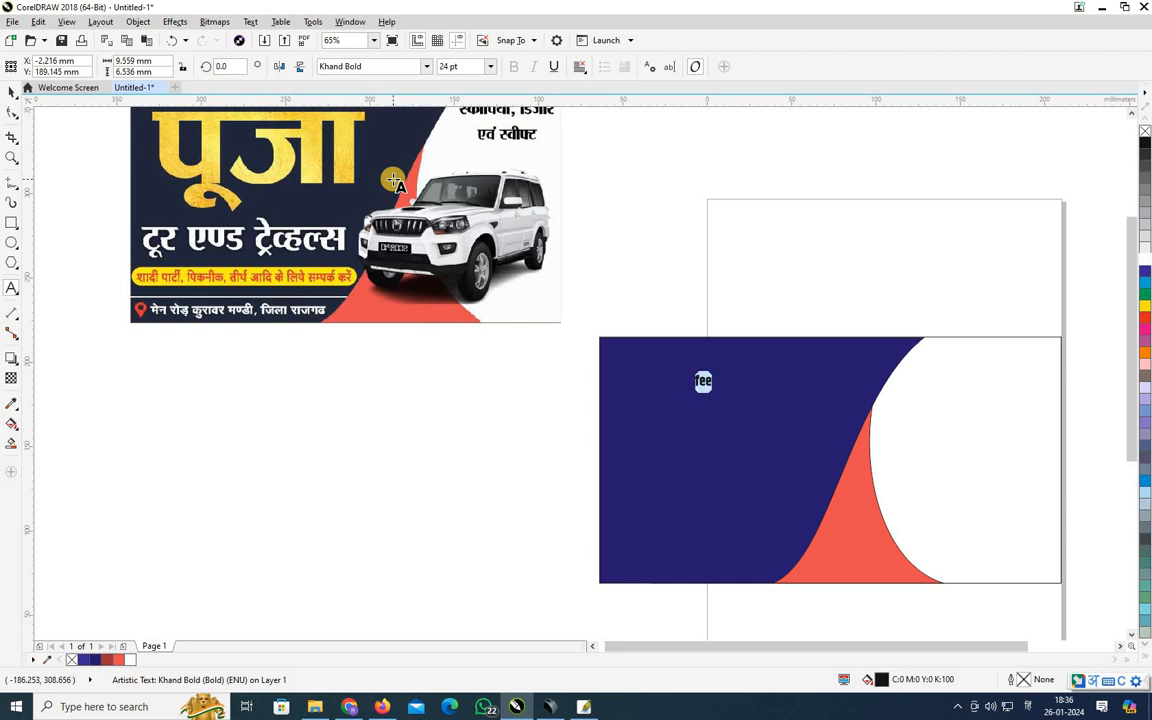
{"action": "type", "text": "मिलन"}
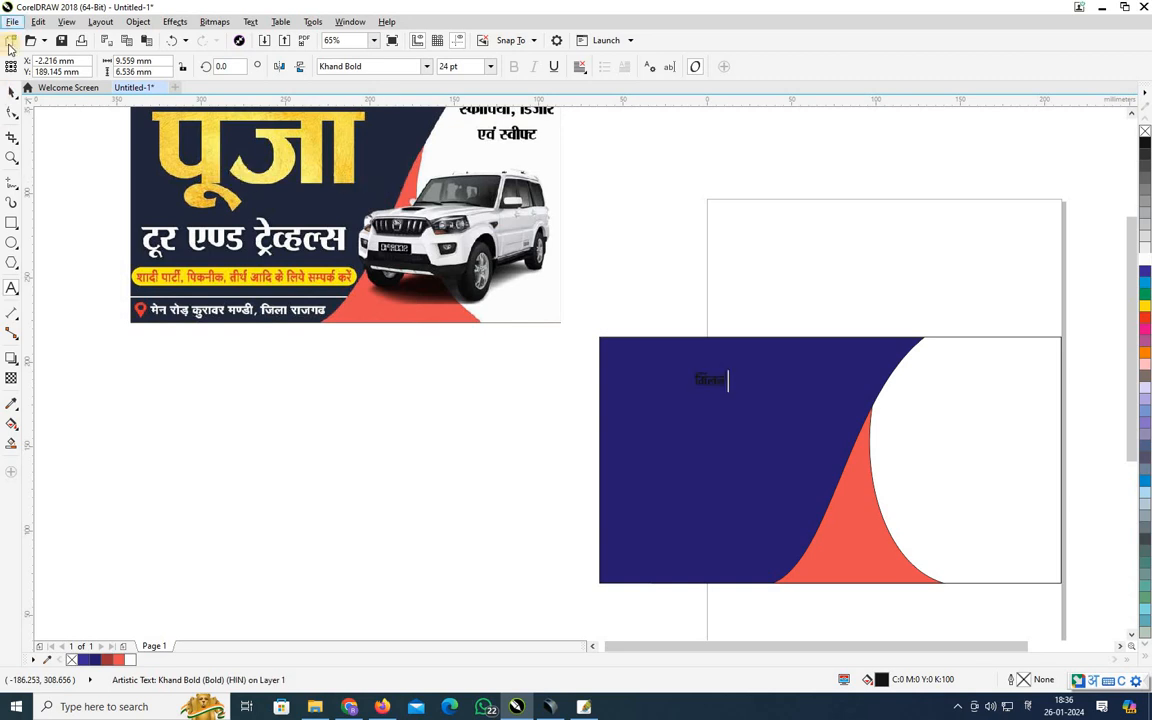
{"action": "key", "text": "Escape"}
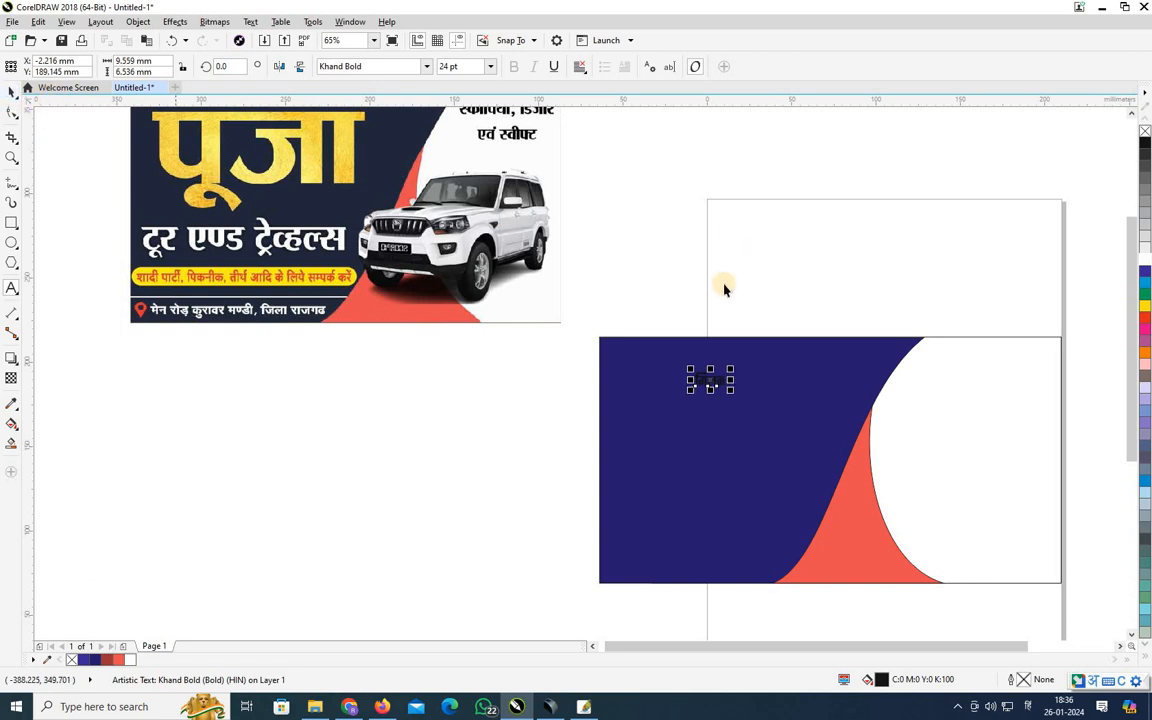
Enlarge मिलन to about 174.5 pt at the panel's upper left and colour it yellow.
{"action": "left_click_drag", "start_coordinate": [731, 393], "coordinate": [818, 494]}
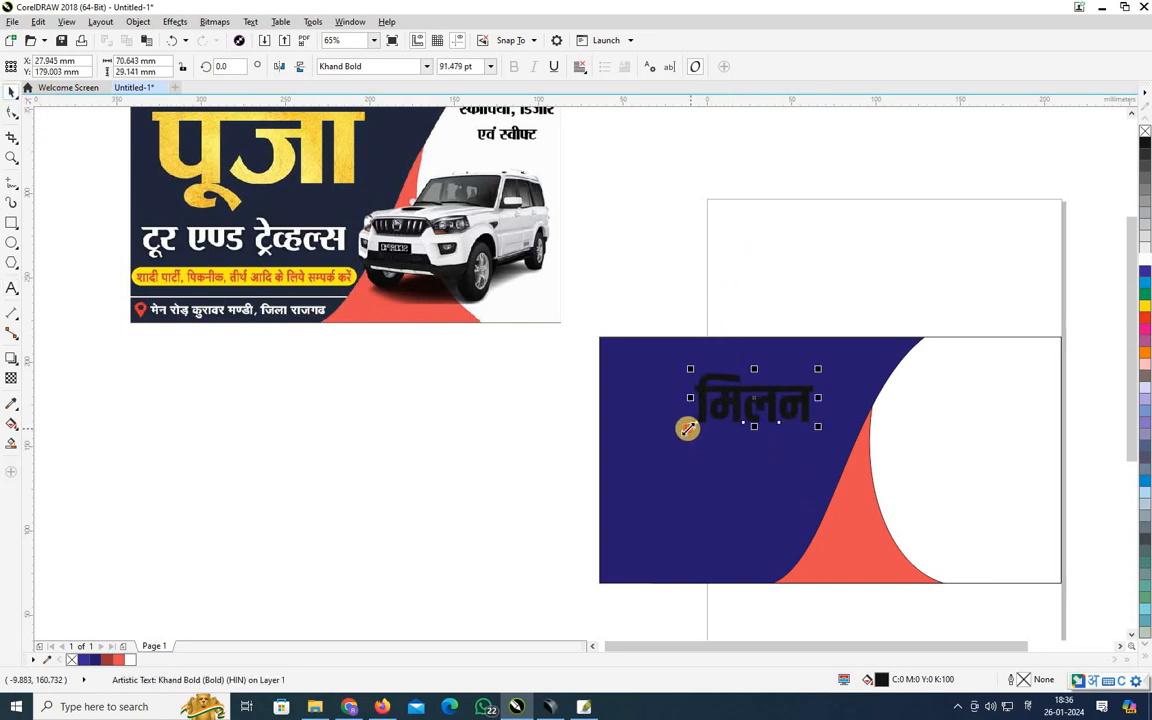
{"action": "left_click_drag", "start_coordinate": [687, 428], "coordinate": [625, 463]}
{"action": "left_click_drag", "start_coordinate": [753, 406], "coordinate": [752, 395]}
{"action": "left_click_drag", "start_coordinate": [818, 432], "coordinate": [736, 449]}
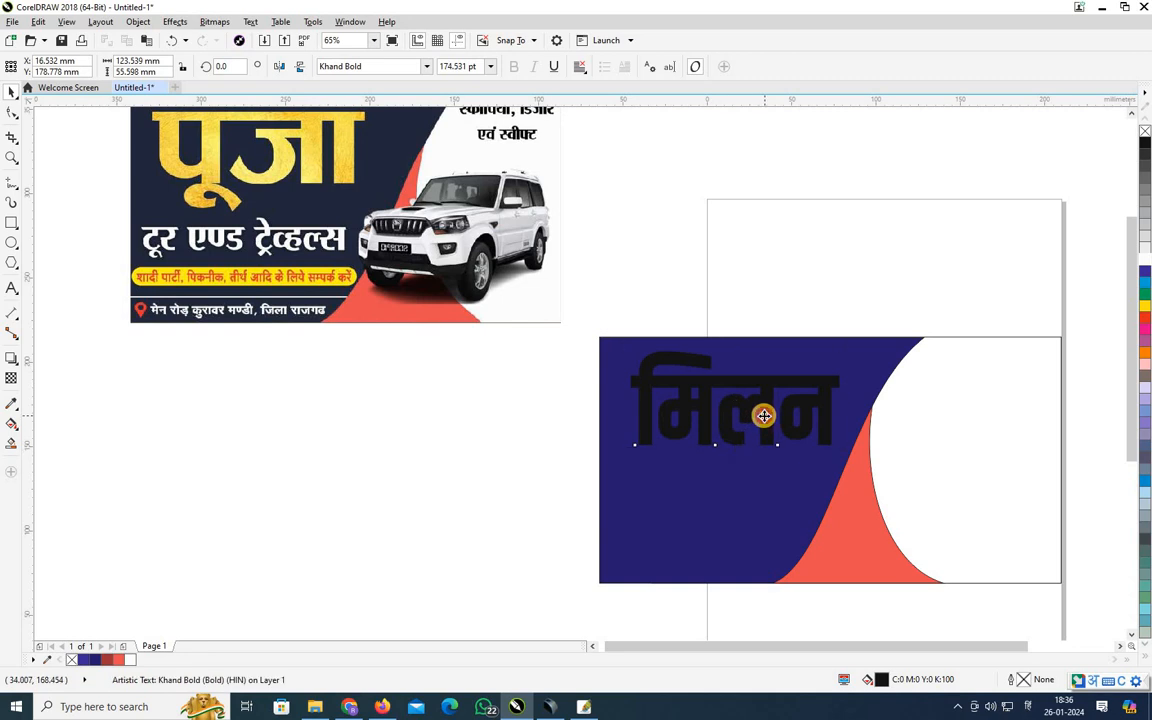
{"action": "left_click", "coordinate": [763, 415]}
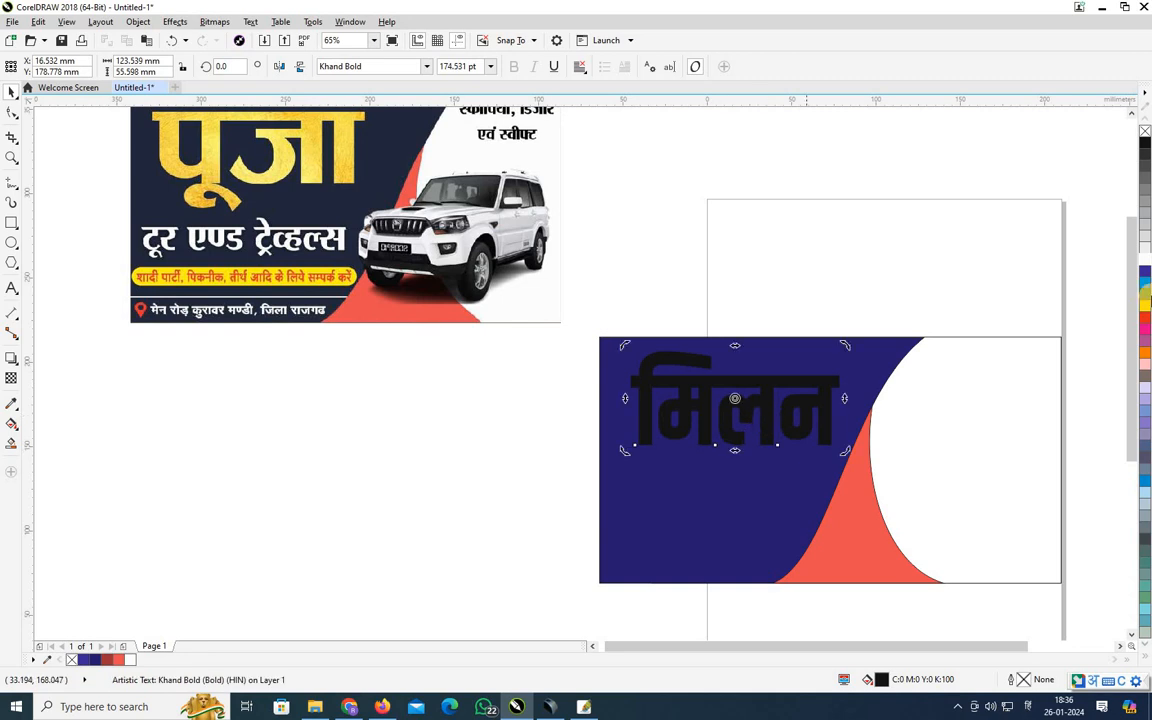
Duplicate the मिलन heading as a second line below it and select its text.
{"action": "left_click", "coordinate": [784, 305]}
{"action": "left_click", "coordinate": [765, 404]}
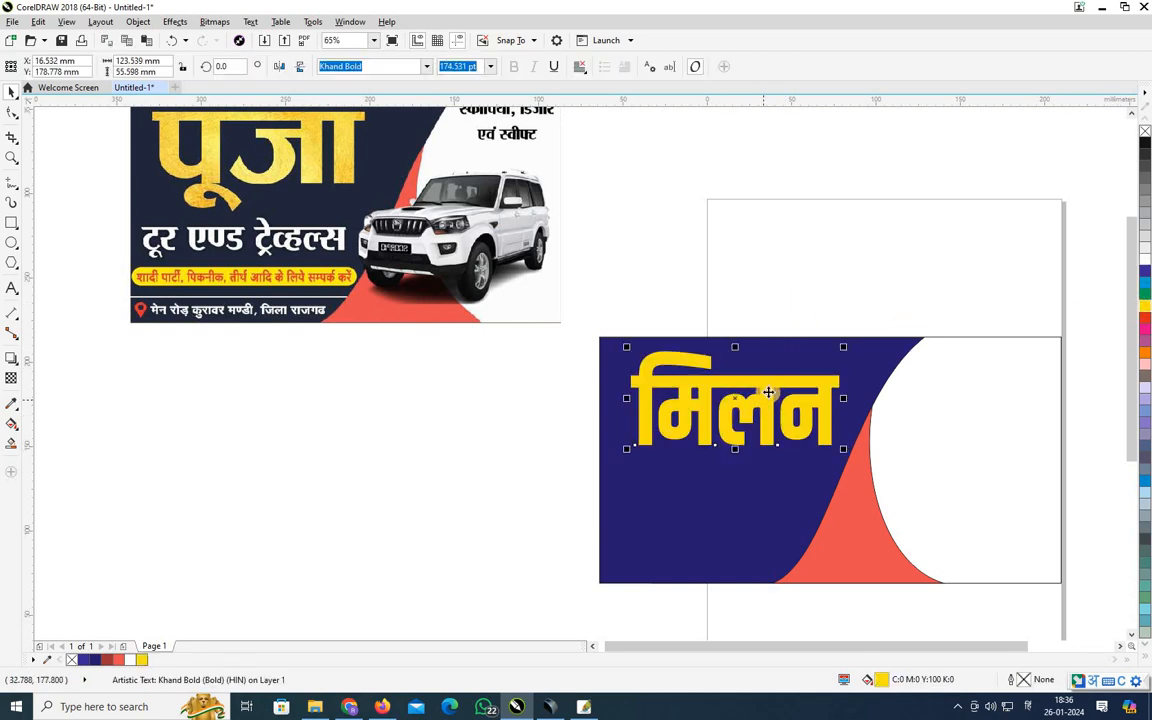
{"action": "left_click_drag", "start_coordinate": [765, 404], "coordinate": [765, 490]}
{"action": "left_click", "coordinate": [12, 288]}
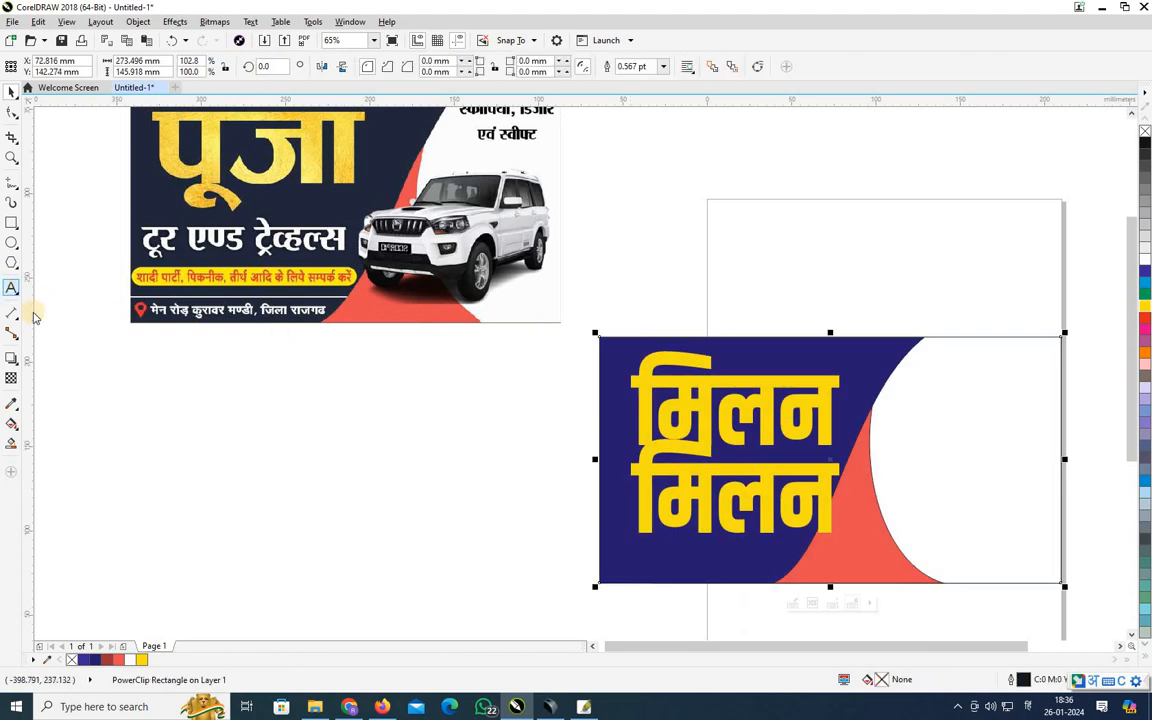
{"action": "double_click", "coordinate": [754, 502]}
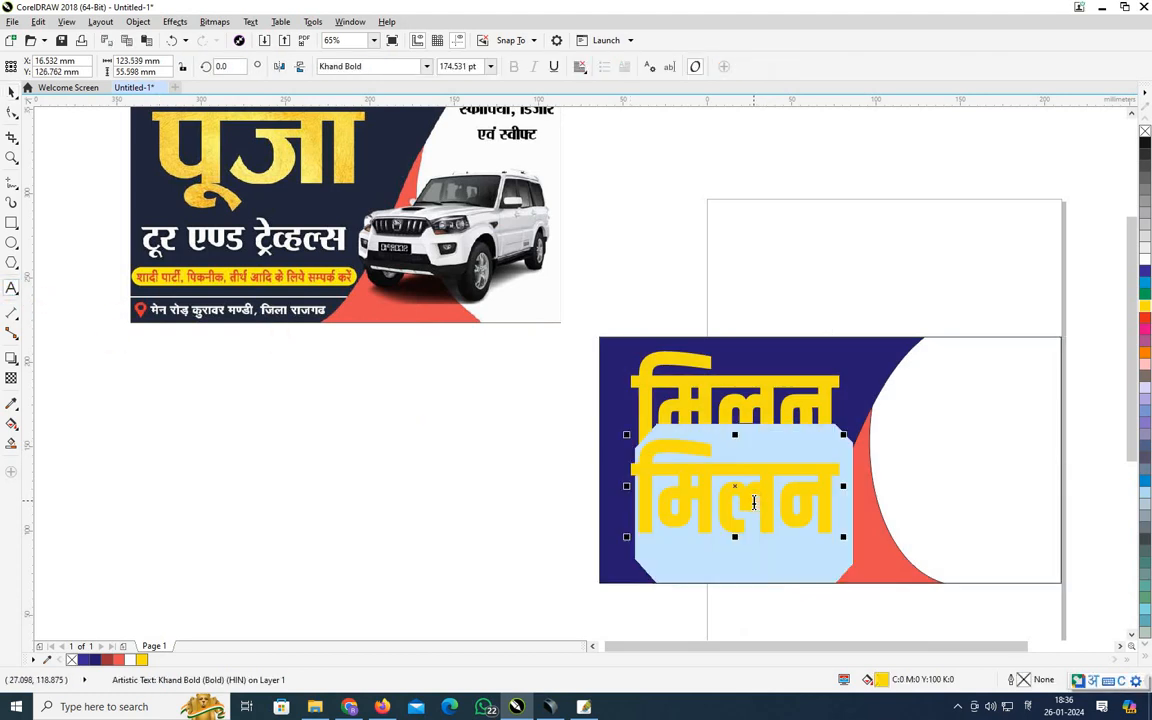
Clear the second line's text, removing stray trial characters.
{"action": "type", "text": "v"}
{"action": "key", "text": "alt+shift"}
{"action": "key", "text": "BackSpace"}
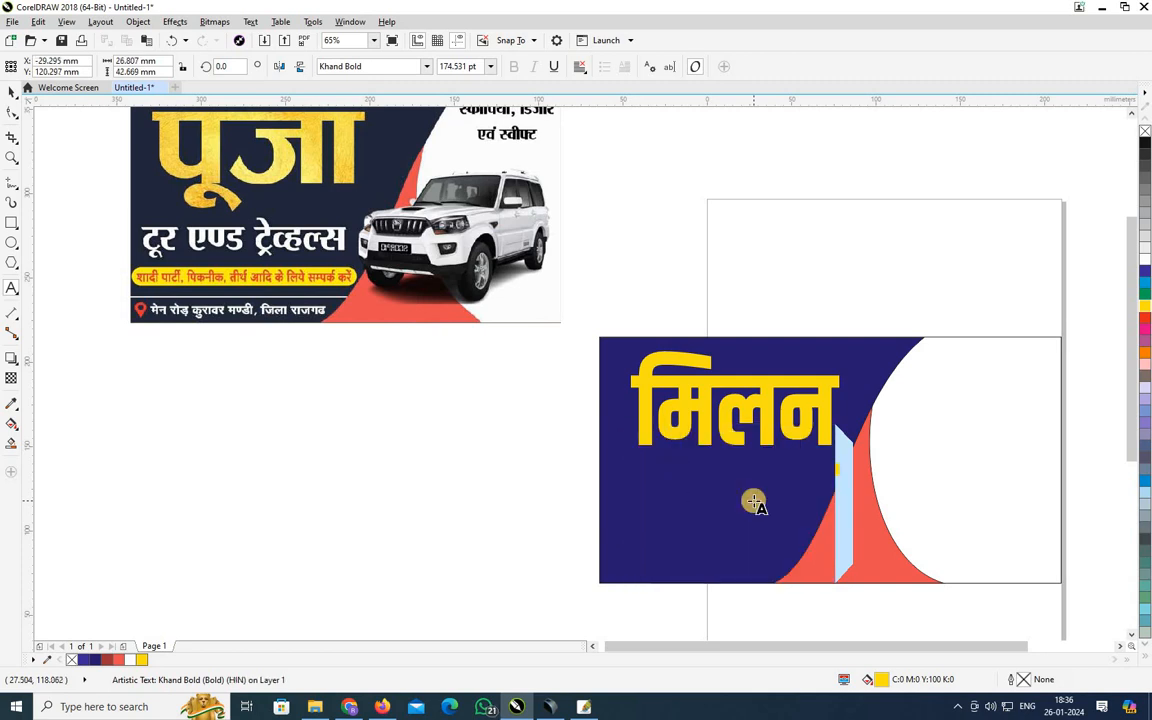
{"action": "type", "text": "tu"}
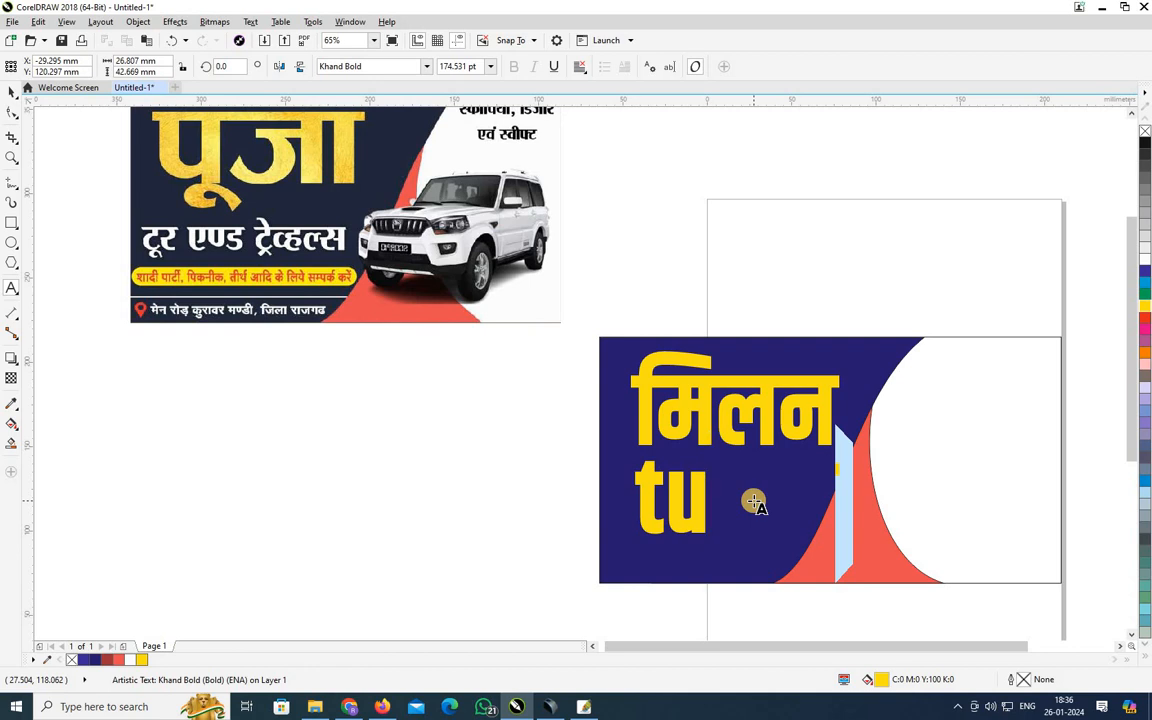
{"action": "key", "text": "BackSpace"}
{"action": "key", "text": "BackSpace"}
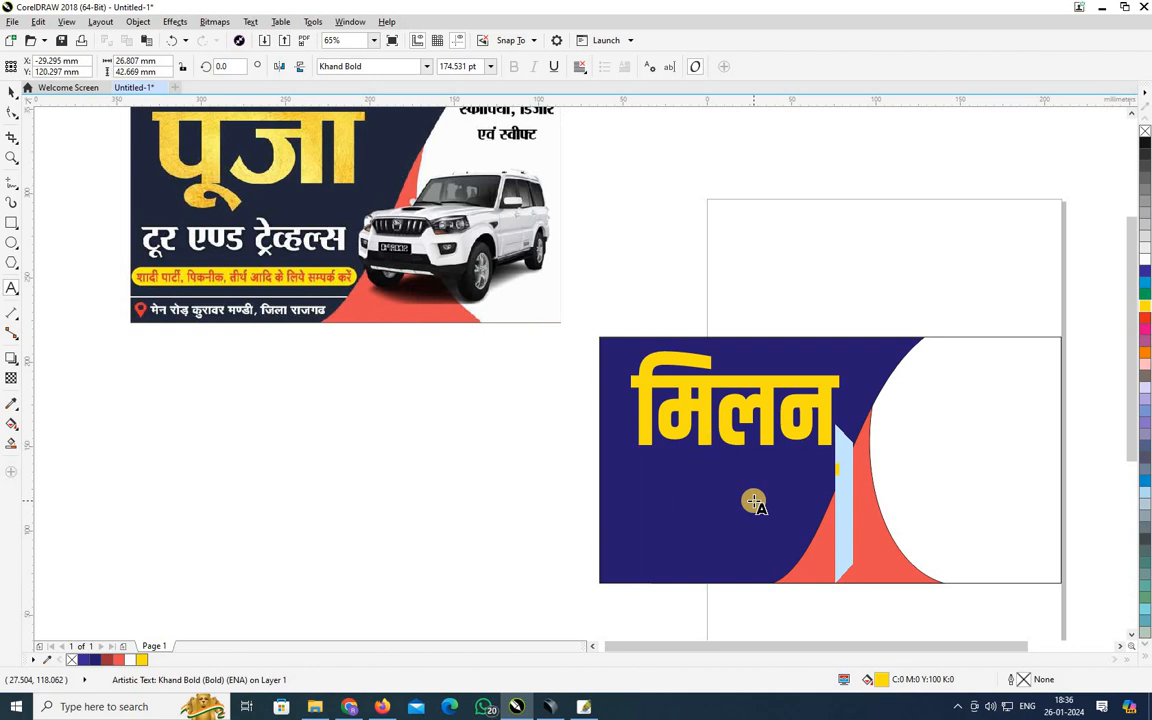
{"action": "type", "text": "t"}
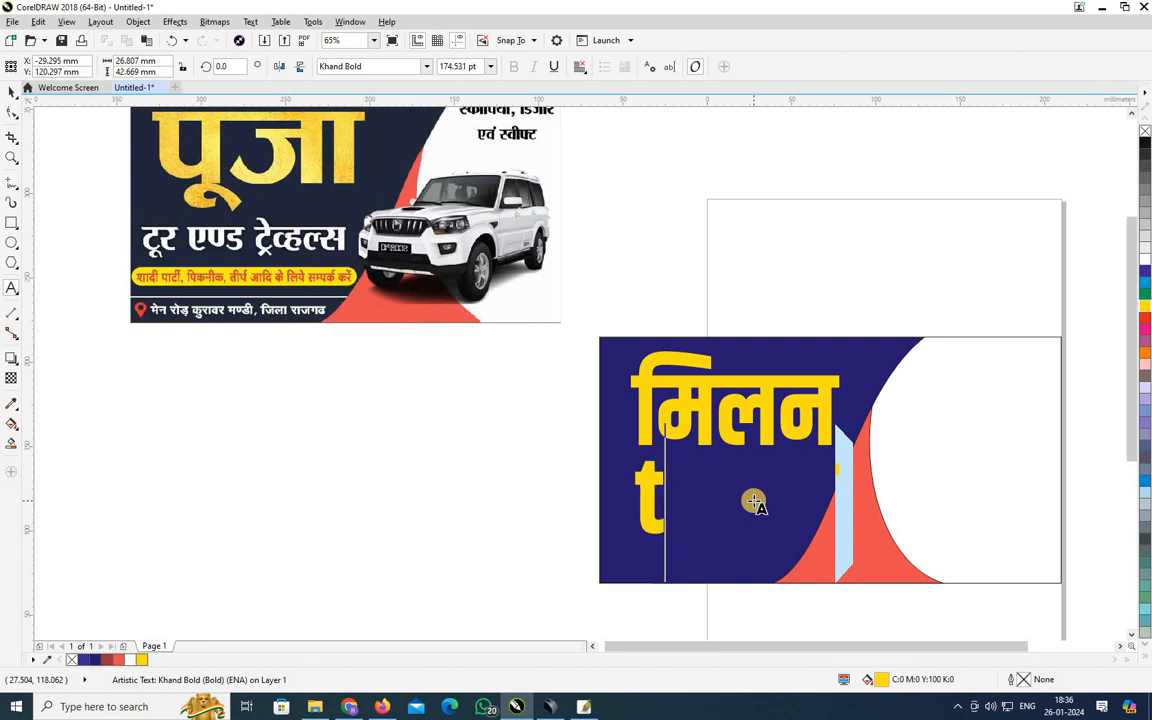
{"action": "key", "text": "BackSpace"}
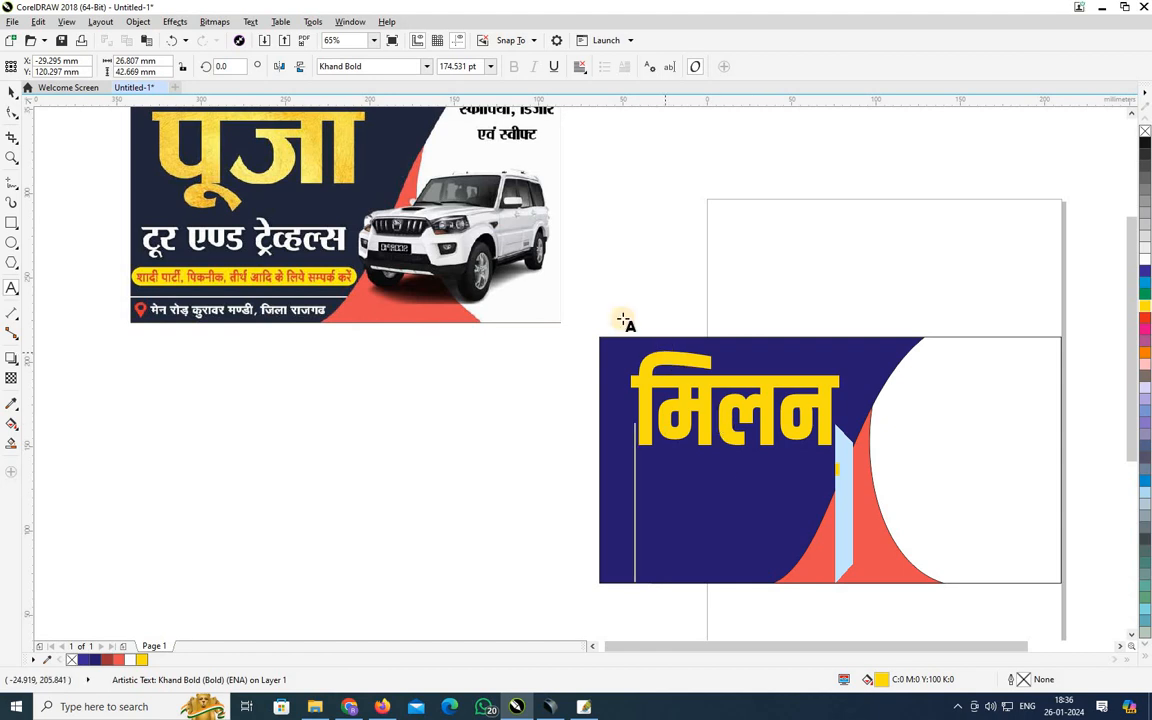
Set the second line in RAJ SAYLEE and type ट्रेवल्स, deleting a stray glyph.
{"action": "left_click", "coordinate": [426, 66]}
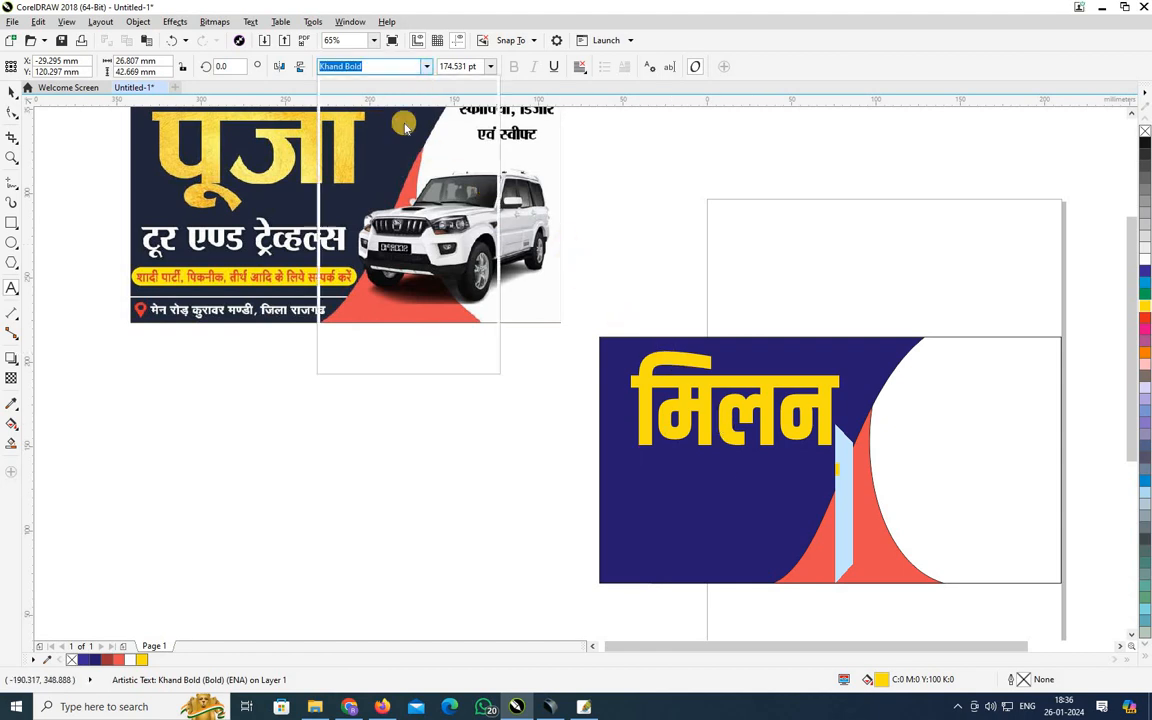
{"action": "type", "text": "raj"}
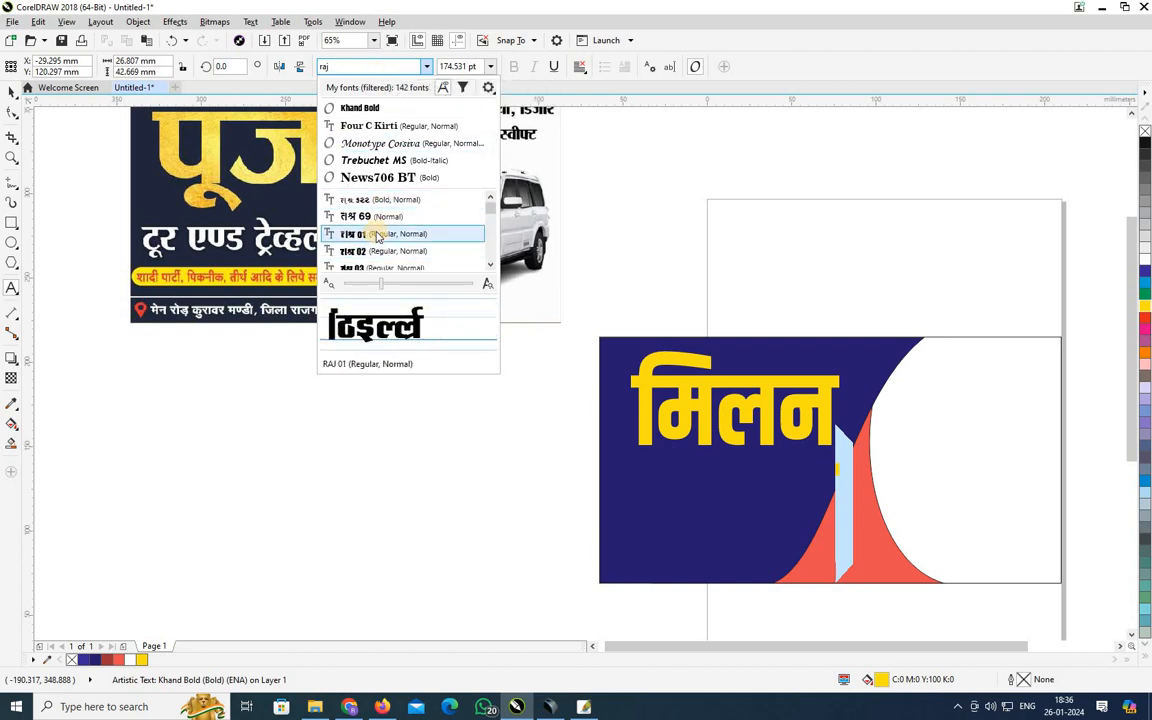
{"action": "scroll", "coordinate": [377, 238], "scroll_direction": "down", "scroll_amount": 3}
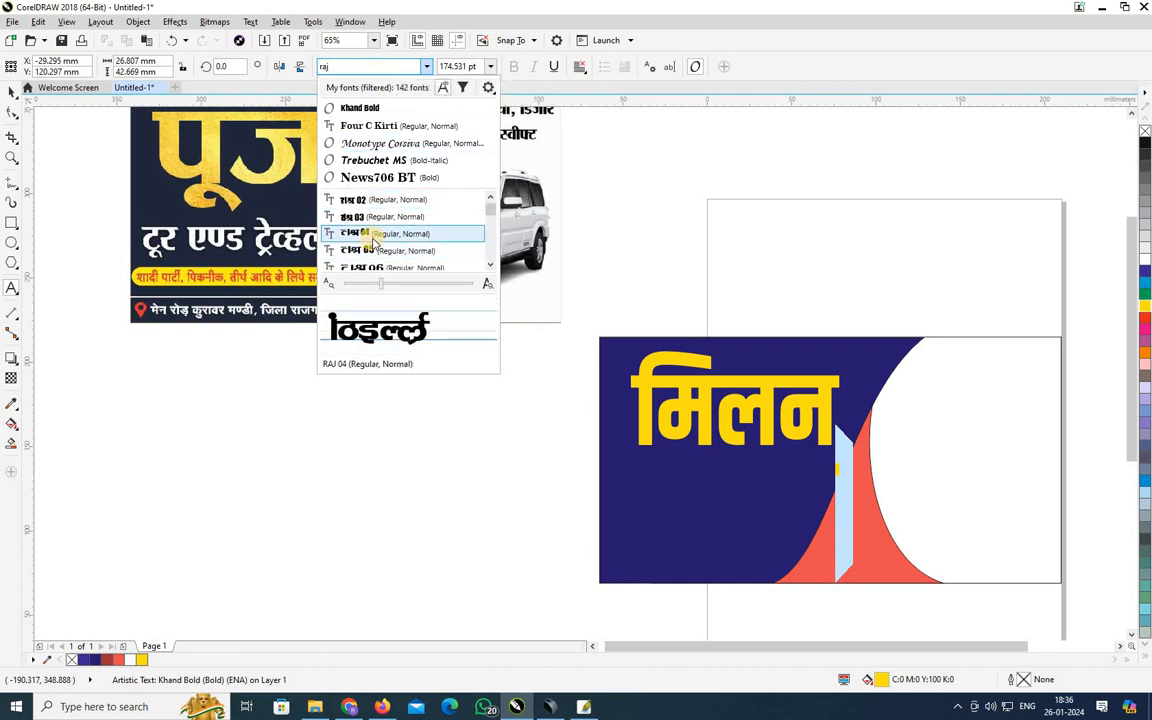
{"action": "scroll", "coordinate": [373, 233], "scroll_direction": "down", "scroll_amount": 3}
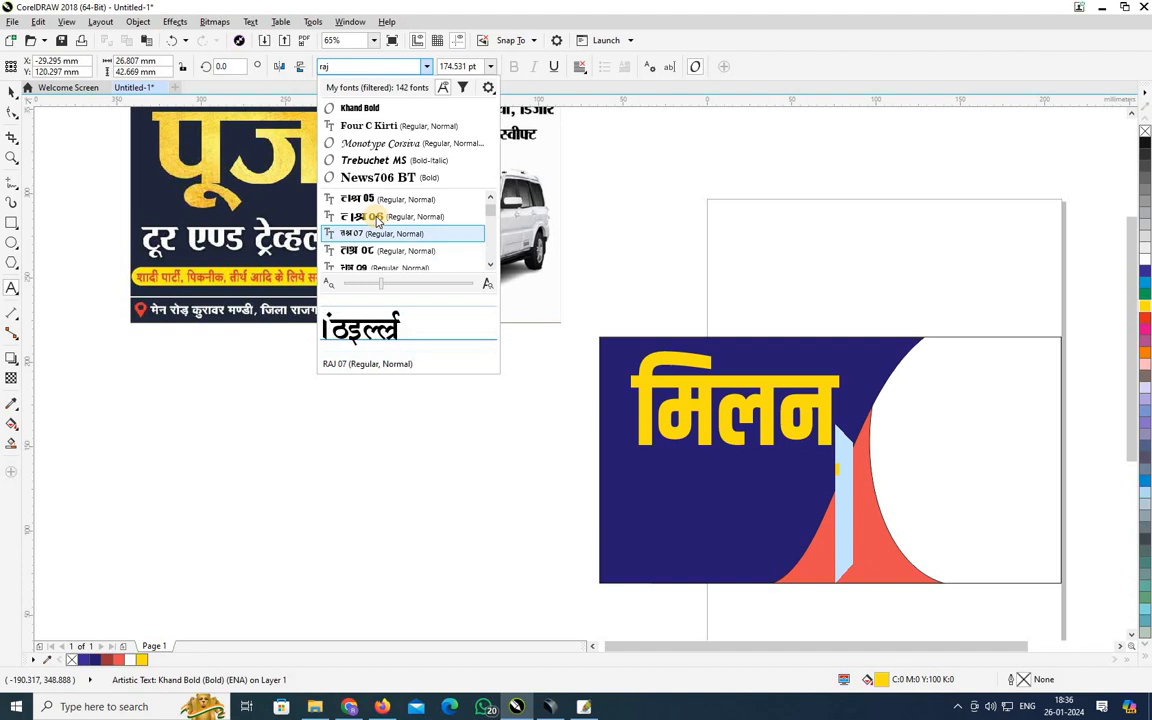
{"action": "left_click", "coordinate": [373, 268]}
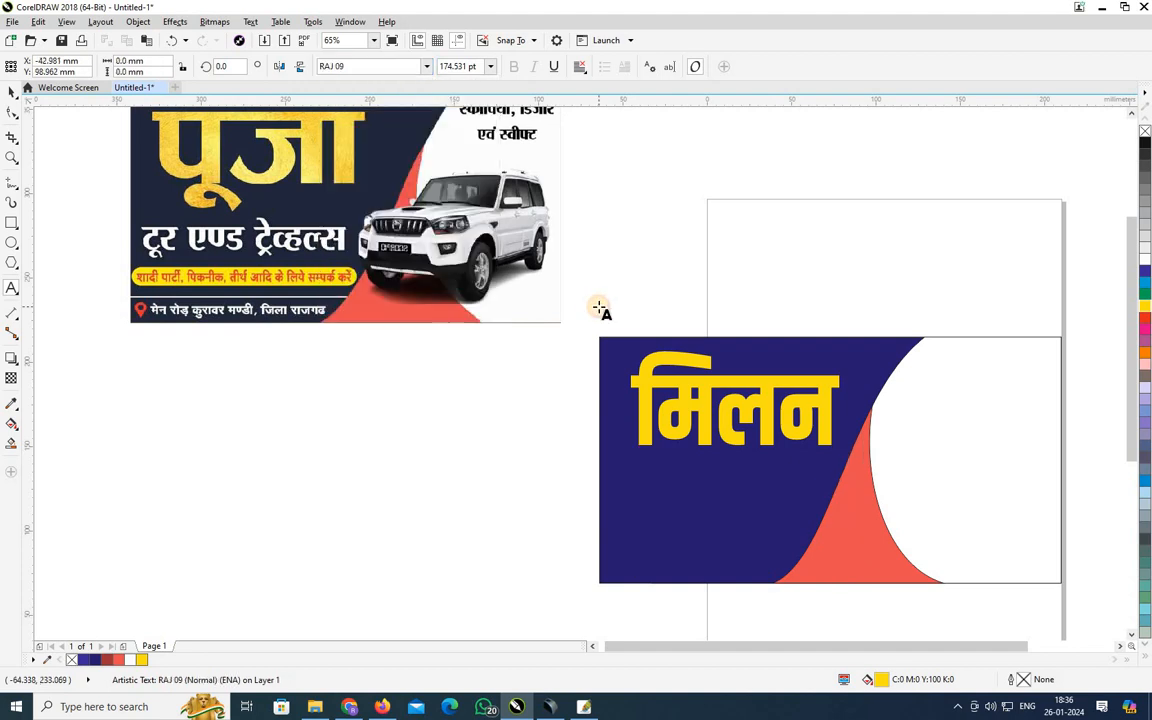
{"action": "type", "text": "Vs"}
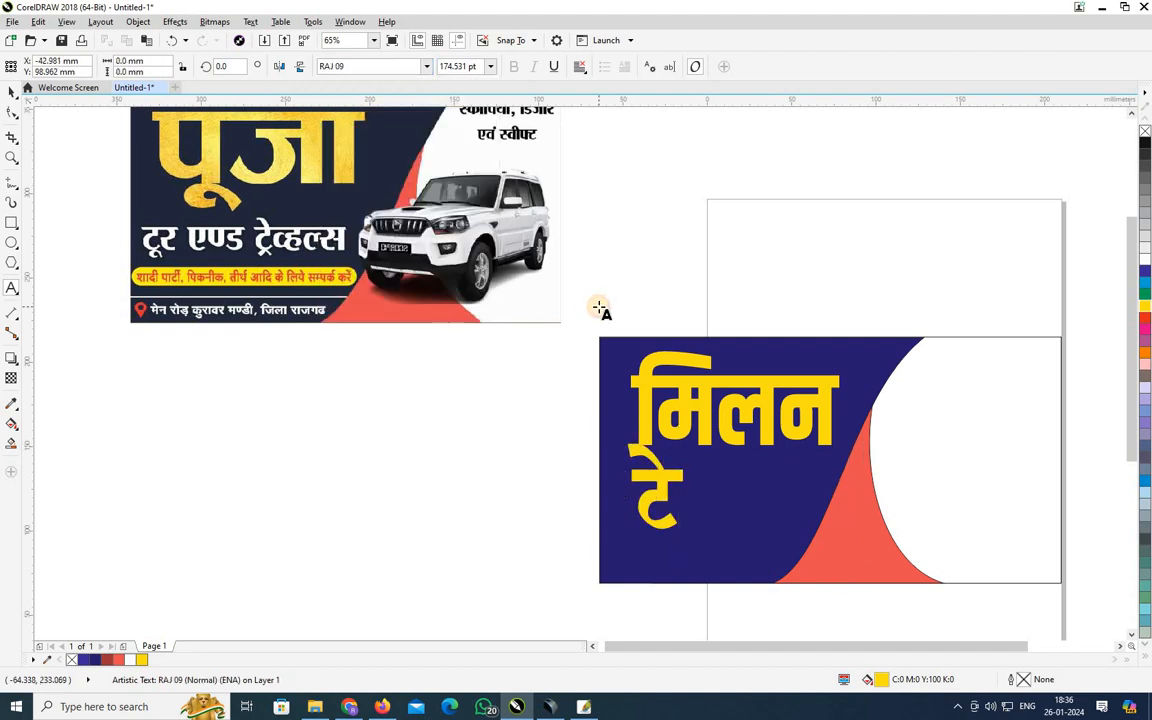
{"action": "type", "text": "z"}
{"action": "key", "text": "BackSpace"}
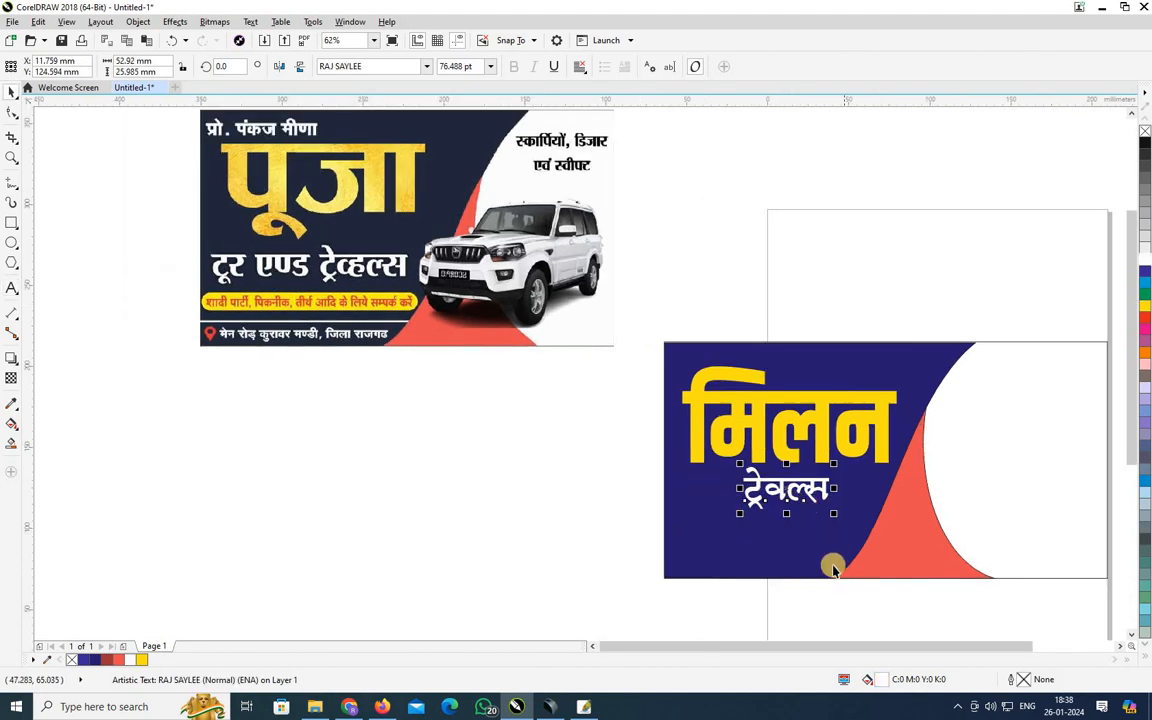
Bring the पूजा reference banner into view and move it beside the design.
{"action": "scroll", "coordinate": [715, 578], "scroll_direction": "up", "scroll_amount": 2}
{"action": "left_click", "coordinate": [347, 108]}
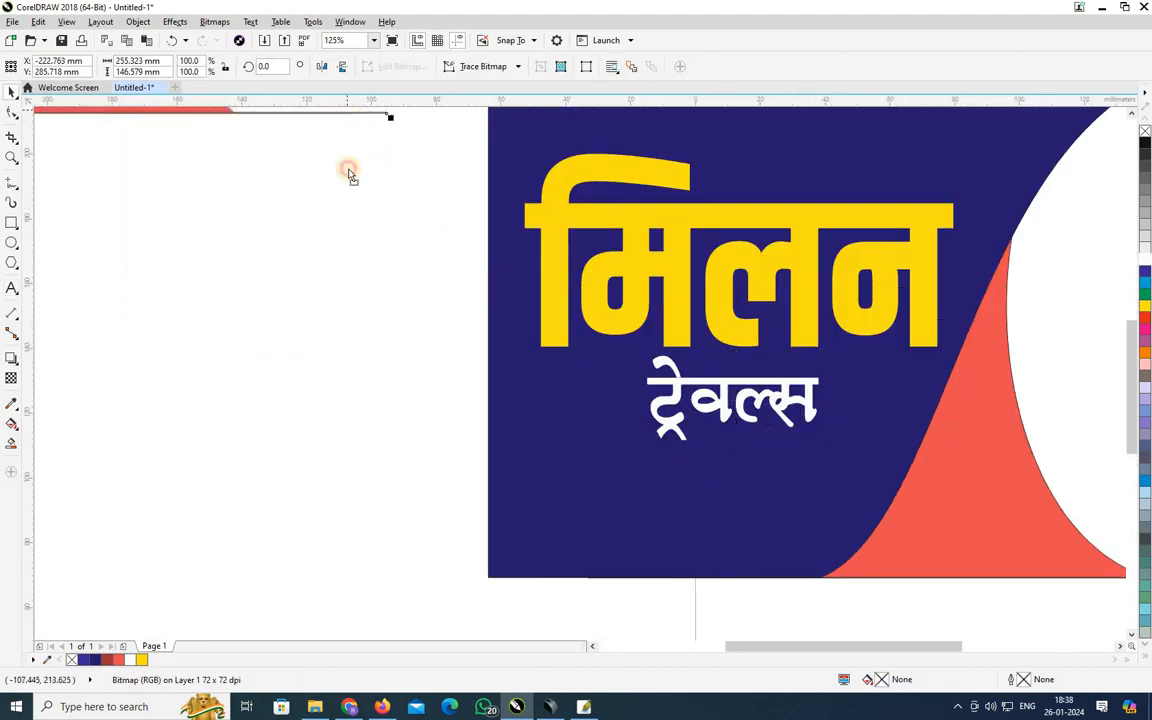
{"action": "left_click_drag", "start_coordinate": [349, 169], "coordinate": [411, 406]}
{"action": "left_click_drag", "start_coordinate": [283, 350], "coordinate": [400, 361]}
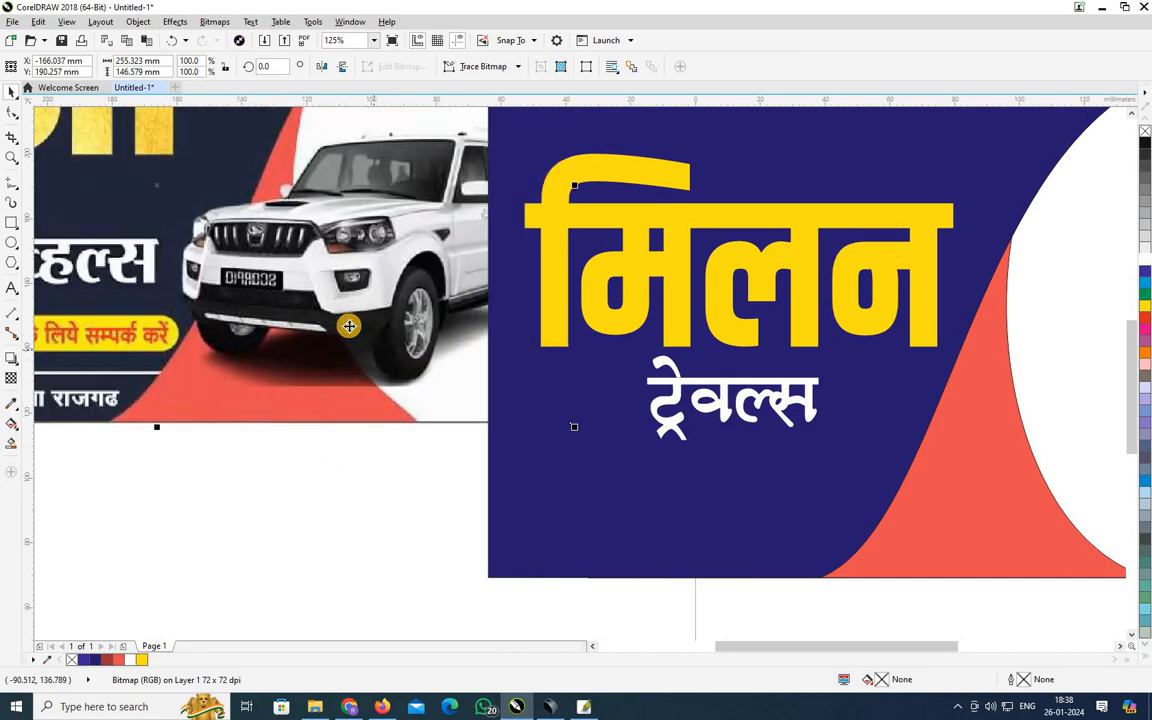
{"action": "left_click_drag", "start_coordinate": [349, 326], "coordinate": [467, 324]}
{"action": "left_click_drag", "start_coordinate": [400, 310], "coordinate": [569, 297]}
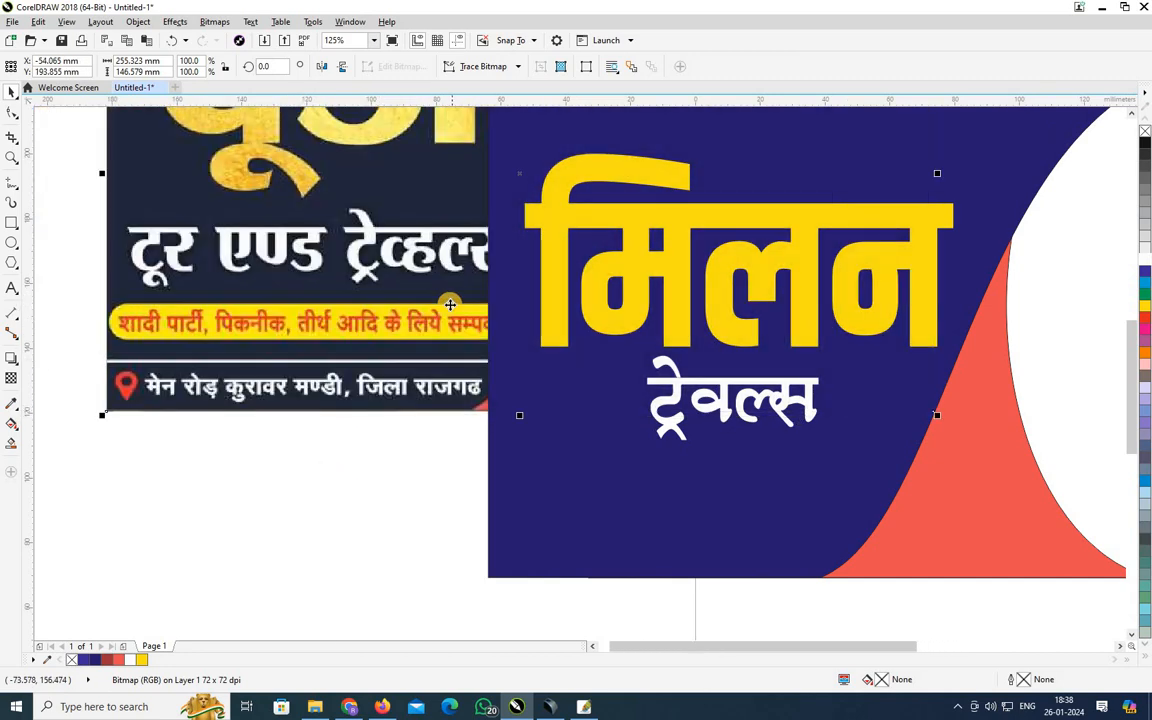
Draw a wide bar below ट्रेवल्स, round its corners about 3.175 mm and fill it yellow.
{"action": "left_click", "coordinate": [9, 223]}
{"action": "left_click_drag", "start_coordinate": [502, 431], "coordinate": [904, 481]}
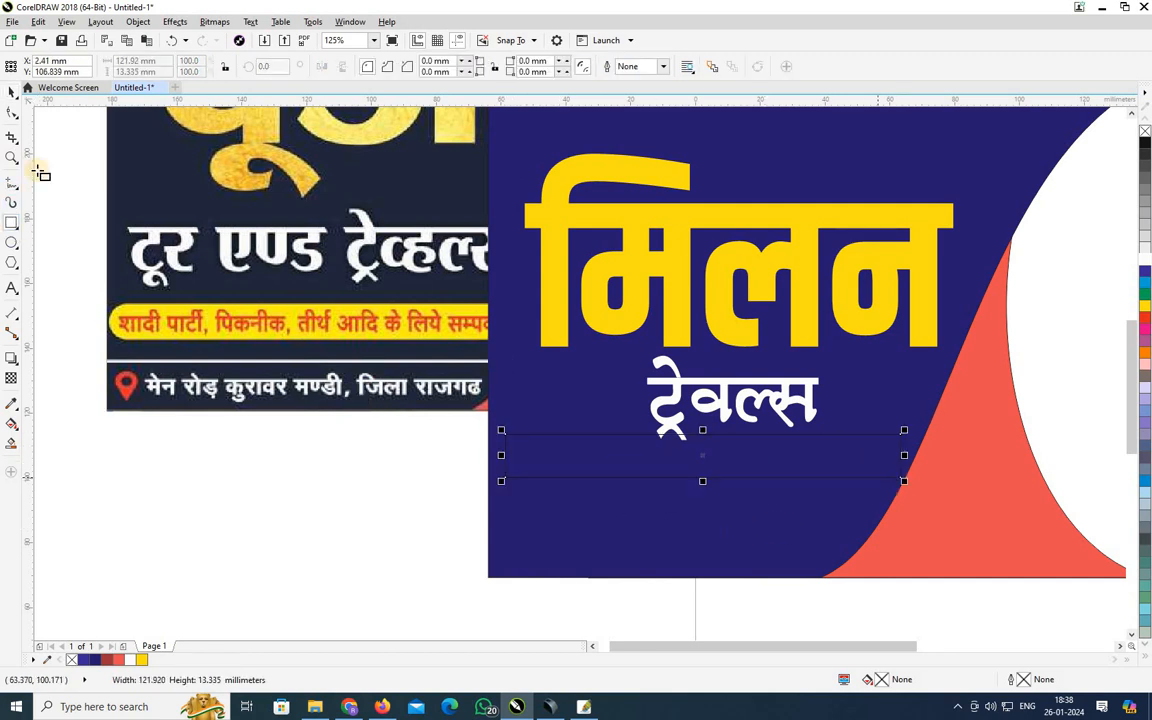
{"action": "left_click", "coordinate": [12, 112]}
{"action": "left_click_drag", "start_coordinate": [511, 446], "coordinate": [516, 434]}
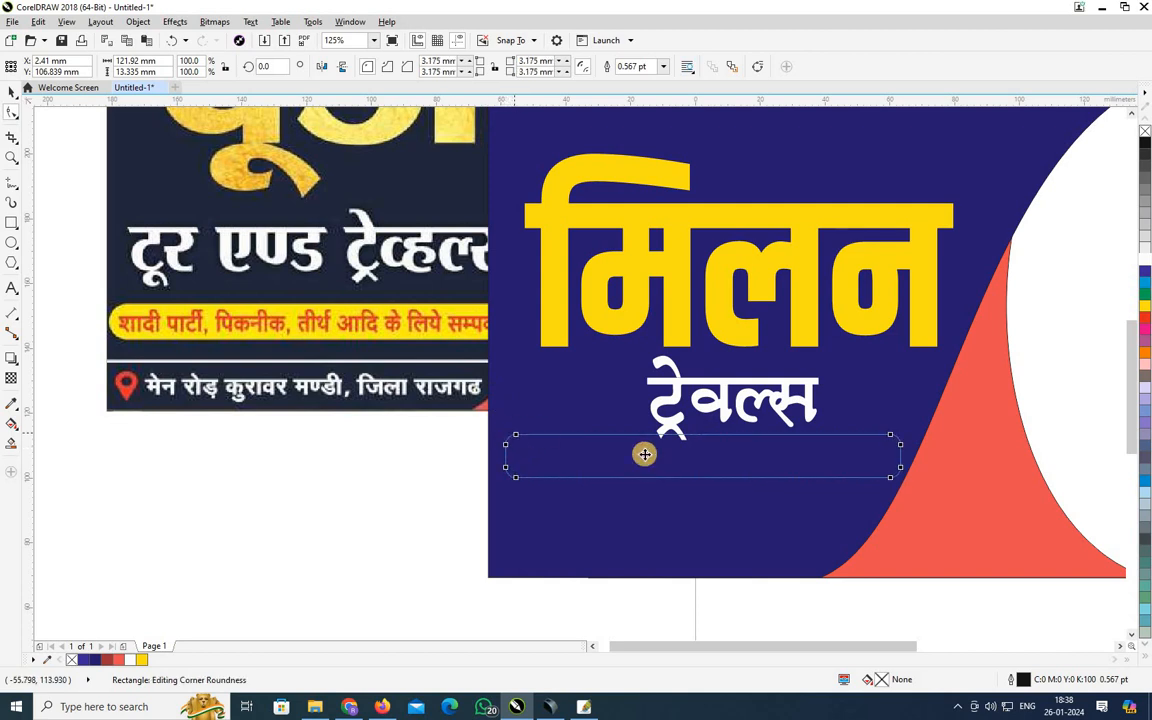
{"action": "key", "text": "space"}
{"action": "left_click", "coordinate": [1145, 306]}
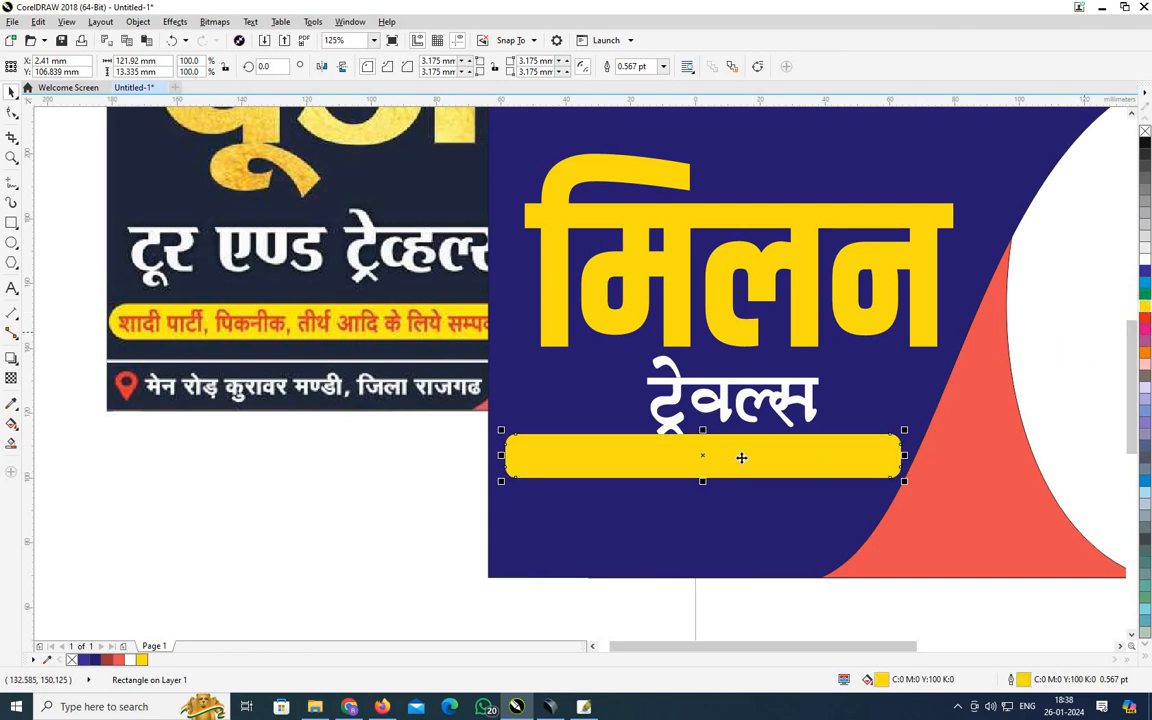
{"action": "left_click_drag", "start_coordinate": [745, 464], "coordinate": [736, 472]}
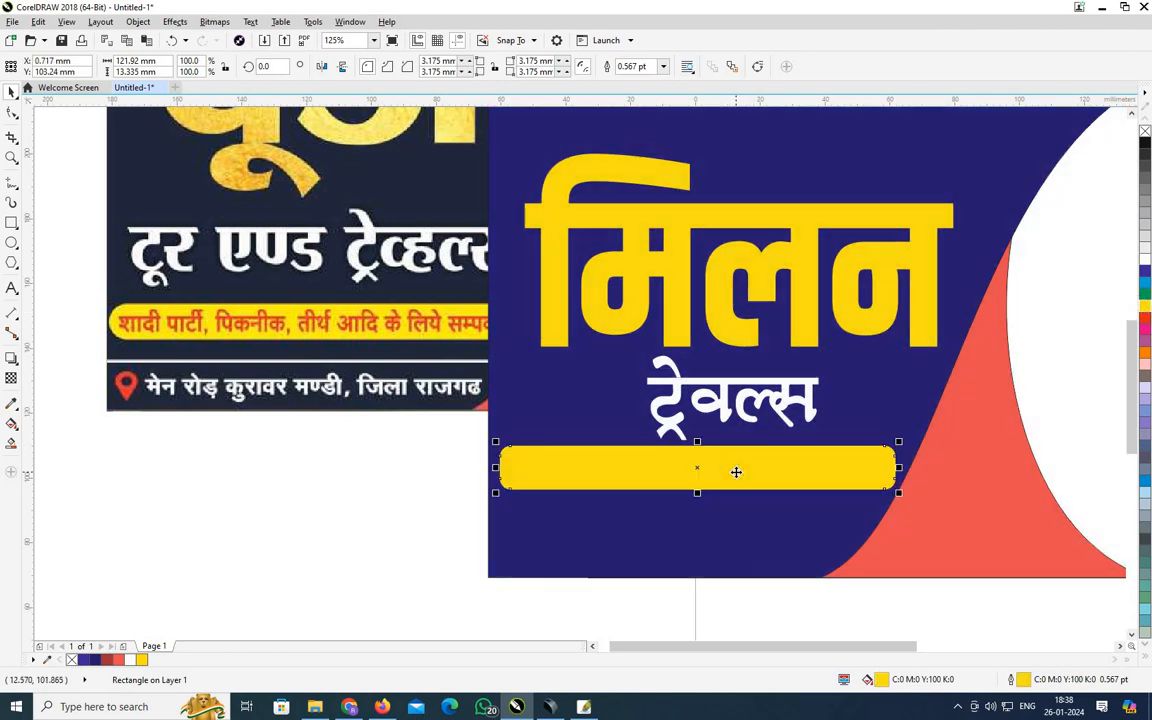
Leave a copy of the ट्रेवल्स text on the yellow bar and select the copied word.
{"action": "left_click", "coordinate": [658, 395]}
{"action": "left_click_drag", "start_coordinate": [658, 395], "coordinate": [660, 468]}
{"action": "right_click", "coordinate": [660, 465]}
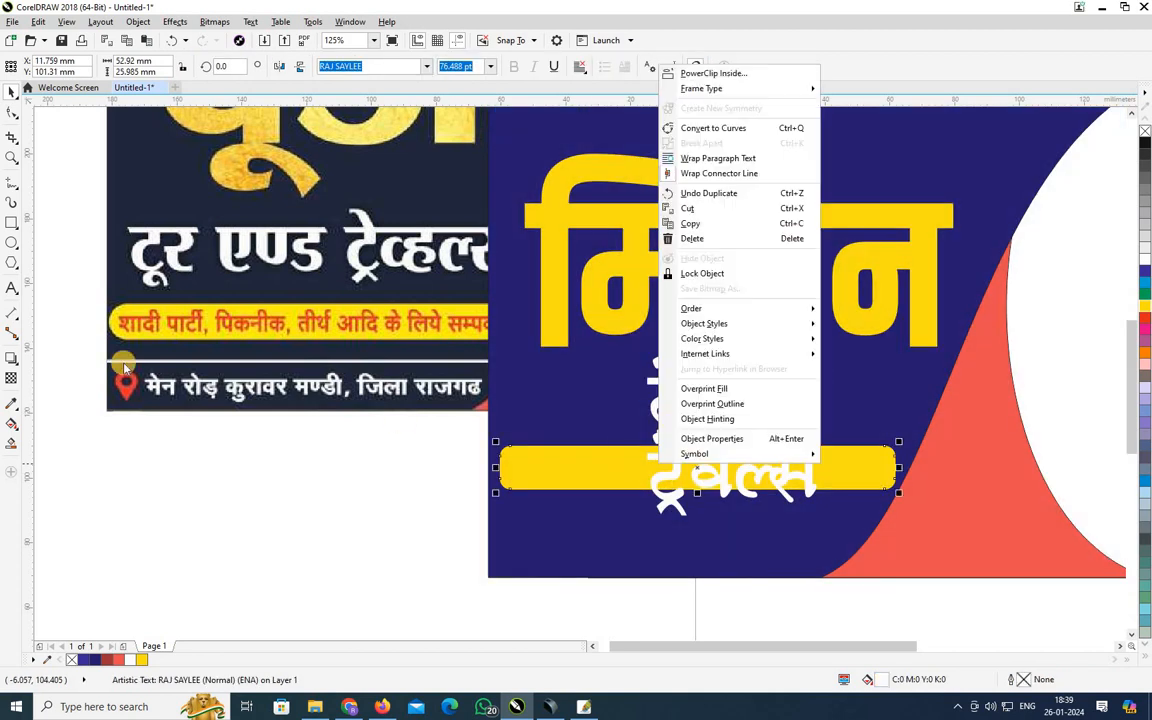
{"action": "left_click", "coordinate": [12, 287]}
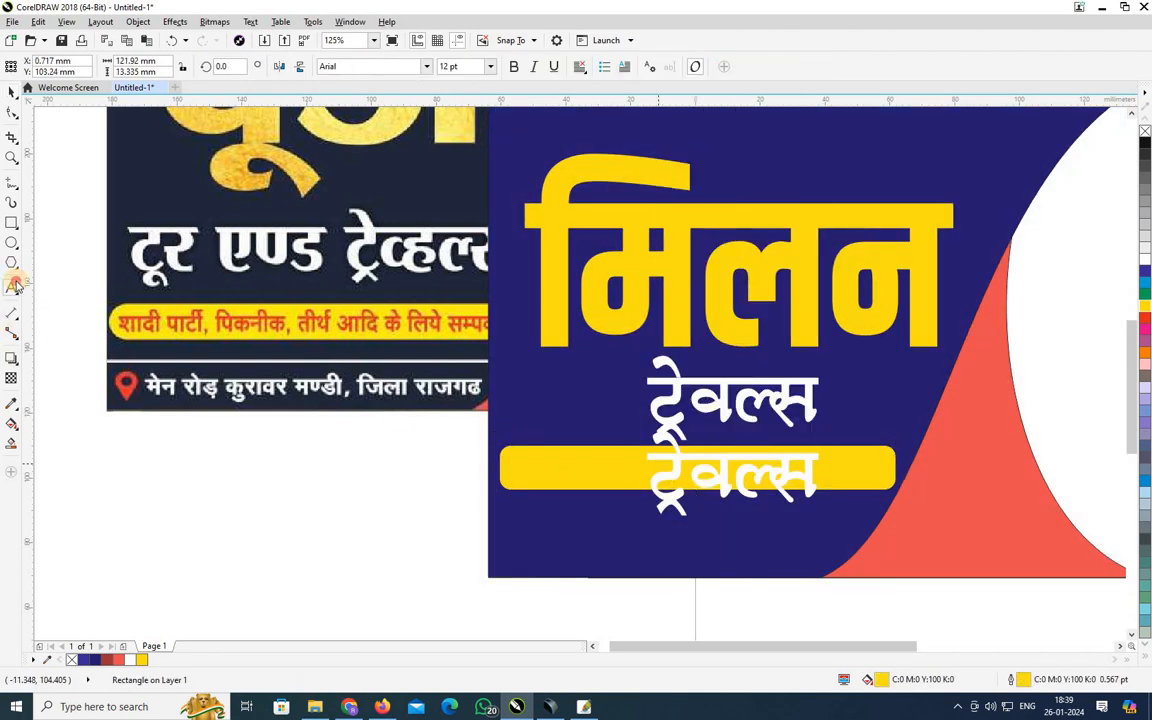
{"action": "double_click", "coordinate": [704, 474]}
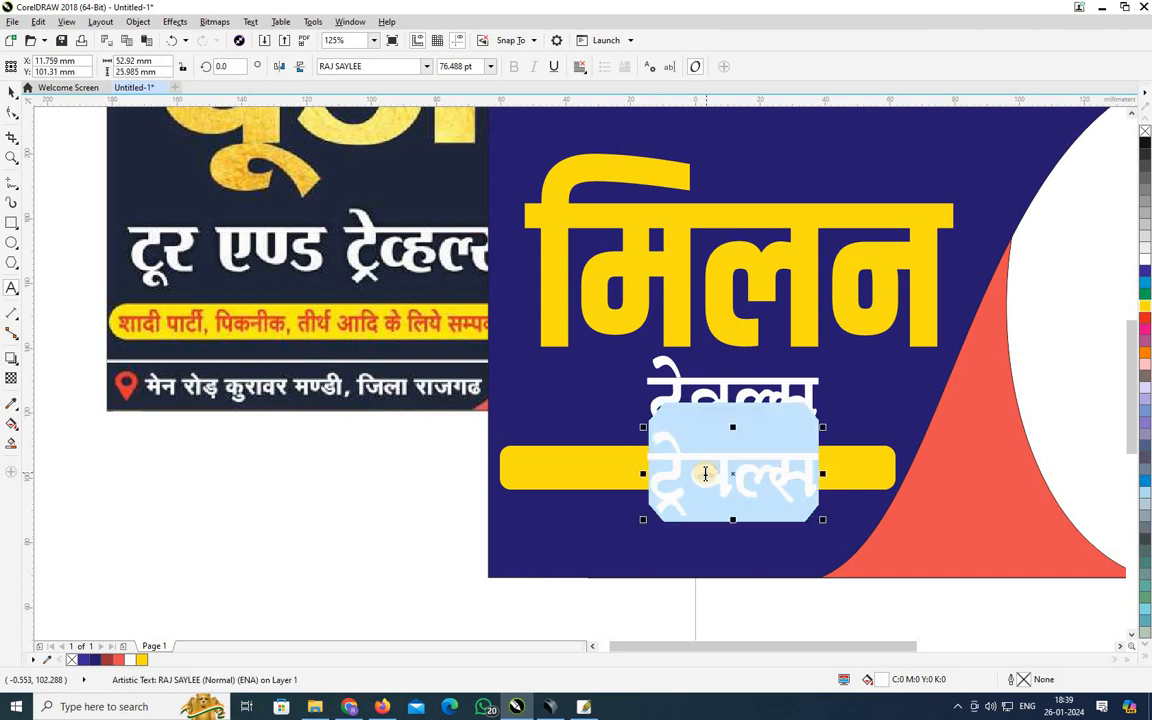
Retype the copied word in Hindi as 'शादी', correcting the mistyped characters.
{"action": "key", "text": "alt+shift"}
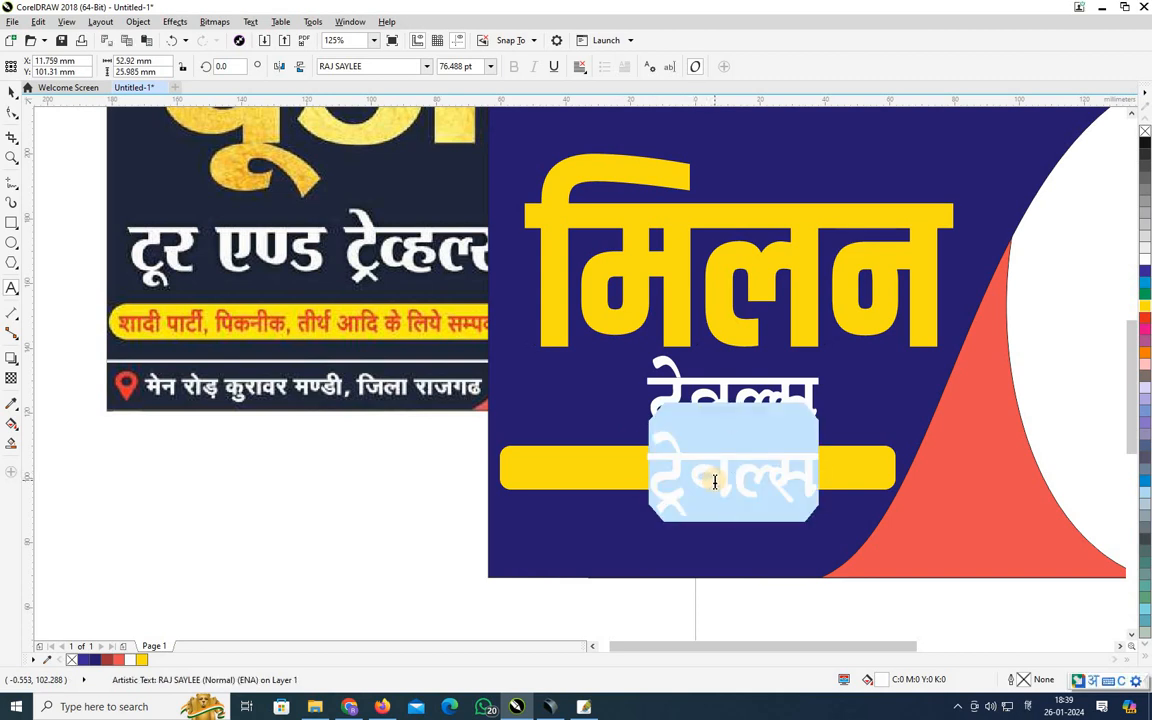
{"action": "type", "text": "k"}
{"action": "key", "text": "alt+shift"}
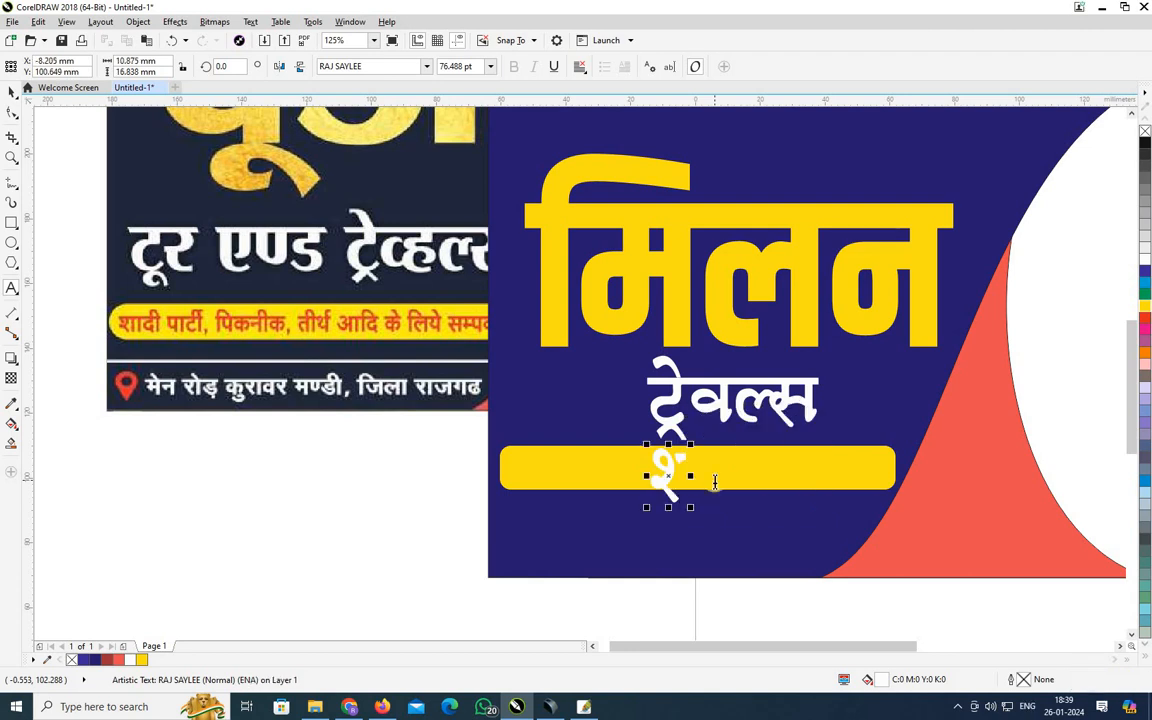
{"action": "key", "text": "BackSpace"}
{"action": "type", "text": "\"k"}
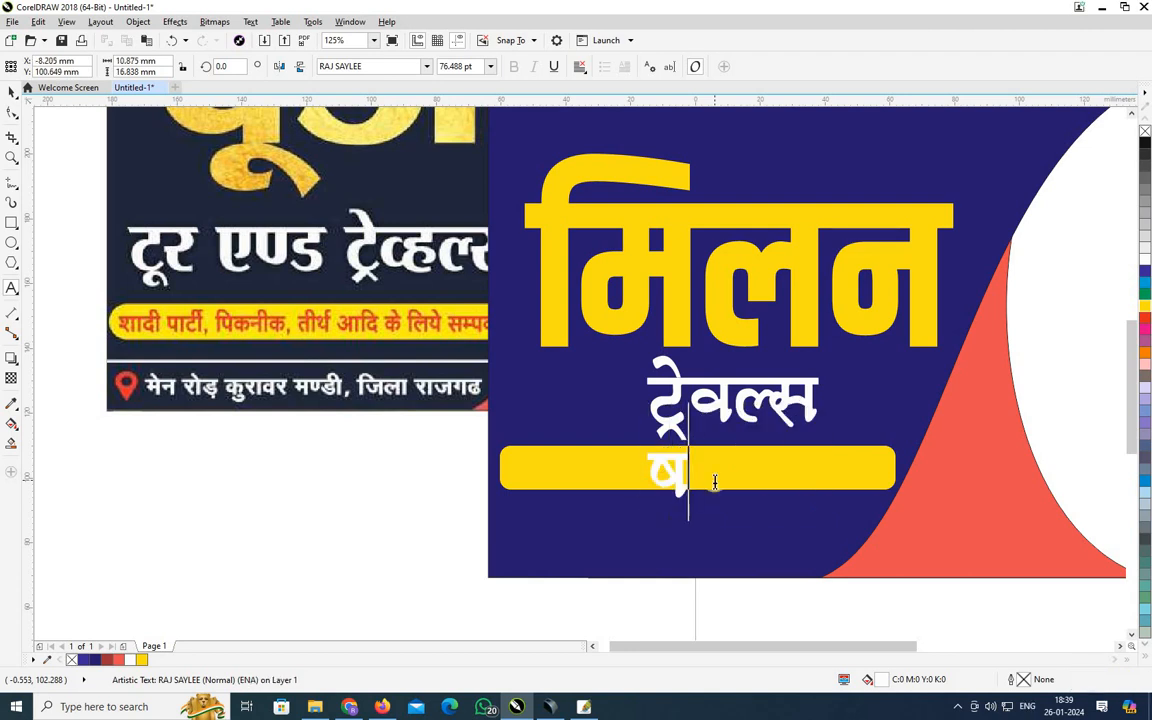
{"action": "key", "text": "BackSpace"}
{"action": "key", "text": "BackSpace"}
{"action": "type", "text": "'k"}
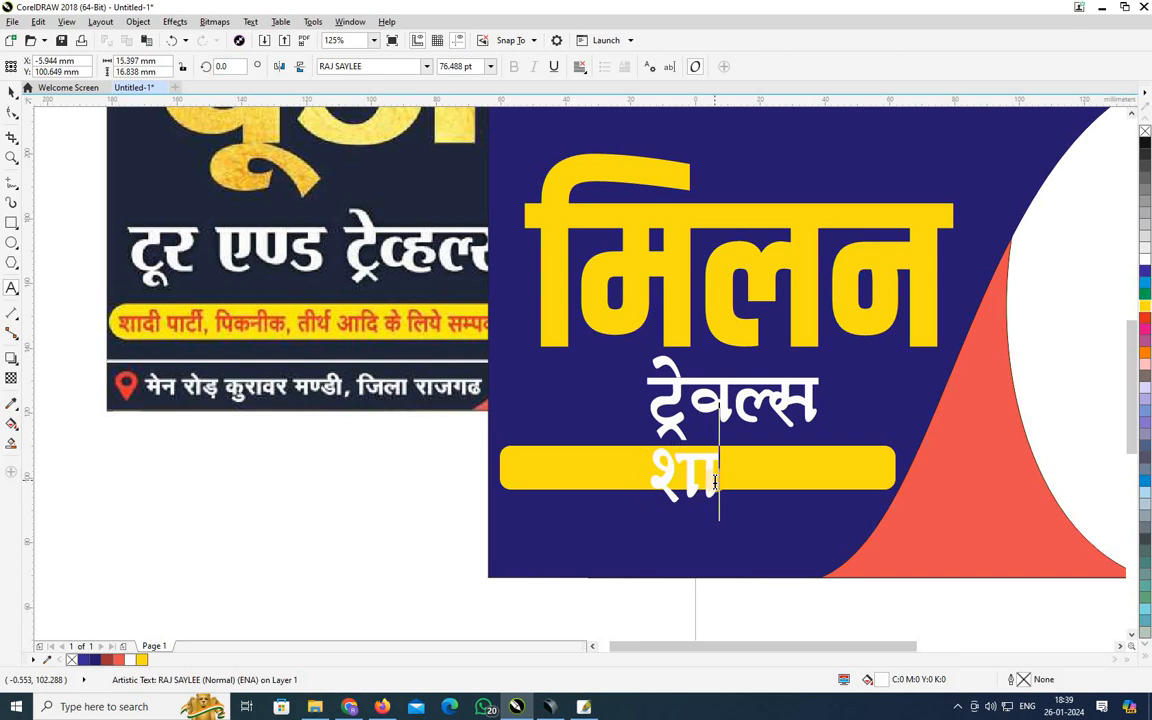
{"action": "type", "text": "h"}
{"action": "key", "text": "BackSpace"}
{"action": "type", "text": "knh"}
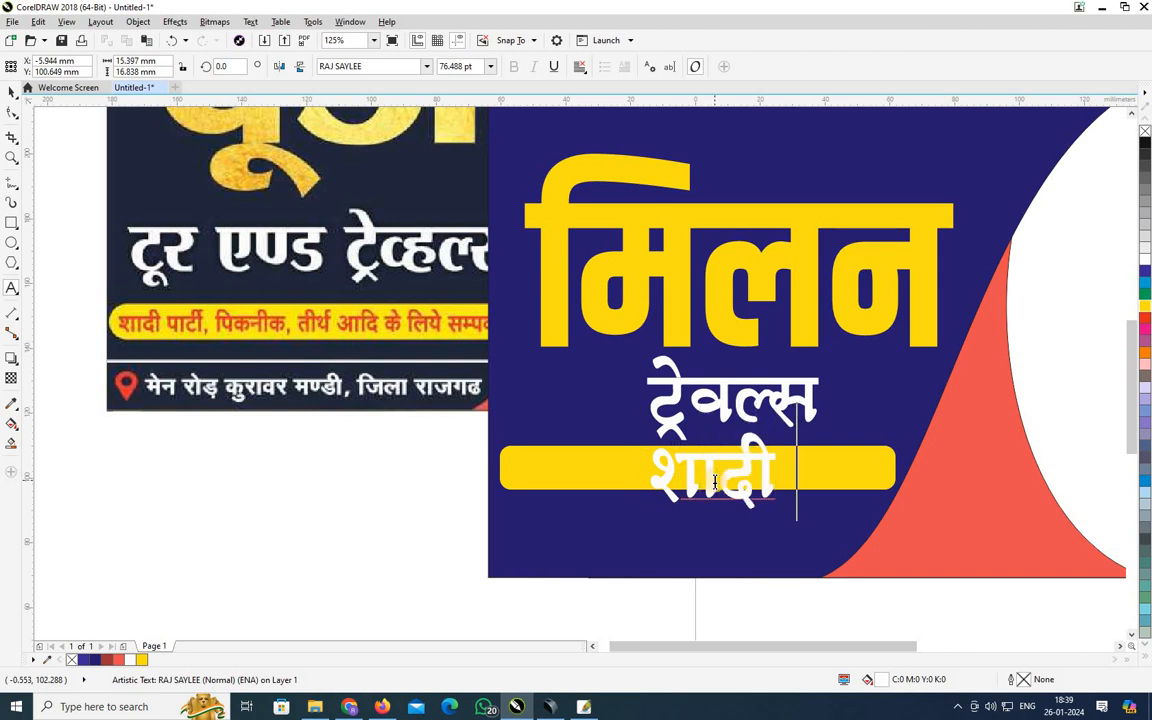
{"action": "key", "text": "BackSpace"}
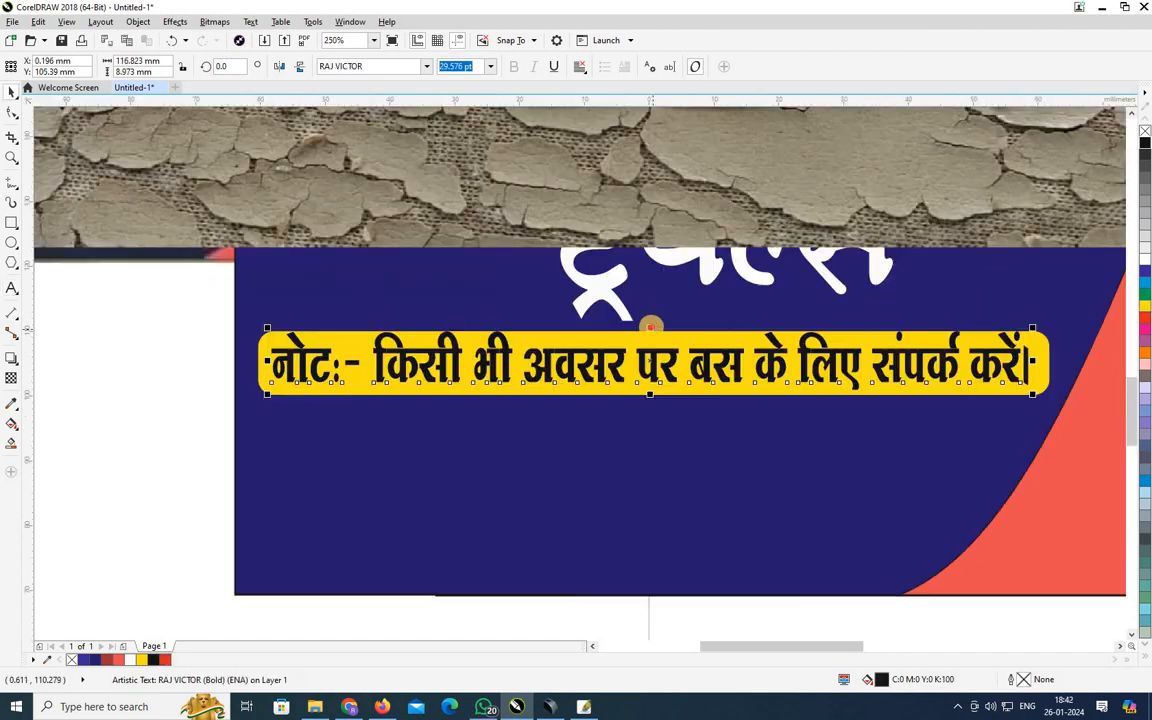
Copy the location-pin icon from star pad.cdr into the Untitled-1 banner document.
{"action": "left_click", "coordinate": [986, 365]}
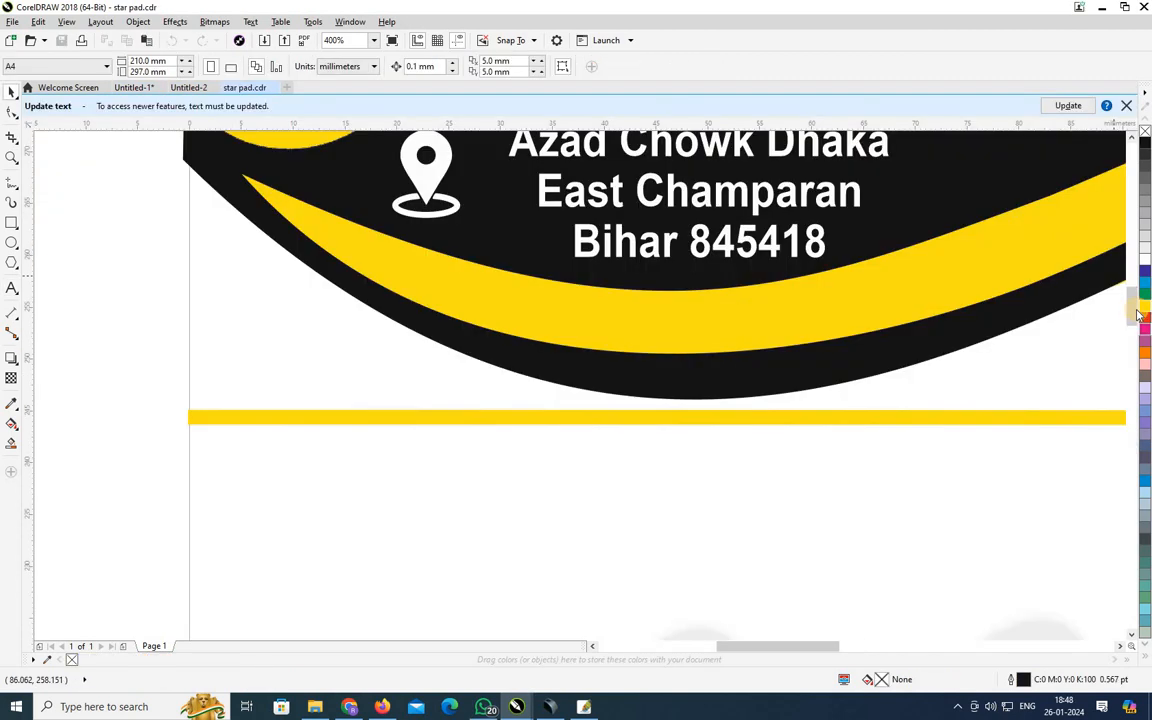
{"action": "scroll", "coordinate": [715, 265], "scroll_direction": "up", "scroll_amount": 3}
{"action": "left_click_drag", "start_coordinate": [129, 226], "coordinate": [476, 340]}
{"action": "left_click", "coordinate": [140, 120]}
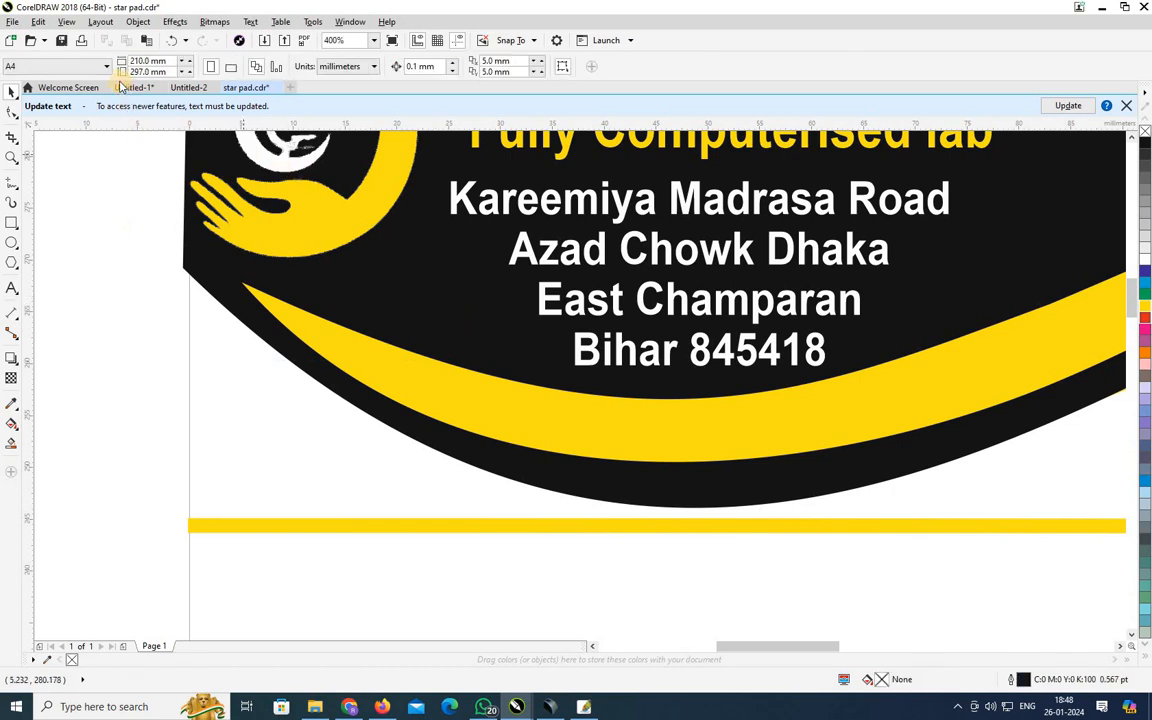
{"action": "left_click", "coordinate": [133, 87]}
{"action": "left_click", "coordinate": [355, 320]}
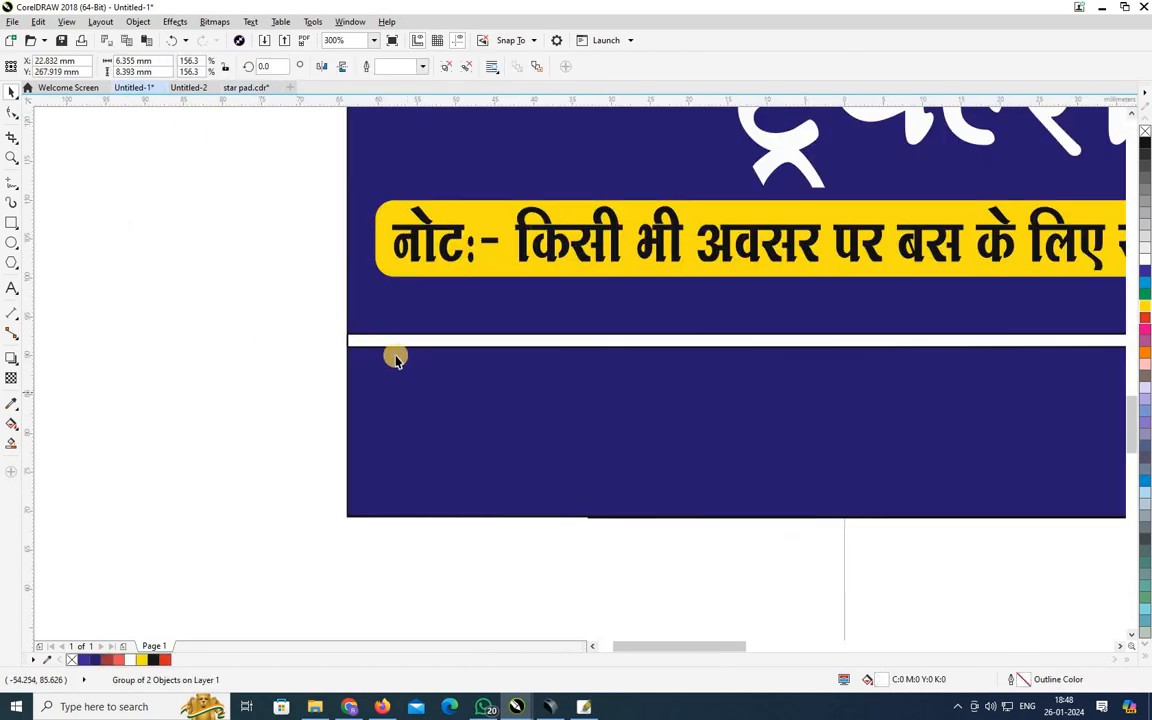
{"action": "scroll", "coordinate": [393, 355], "scroll_direction": "down", "scroll_amount": 4}
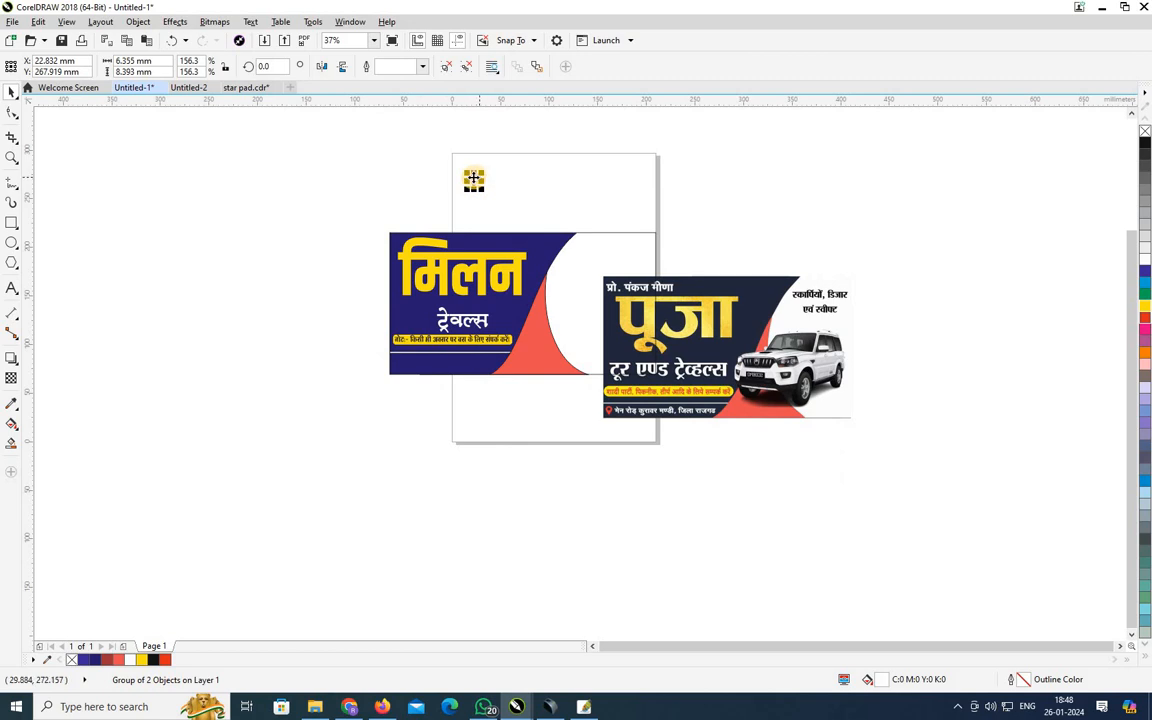
Place the white pin icon in the banner's lower-left bottom band and enlarge it.
{"action": "left_click_drag", "start_coordinate": [473, 180], "coordinate": [398, 368]}
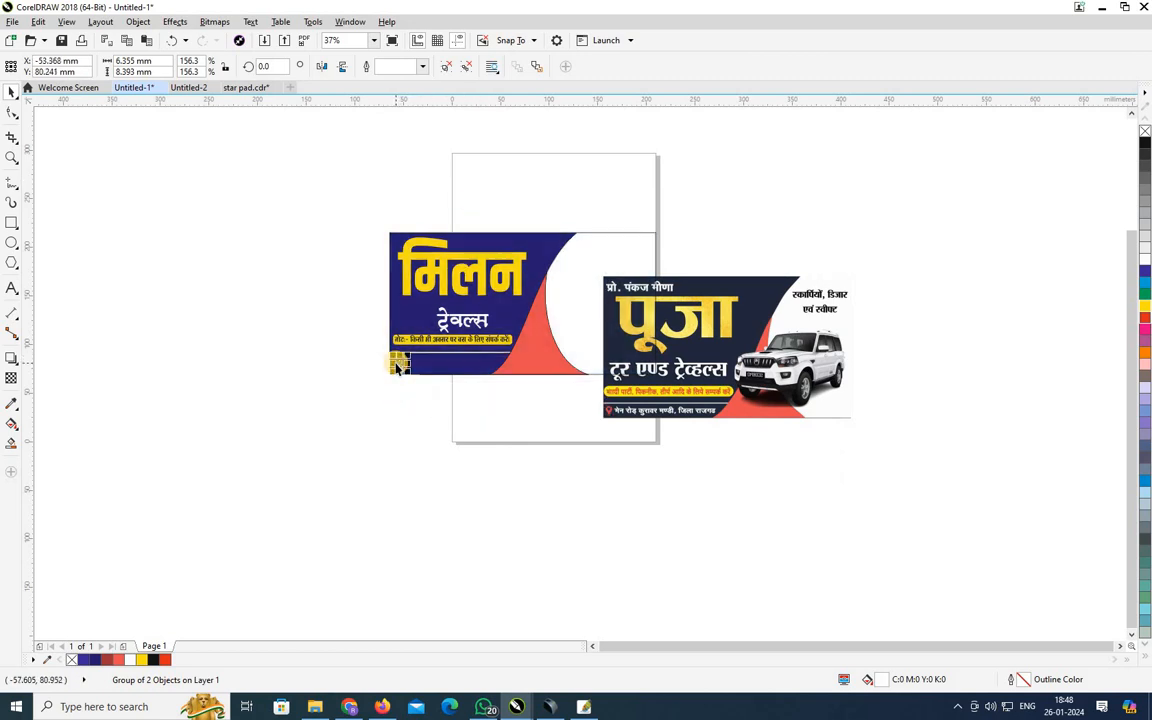
{"action": "scroll", "coordinate": [398, 368], "scroll_direction": "up", "scroll_amount": 5}
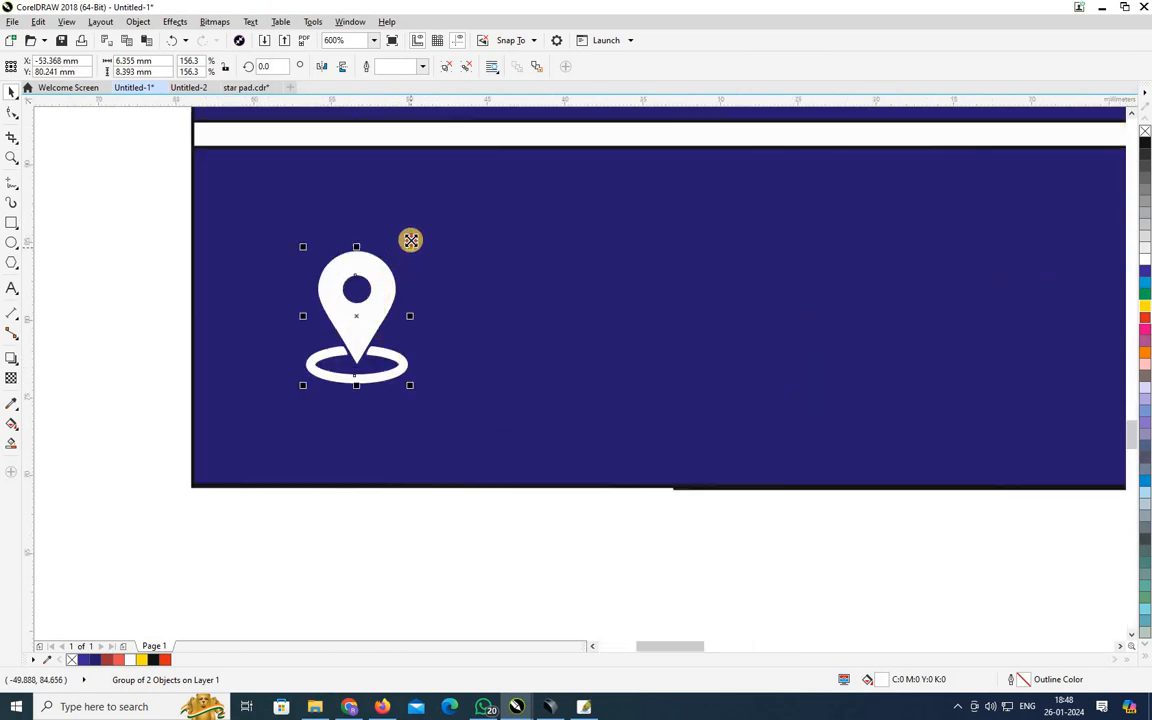
{"action": "left_click_drag", "start_coordinate": [410, 240], "coordinate": [457, 184]}
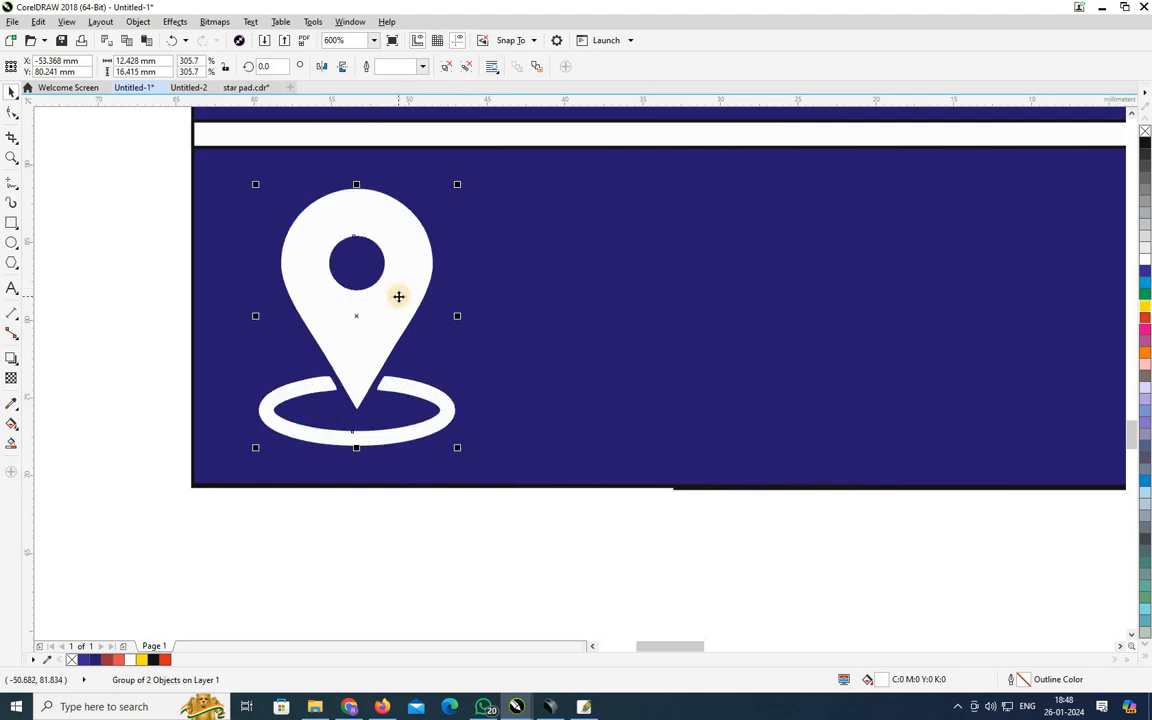
{"action": "left_click_drag", "start_coordinate": [394, 291], "coordinate": [356, 273]}
{"action": "left_click_drag", "start_coordinate": [414, 167], "coordinate": [430, 156]}
{"action": "scroll", "coordinate": [384, 258], "scroll_direction": "down", "scroll_amount": 1}
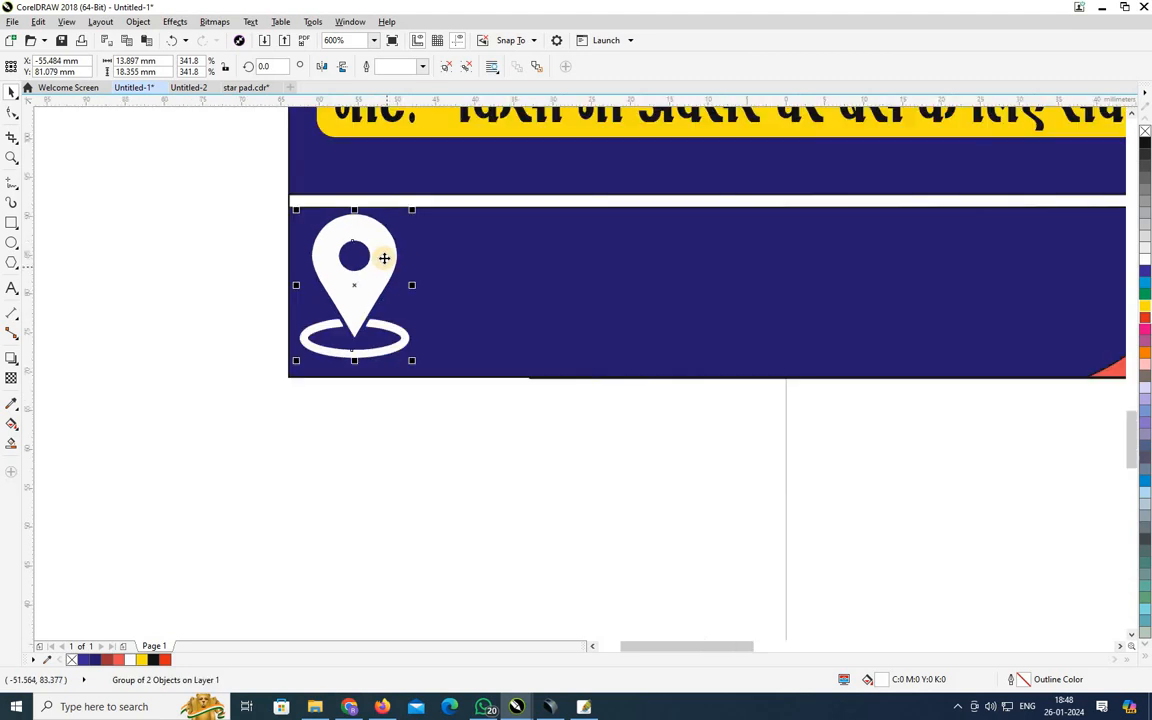
{"action": "key", "text": "F4"}
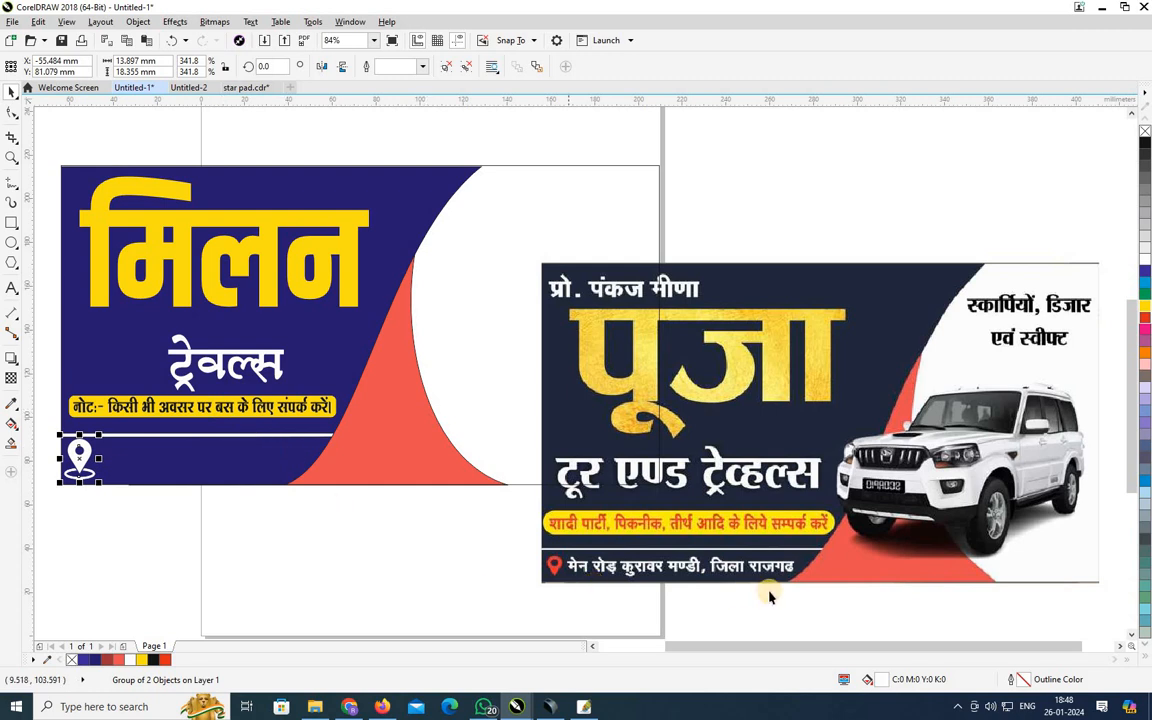
Move the note text down into the bottom band and start retyping it.
{"action": "left_click_drag", "start_coordinate": [777, 652], "coordinate": [712, 650]}
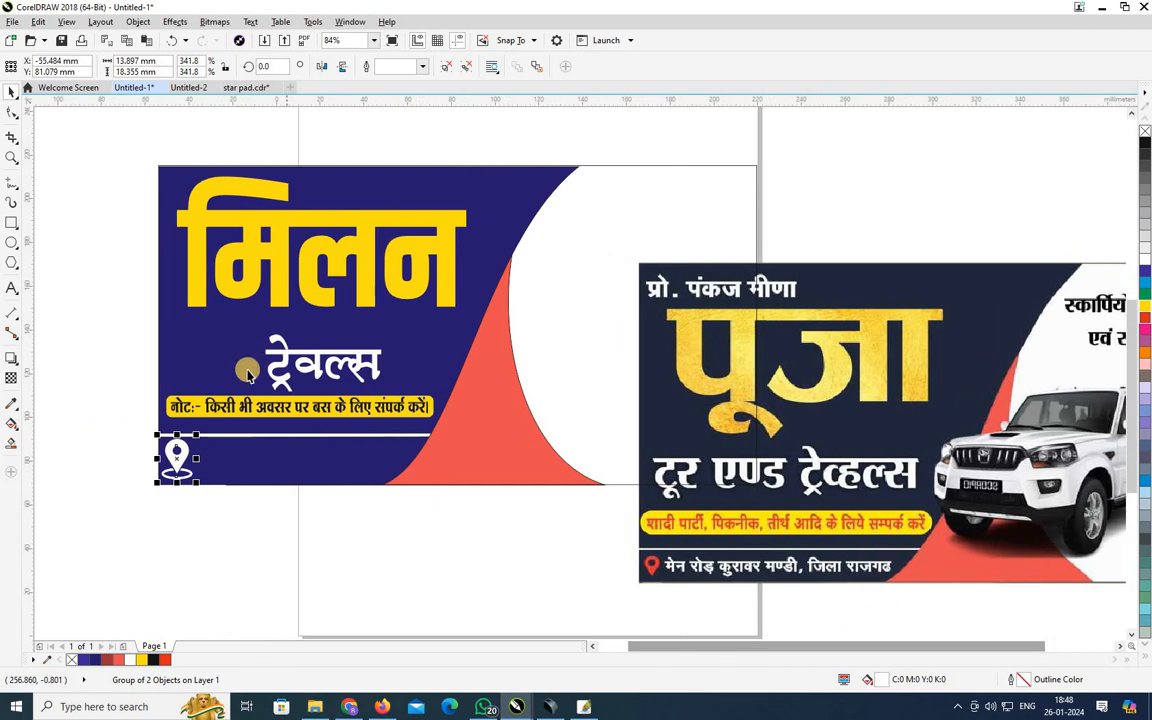
{"action": "left_click_drag", "start_coordinate": [283, 412], "coordinate": [301, 466]}
{"action": "left_click", "coordinate": [12, 288]}
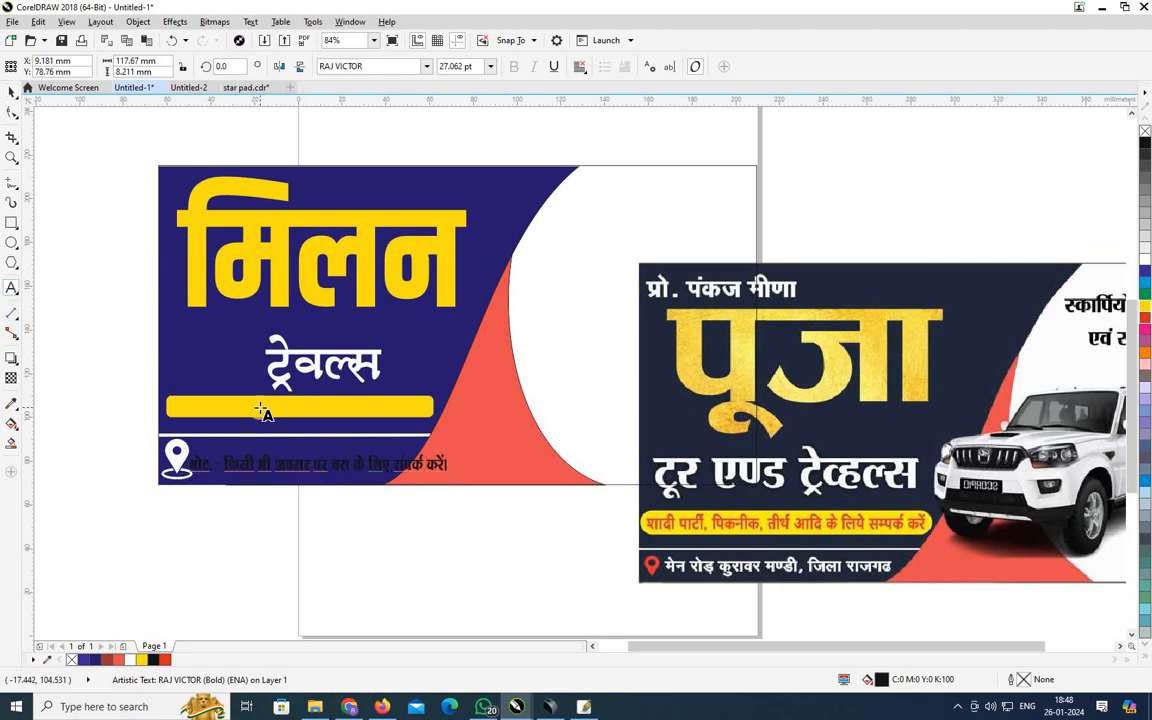
{"action": "key", "text": "ctrl+a"}
{"action": "type", "text": "म"}
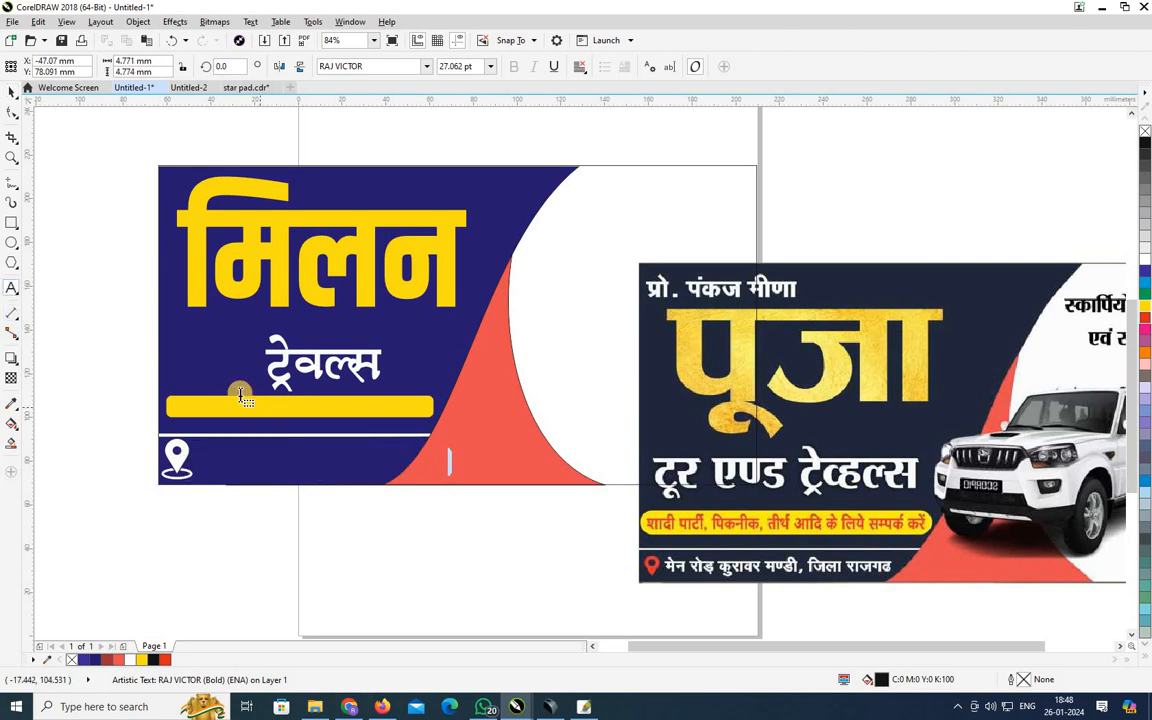
{"action": "scroll", "coordinate": [488, 309], "scroll_direction": "up", "scroll_amount": 2}
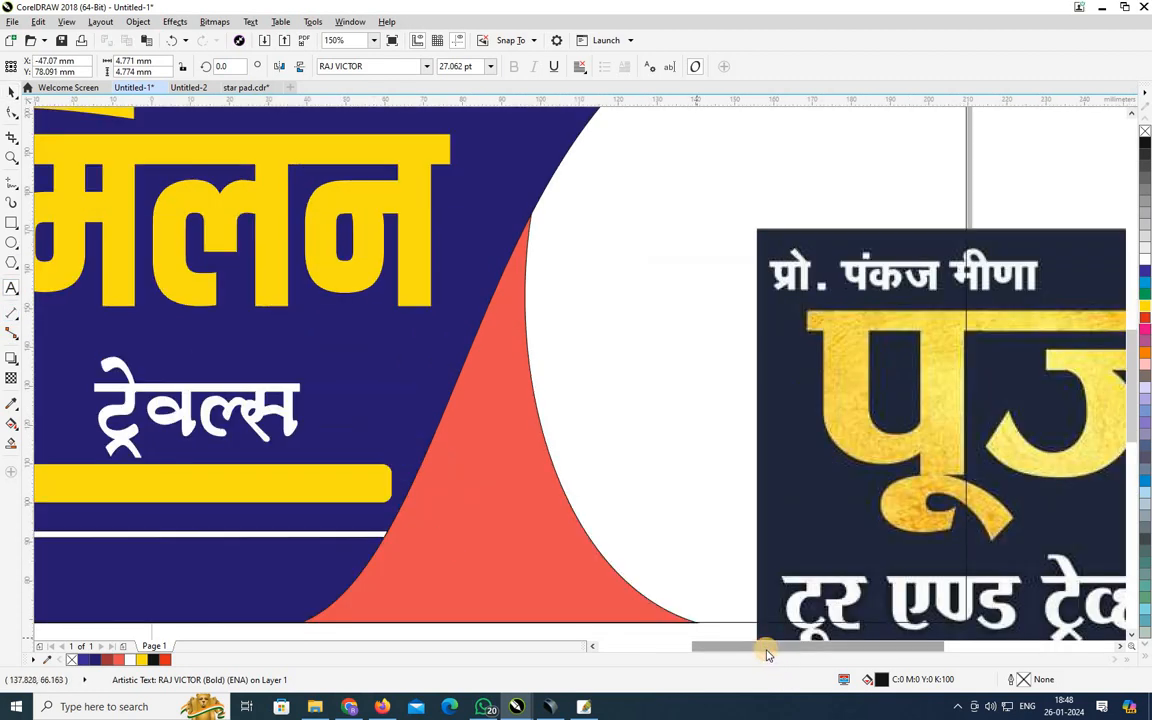
{"action": "left_click_drag", "start_coordinate": [766, 648], "coordinate": [723, 633]}
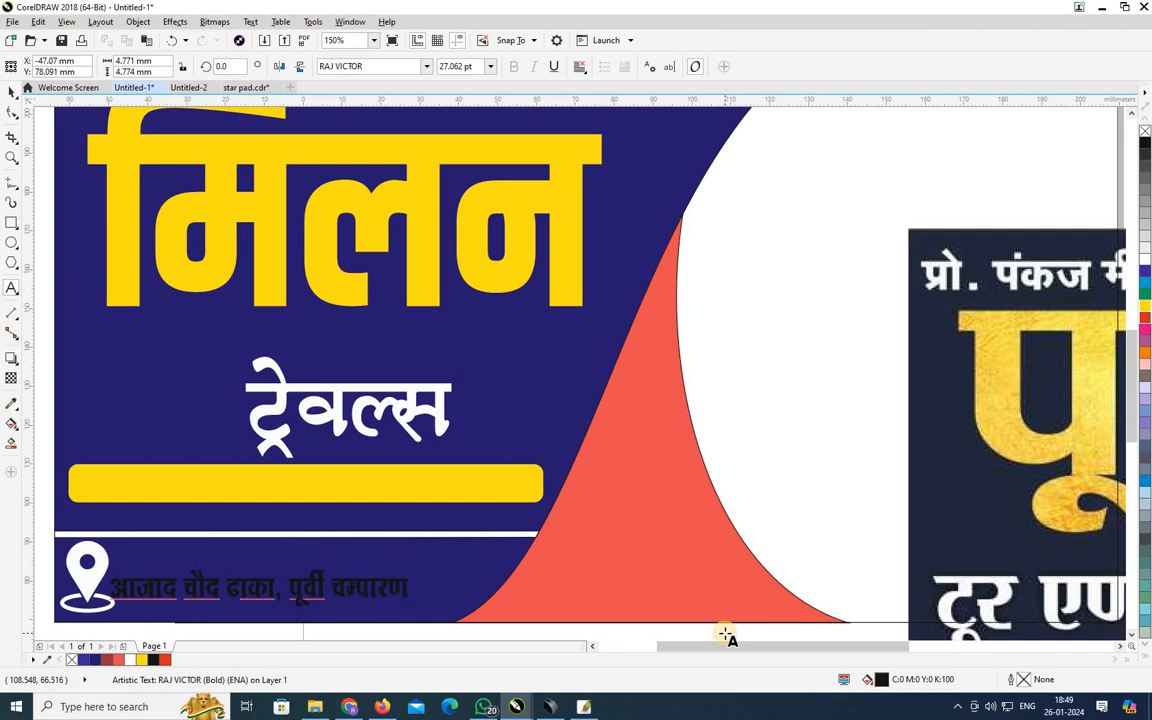
Move the address line up beside the pin and stretch it taller and wider, about 45.3 pt.
{"action": "left_click", "coordinate": [11, 91]}
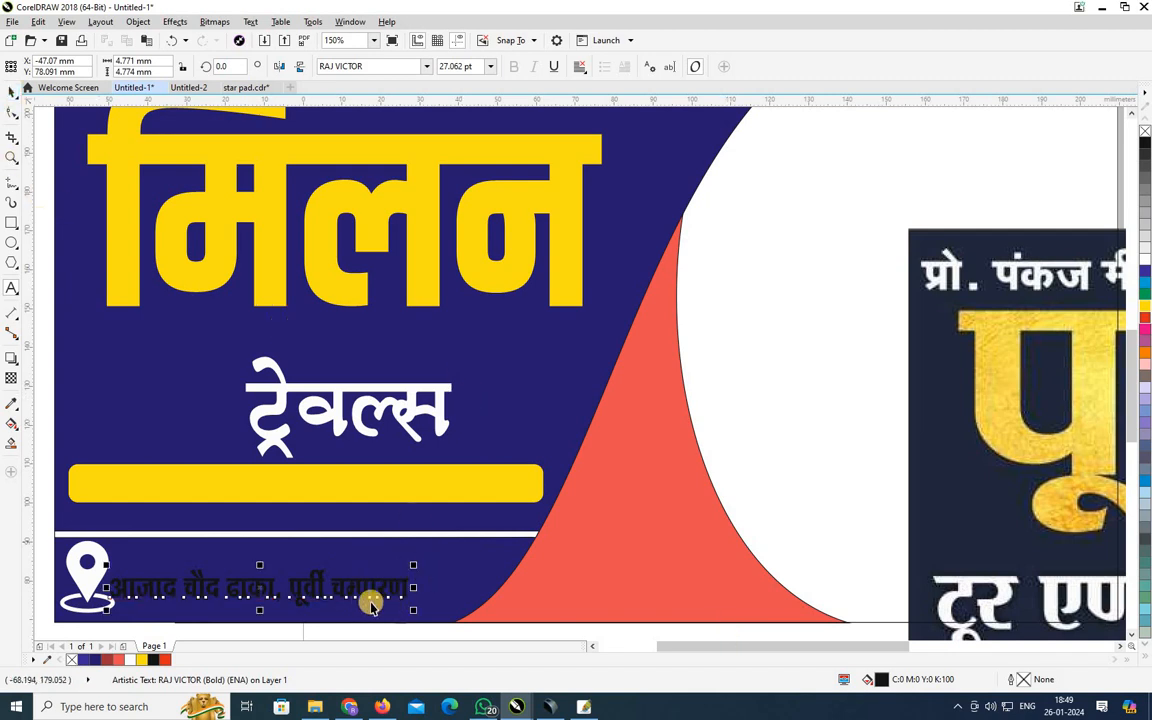
{"action": "left_click_drag", "start_coordinate": [357, 579], "coordinate": [368, 559]}
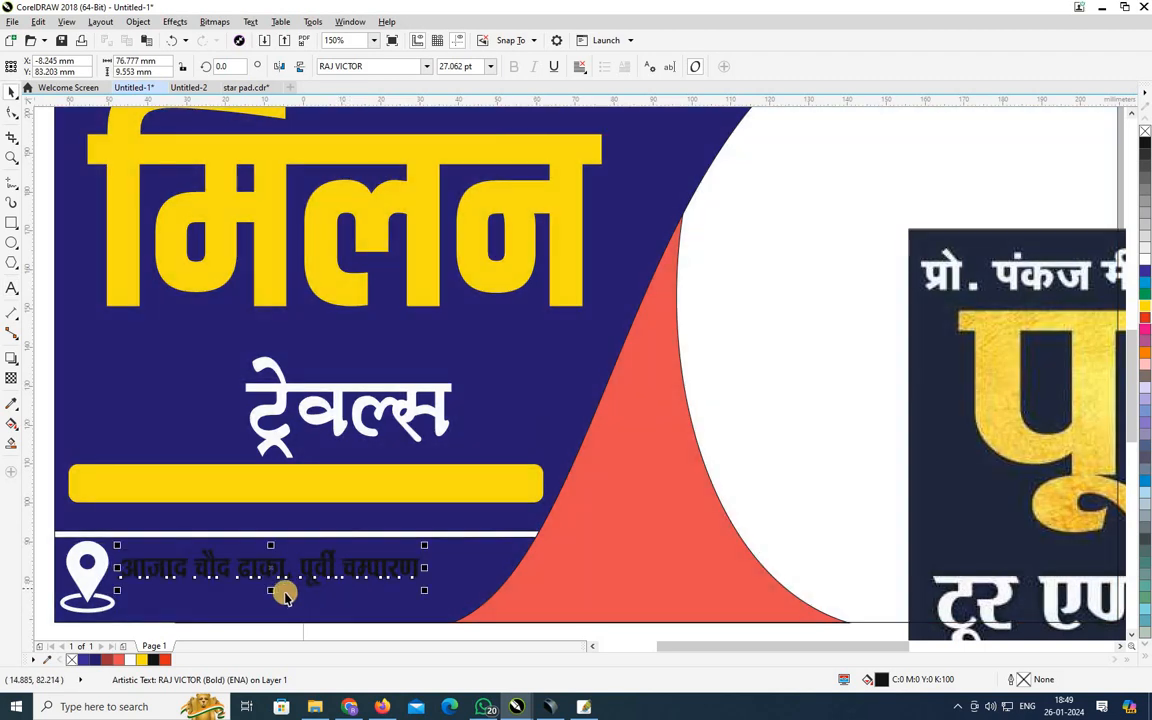
{"action": "left_click_drag", "start_coordinate": [270, 591], "coordinate": [300, 612]}
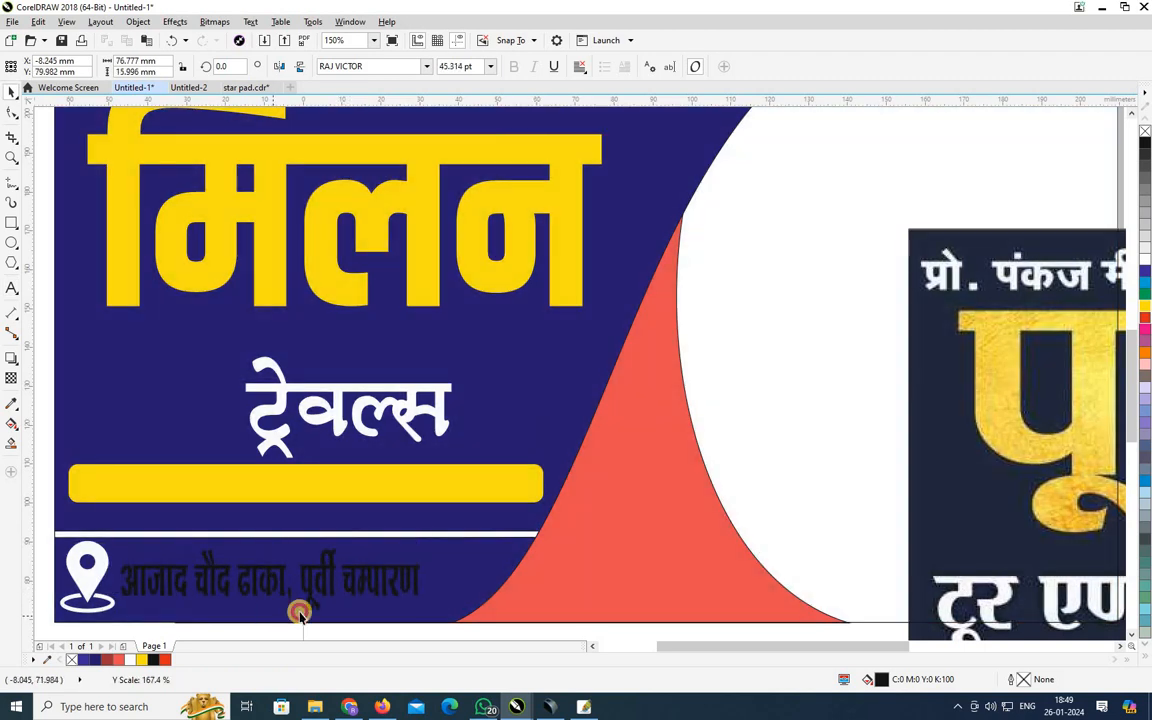
{"action": "left_click_drag", "start_coordinate": [424, 580], "coordinate": [482, 581]}
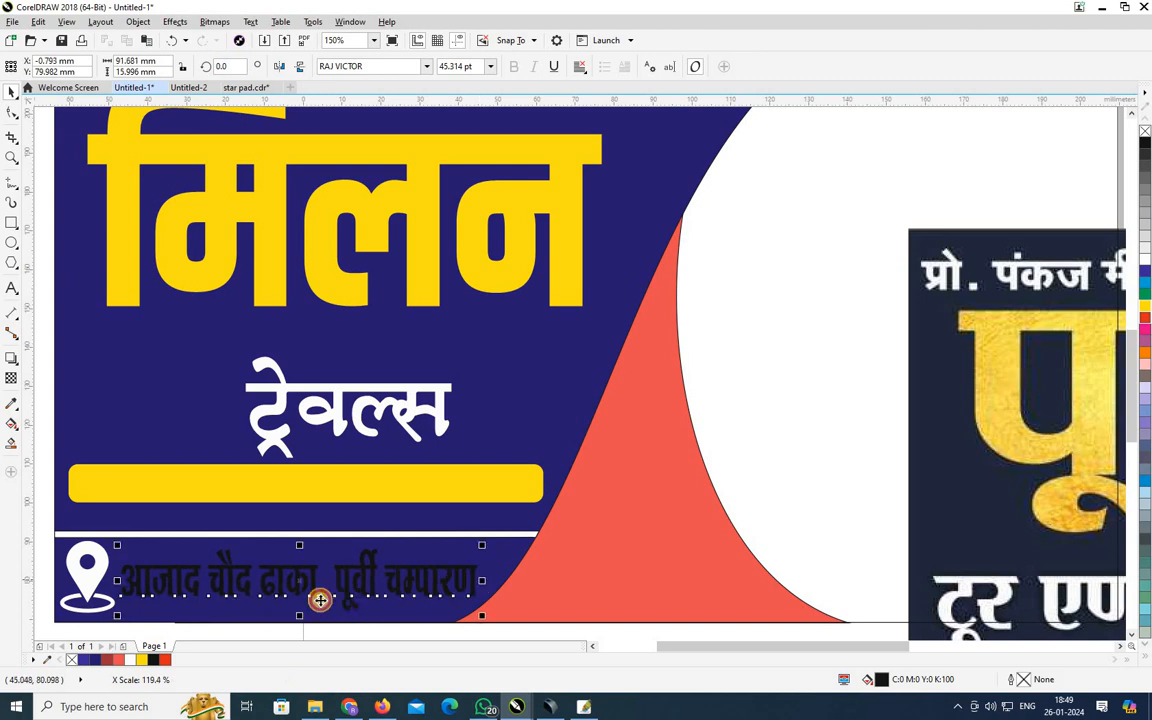
Nudge the address line down and try the A-SuperHindi-10 font on it.
{"action": "scroll", "coordinate": [865, 507], "scroll_direction": "down", "scroll_amount": 1}
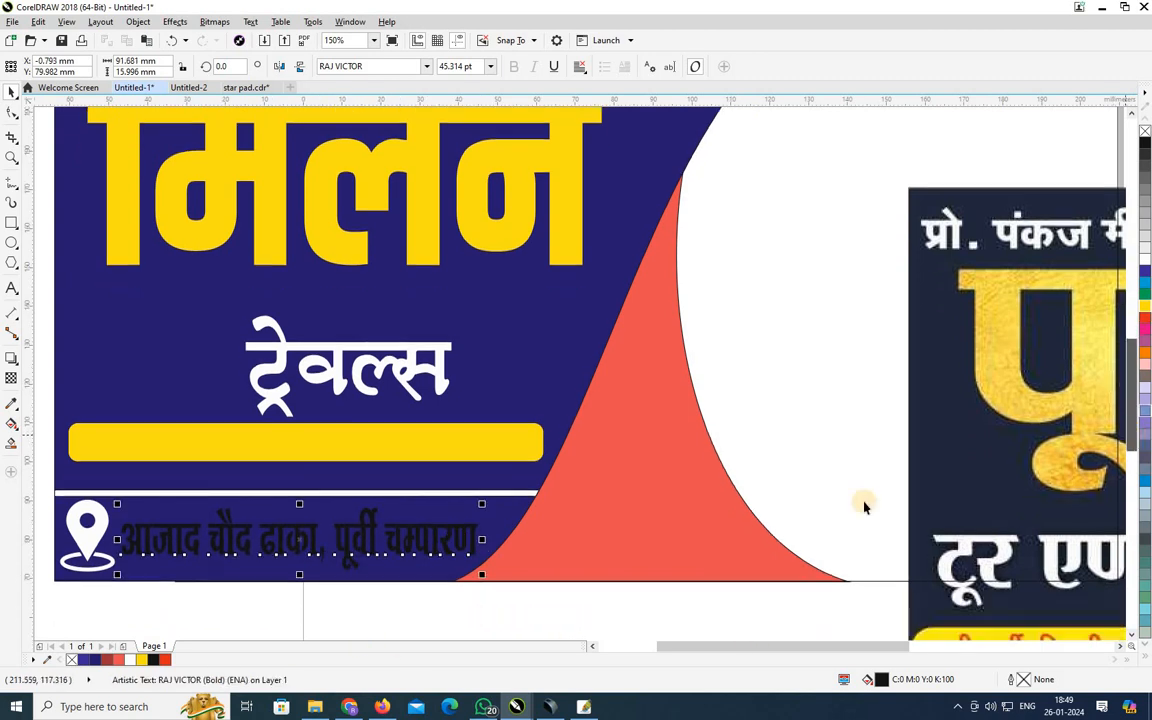
{"action": "left_click_drag", "start_coordinate": [278, 548], "coordinate": [298, 574]}
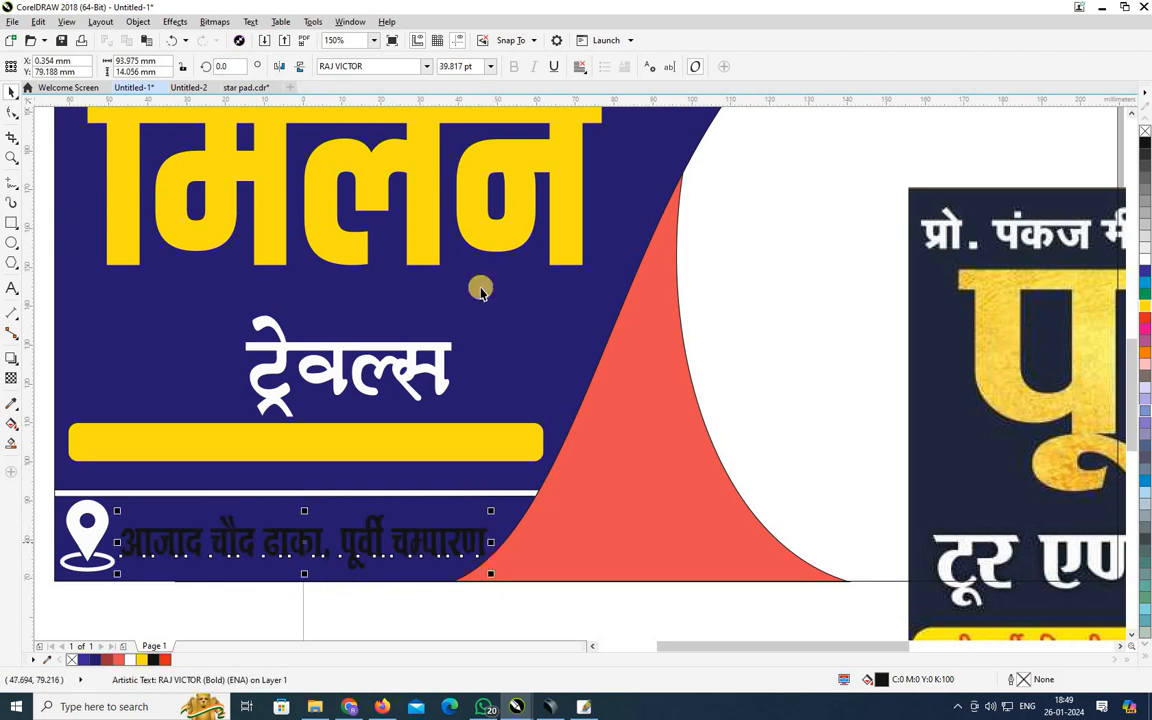
{"action": "left_click", "coordinate": [388, 66]}
{"action": "left_click", "coordinate": [426, 67]}
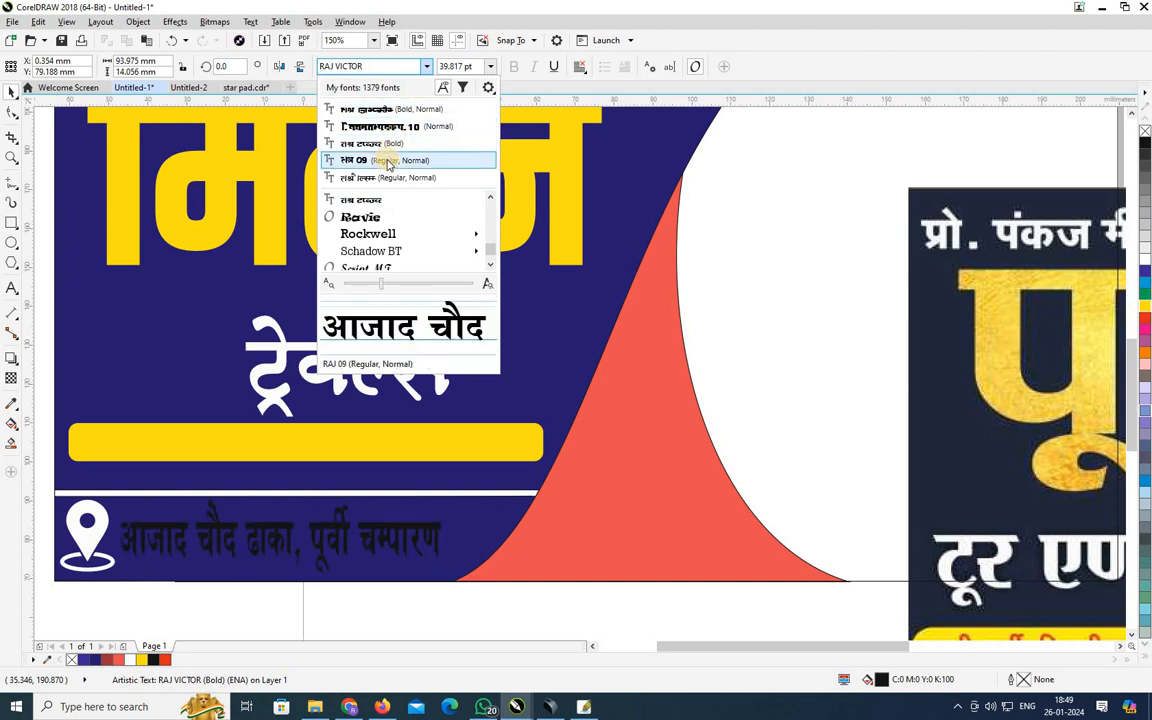
{"action": "scroll", "coordinate": [383, 210], "scroll_direction": "down", "scroll_amount": 6}
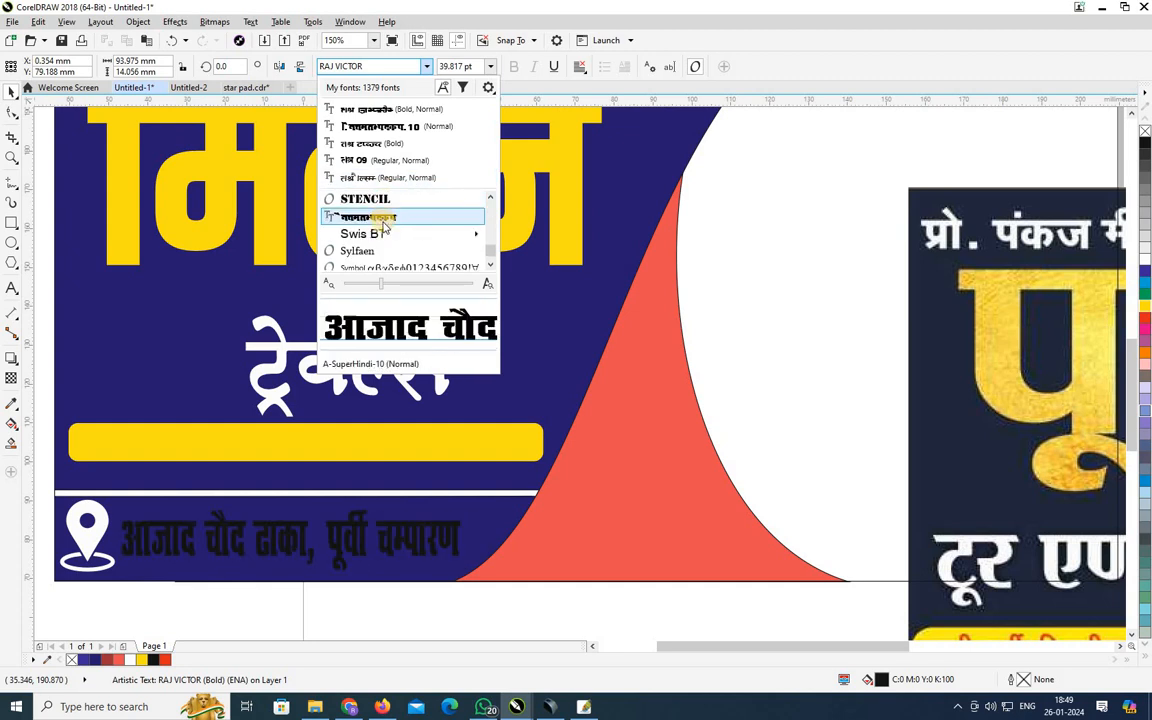
{"action": "left_click", "coordinate": [382, 220]}
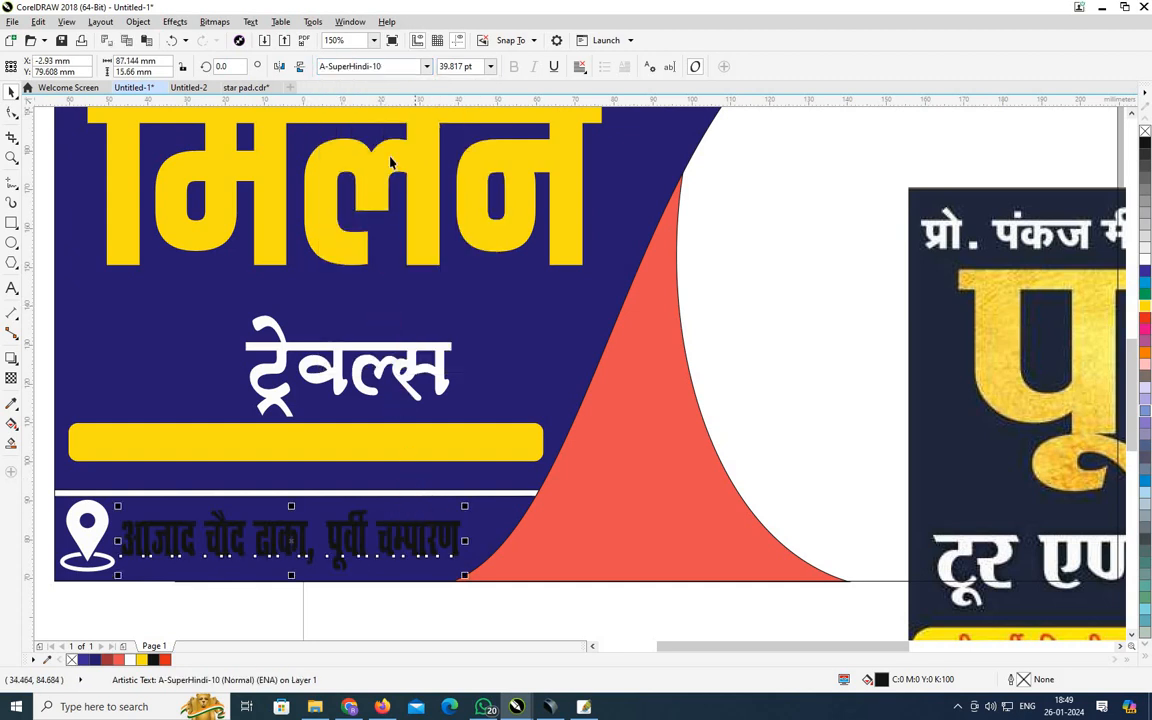
Switch the address font to RAJ ANKUR and stretch the line slightly wider.
{"action": "left_click", "coordinate": [425, 68]}
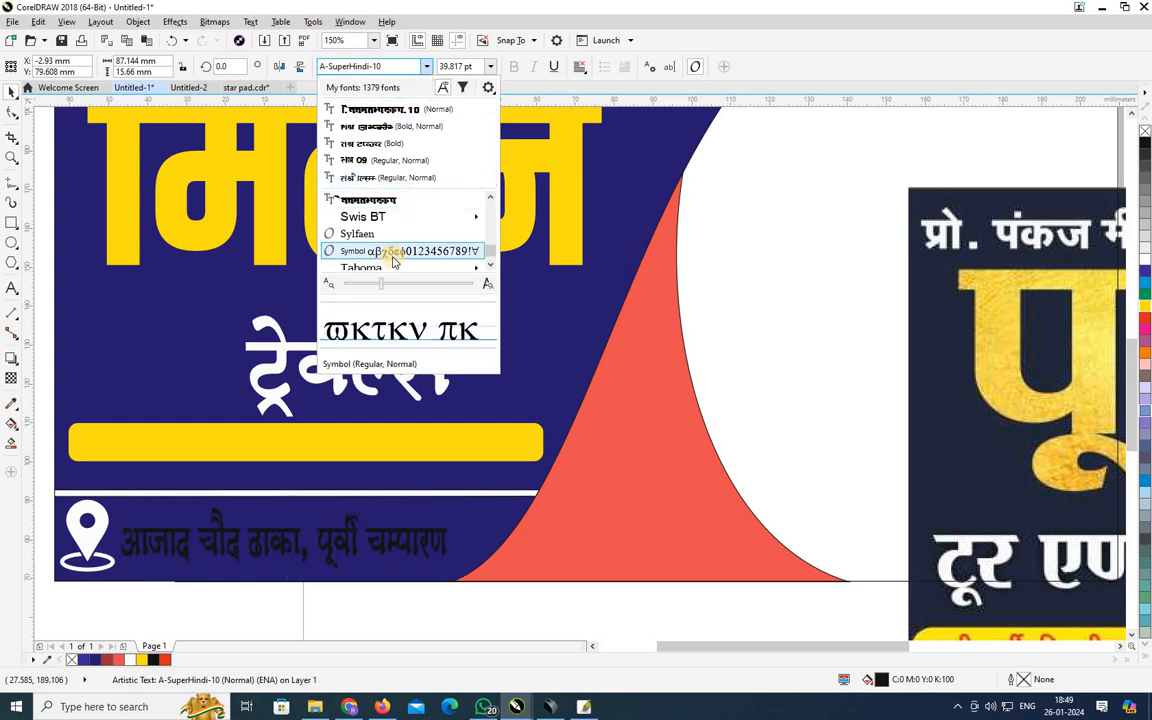
{"action": "scroll", "coordinate": [388, 250], "scroll_direction": "down", "scroll_amount": 5}
{"action": "scroll", "coordinate": [391, 248], "scroll_direction": "up", "scroll_amount": 10}
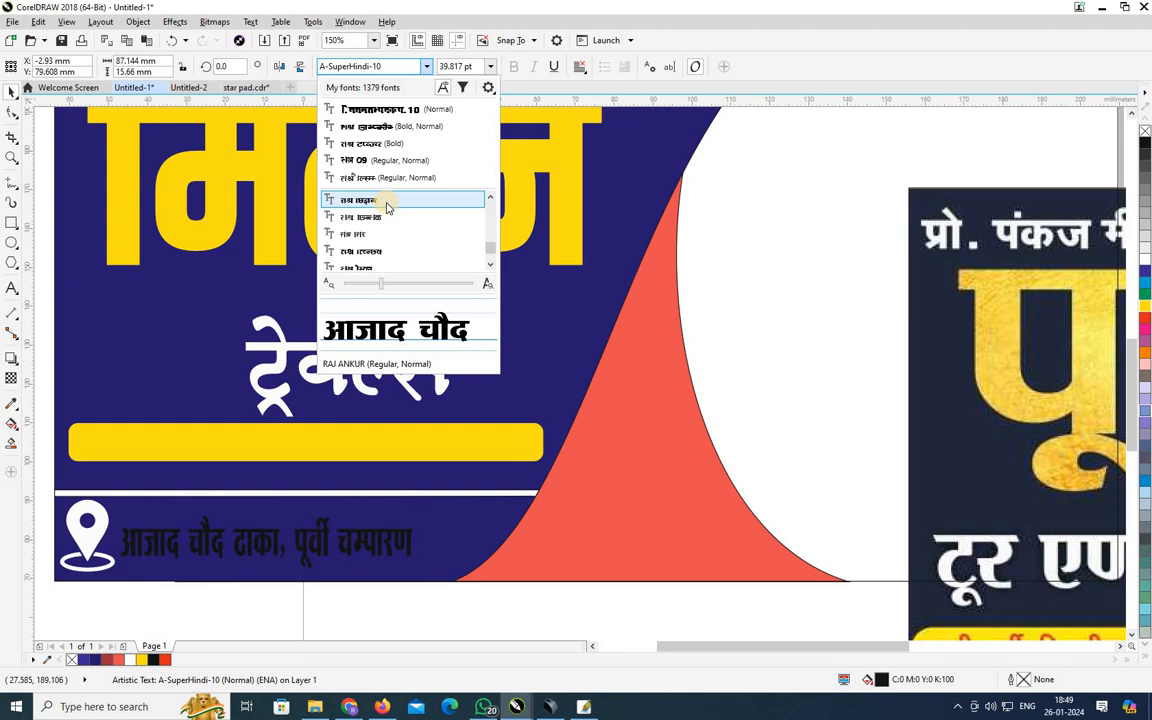
{"action": "left_click", "coordinate": [386, 201]}
{"action": "left_click_drag", "start_coordinate": [411, 527], "coordinate": [478, 537]}
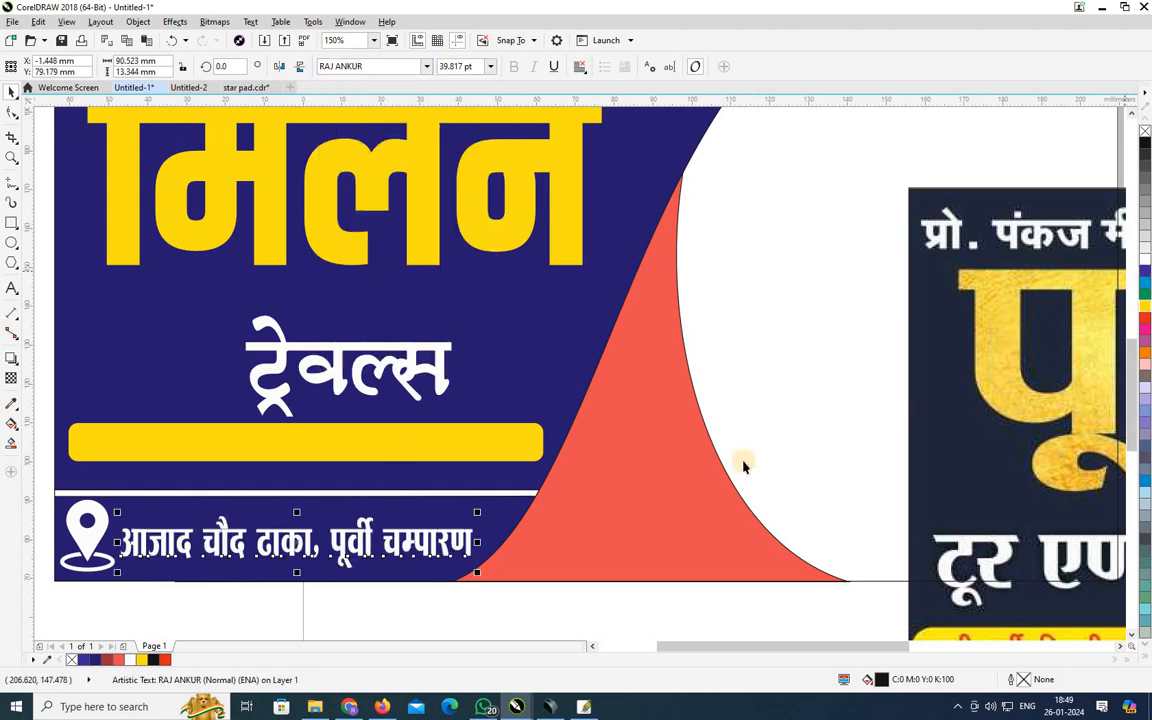
Colour the address text yellow, then undo back to before the address line.
{"action": "left_click_drag", "start_coordinate": [689, 647], "coordinate": [659, 647]}
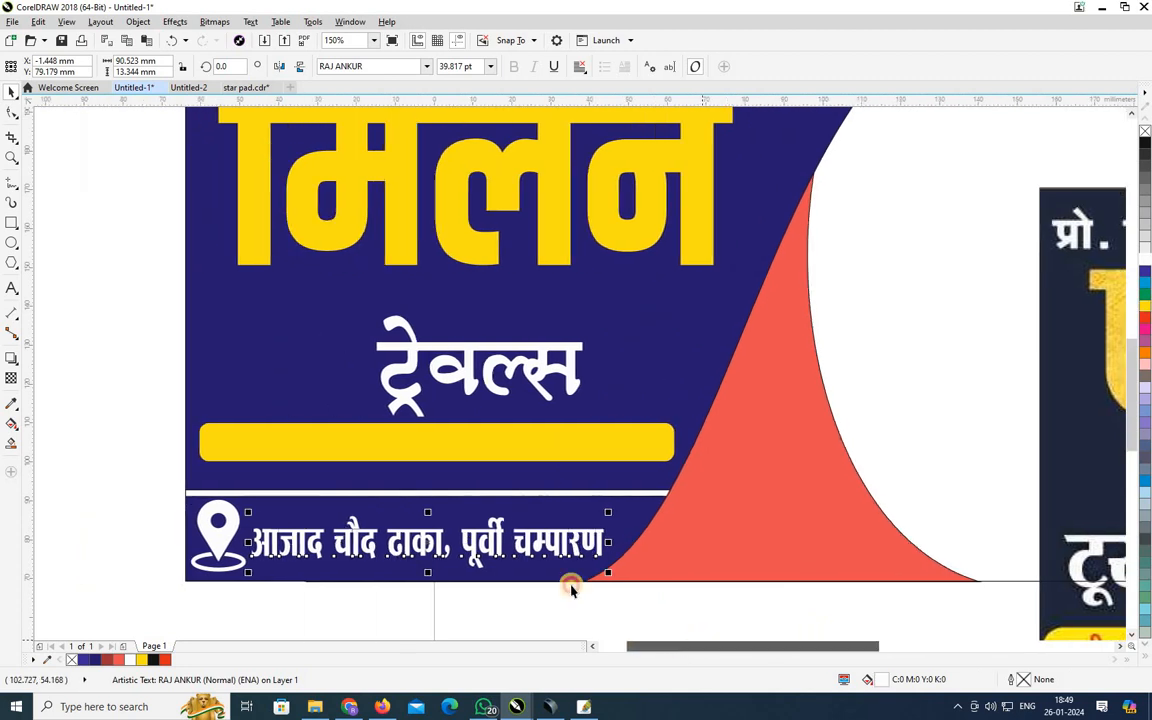
{"action": "left_click", "coordinate": [1145, 306]}
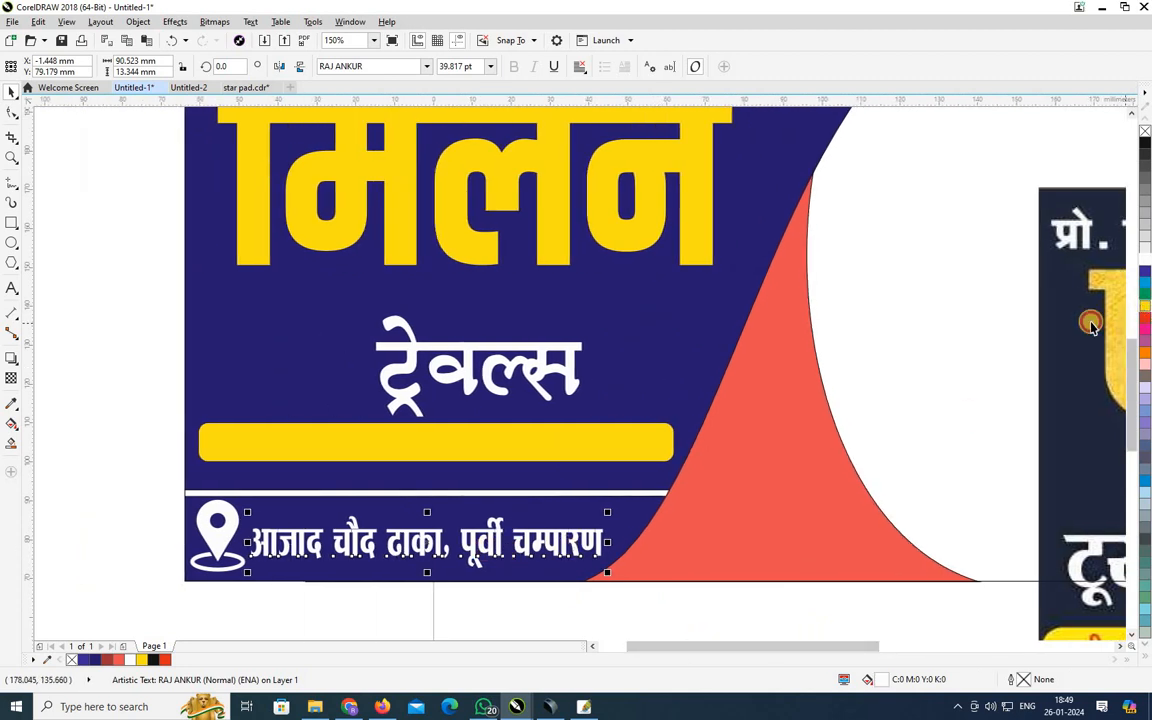
{"action": "key", "text": "ctrl+z"}
{"action": "key", "text": "ctrl+z"}
{"action": "key", "text": "ctrl+z"}
{"action": "key", "text": "ctrl+z"}
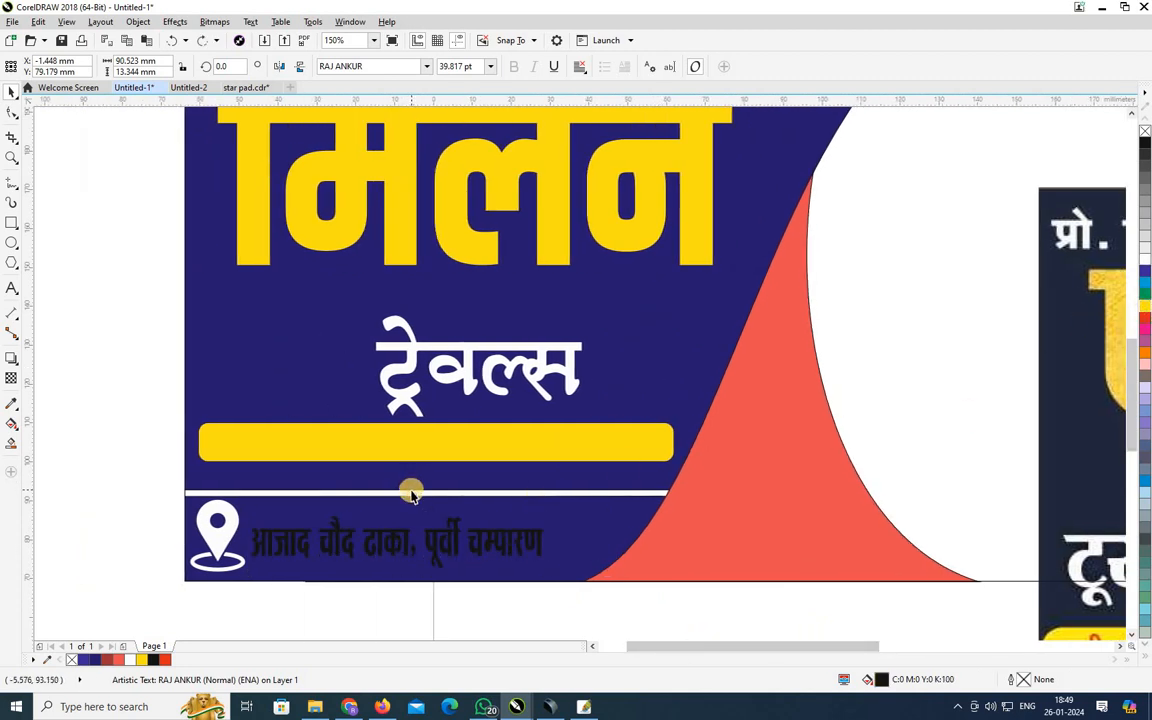
{"action": "key", "text": "ctrl+z"}
{"action": "key", "text": "ctrl+z"}
{"action": "key", "text": "ctrl+z"}
{"action": "key", "text": "ctrl+z"}
{"action": "key", "text": "ctrl+z"}
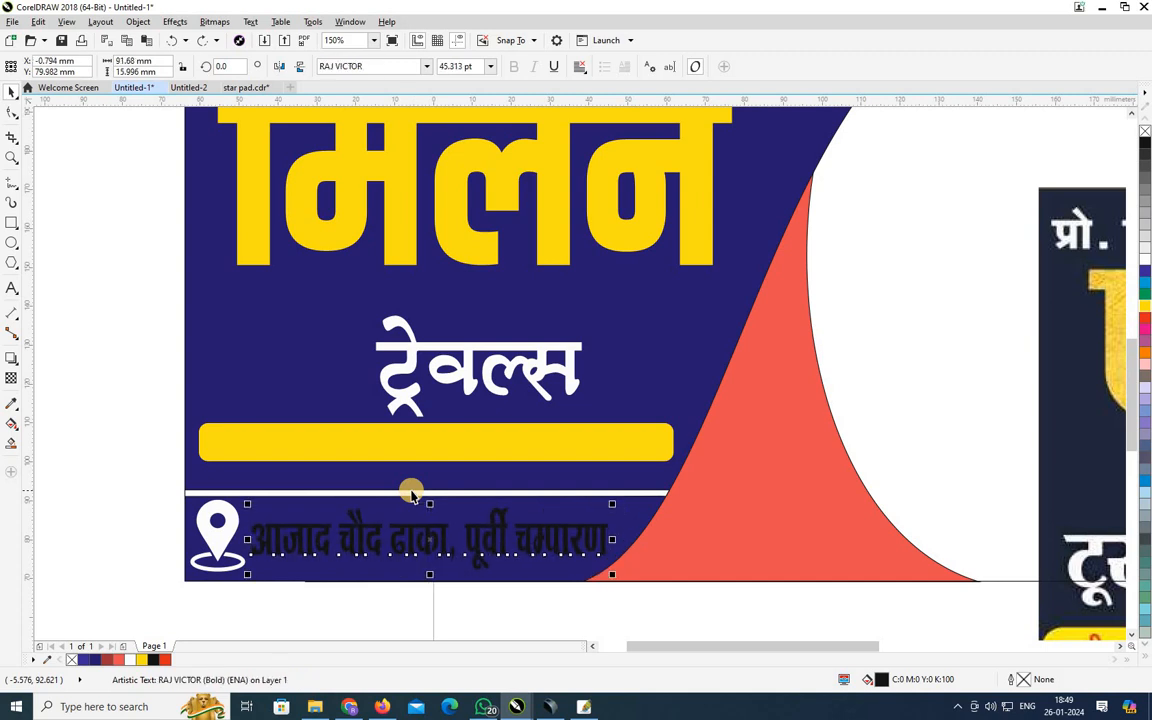
{"action": "key", "text": "ctrl+z"}
{"action": "key", "text": "ctrl+z"}
{"action": "key", "text": "ctrl+z"}
{"action": "key", "text": "ctrl+z"}
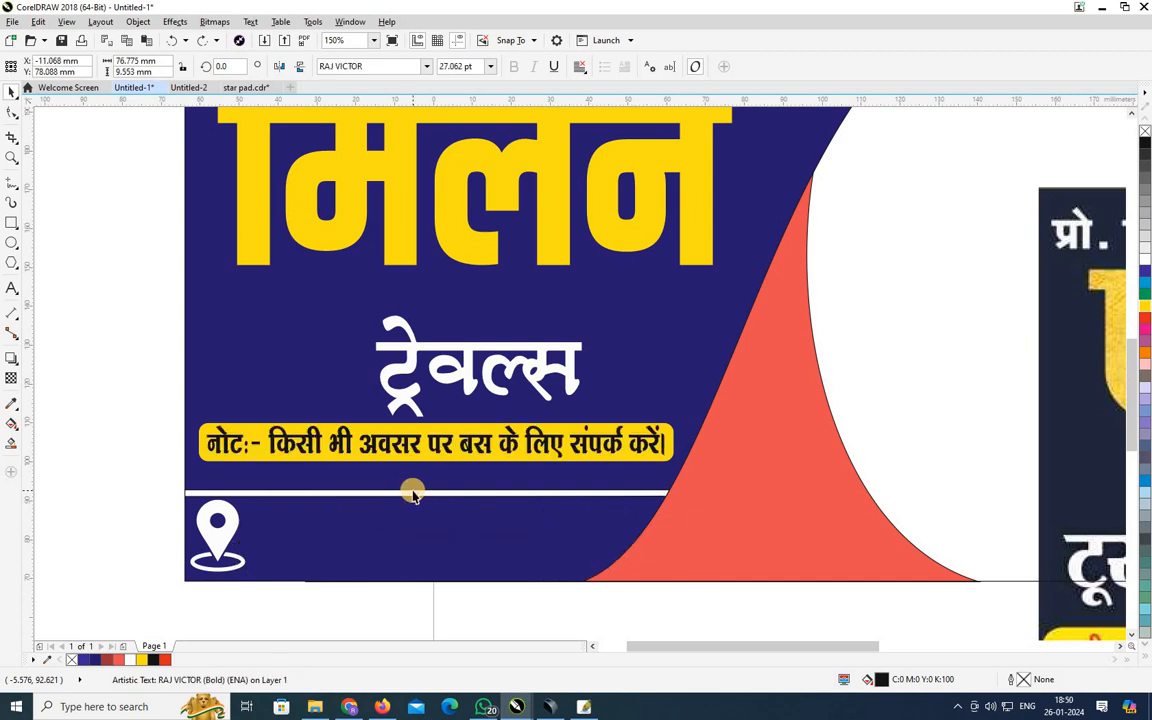
Copy the note line beside the pin and delete all its wording, leaving an empty text object.
{"action": "left_click_drag", "start_coordinate": [470, 442], "coordinate": [470, 548]}
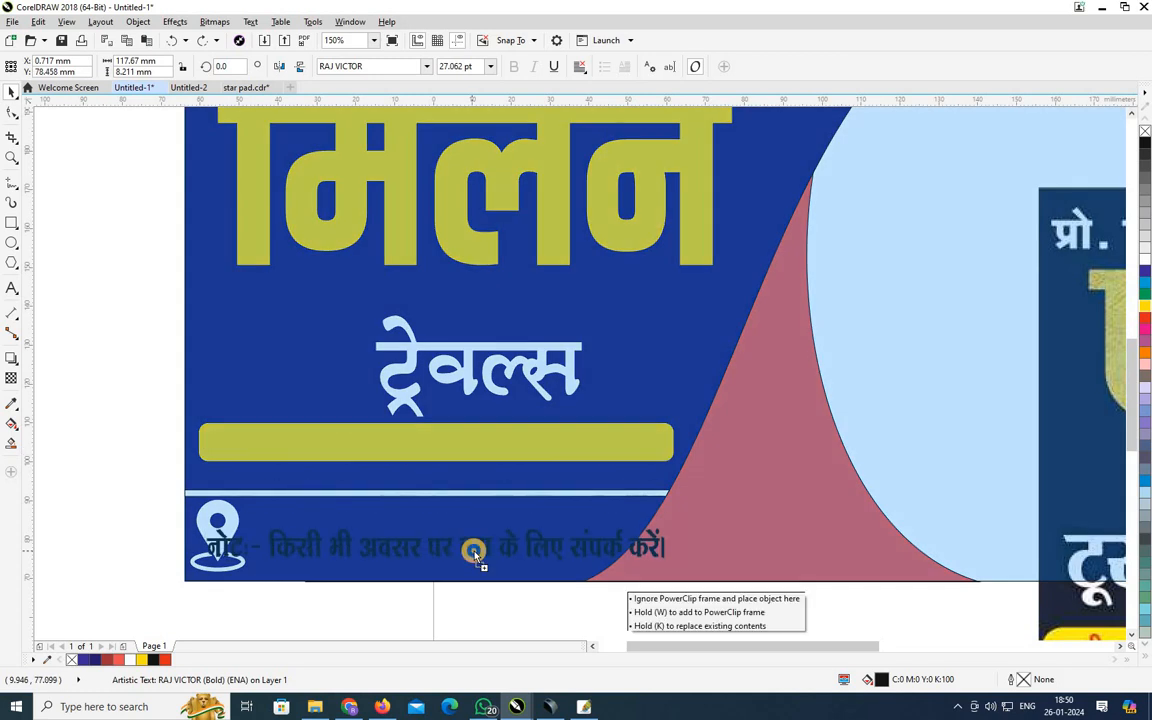
{"action": "left_click", "coordinate": [12, 285]}
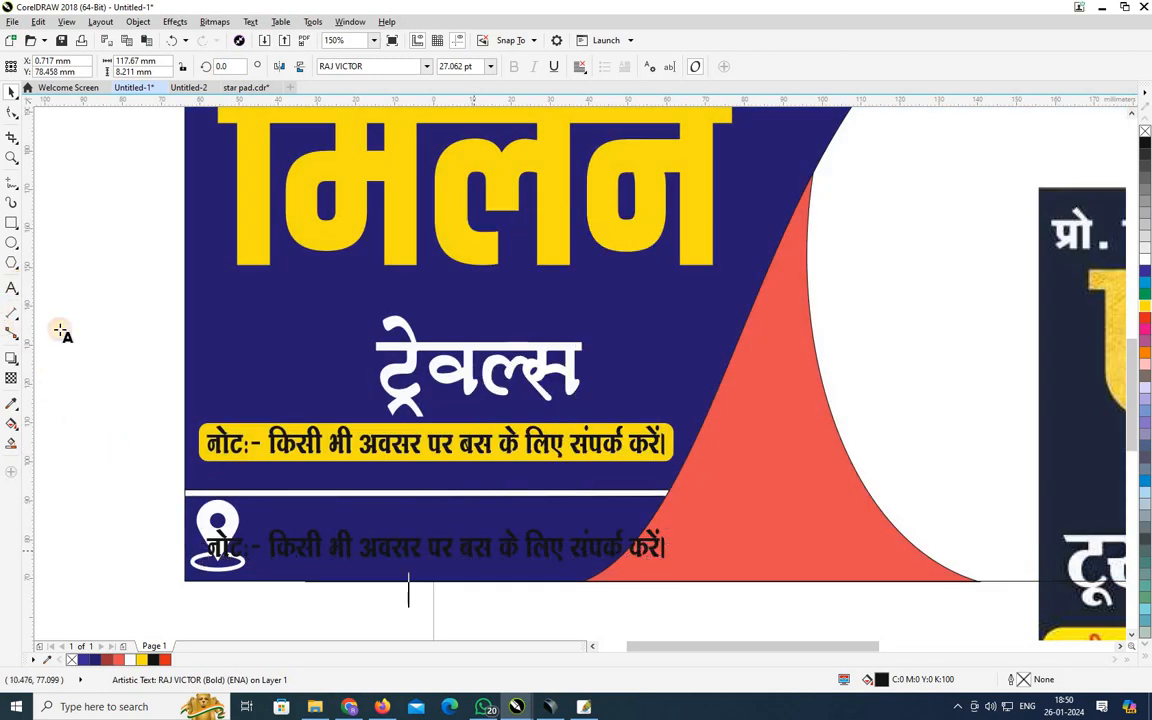
{"action": "left_click", "coordinate": [514, 524]}
{"action": "key", "text": "ctrl+a"}
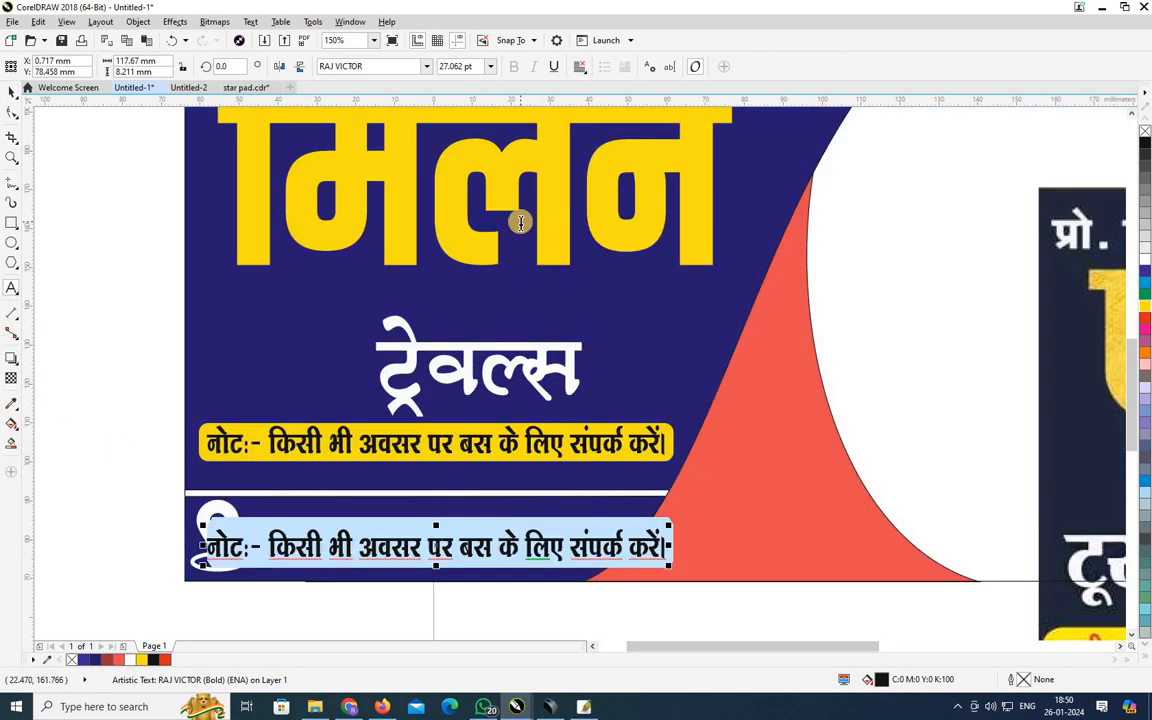
{"action": "key", "text": "Delete"}
{"action": "left_click", "coordinate": [206, 534]}
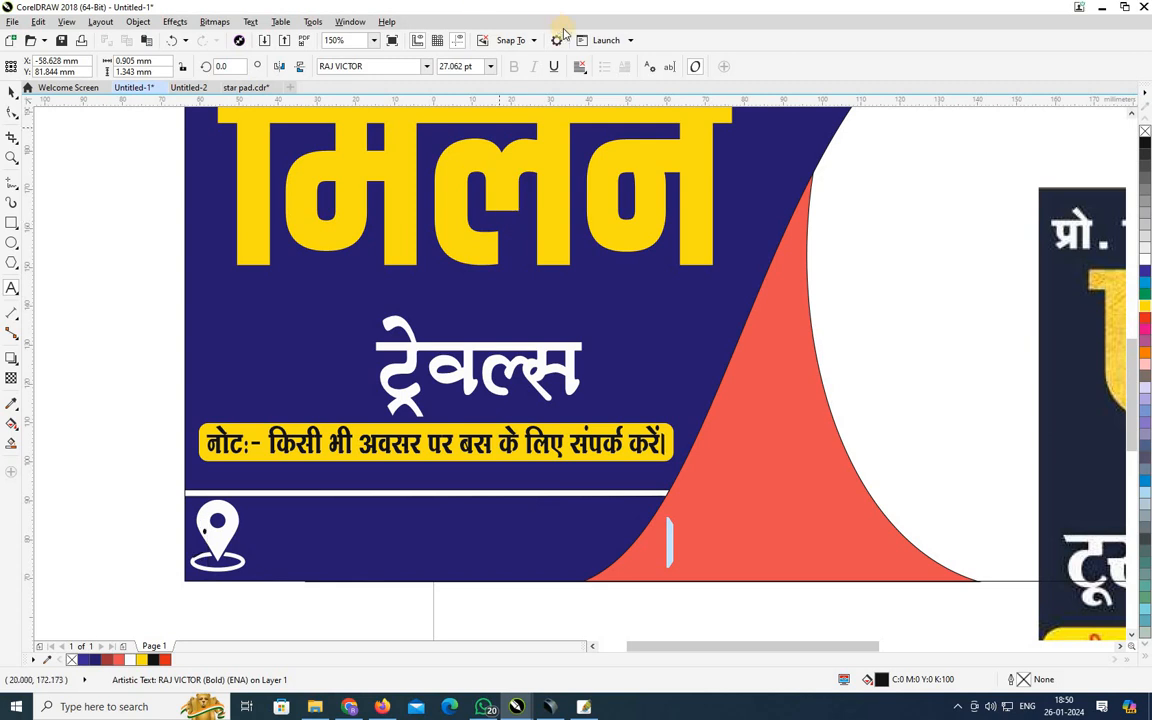
Type 'आजाद चौक ढाका, पूर्वी चम्पारण' in RAJ AKHILESH beside the pin and colour it yellow.
{"action": "left_click", "coordinate": [383, 66]}
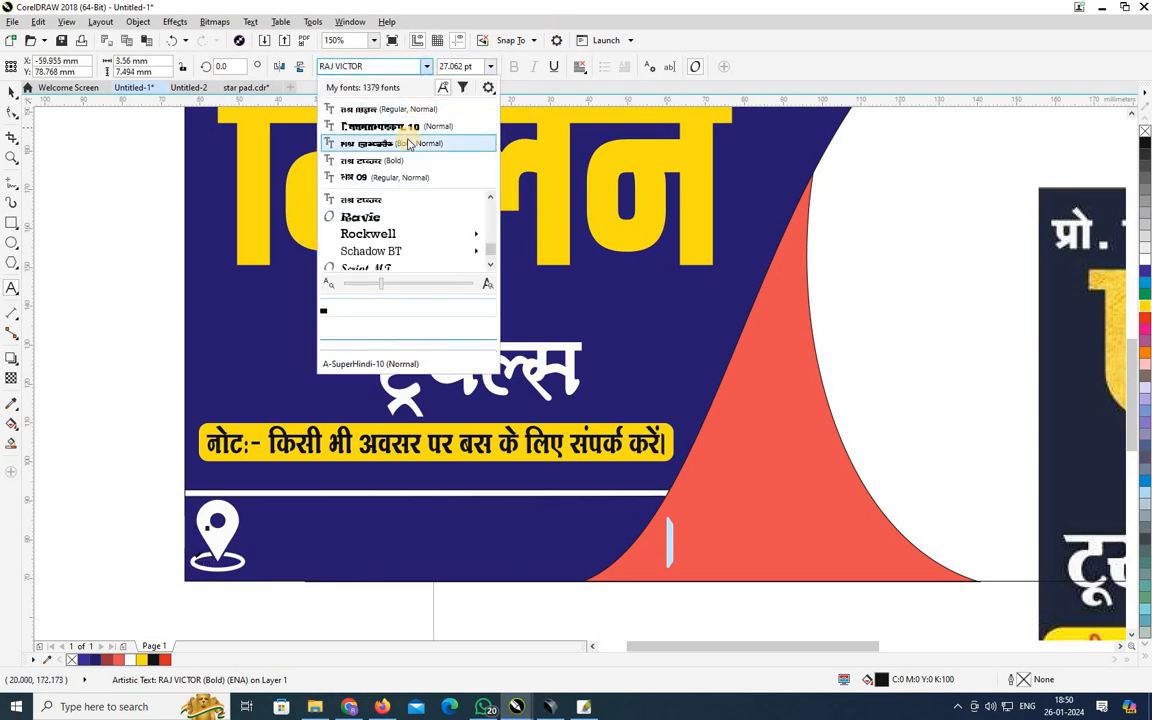
{"action": "left_click", "coordinate": [412, 127]}
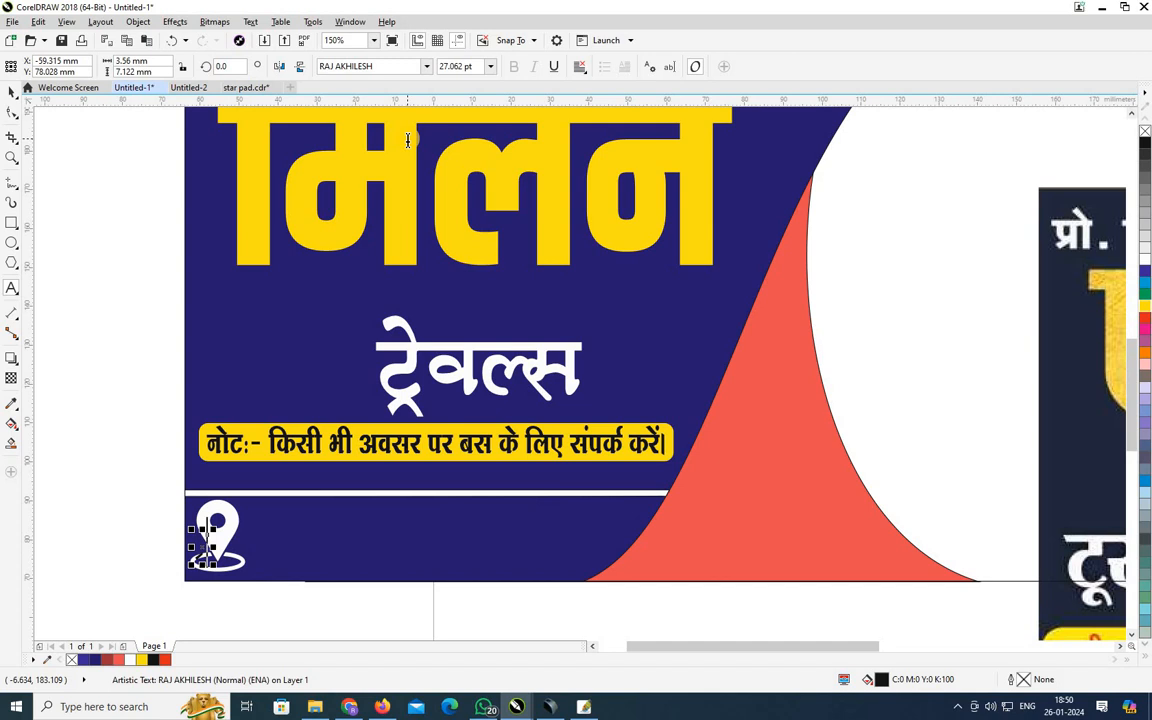
{"action": "type", "text": "आजाद चौक ढाका, पूर्वी चम्प"}
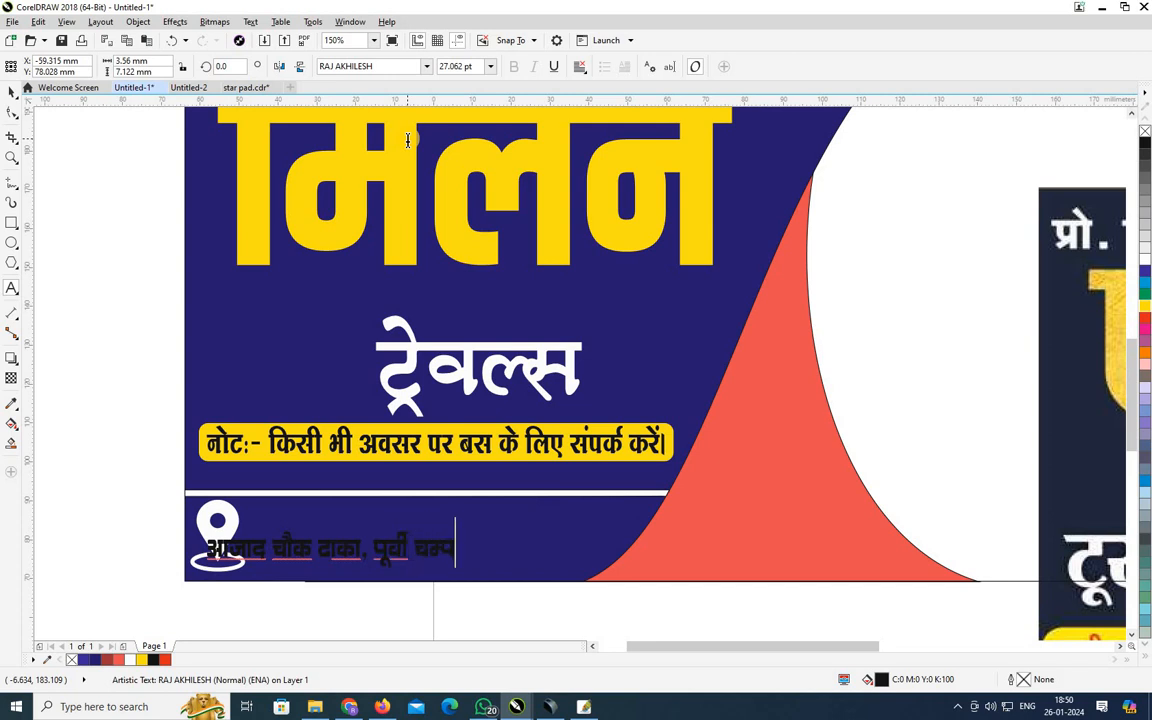
{"action": "type", "text": "ारण"}
{"action": "key", "text": "Escape"}
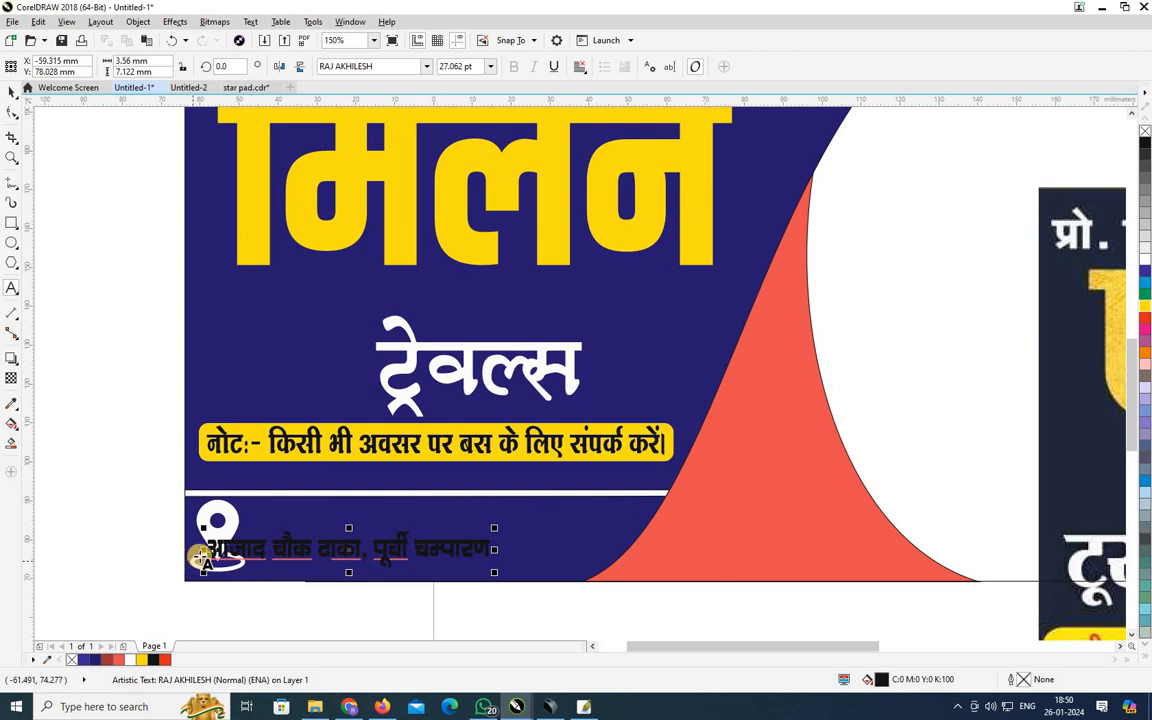
{"action": "left_click", "coordinate": [207, 554]}
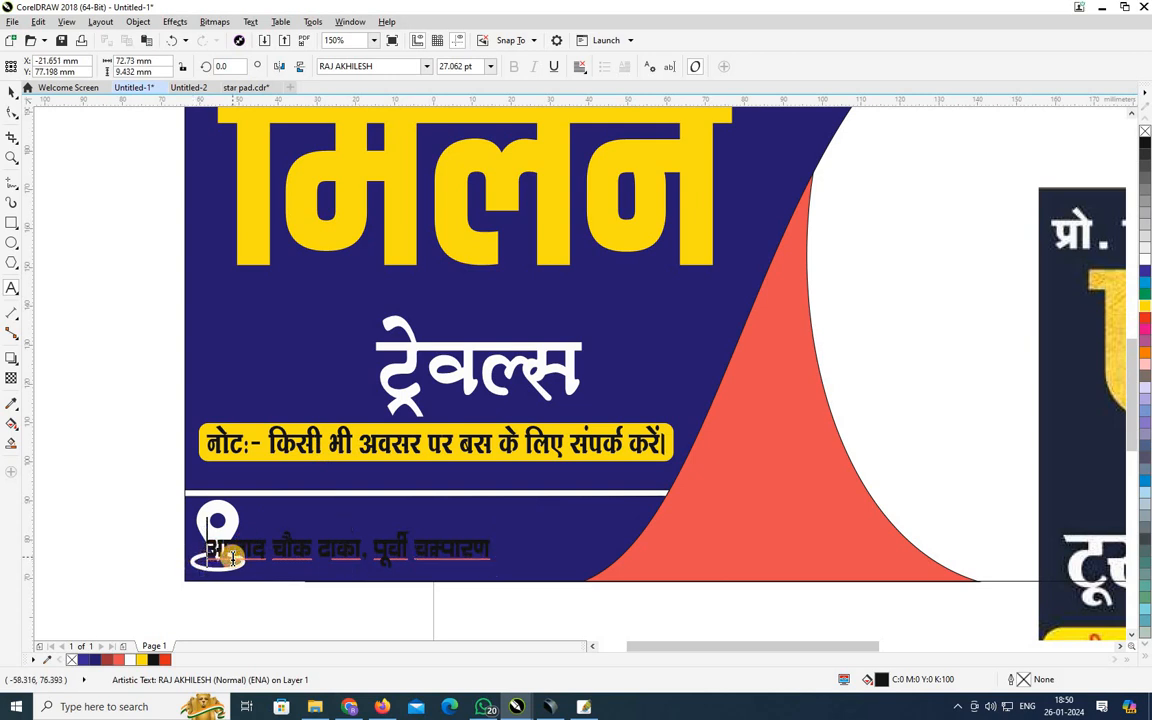
{"action": "key", "text": "ctrl+a"}
{"action": "left_click", "coordinate": [1145, 307]}
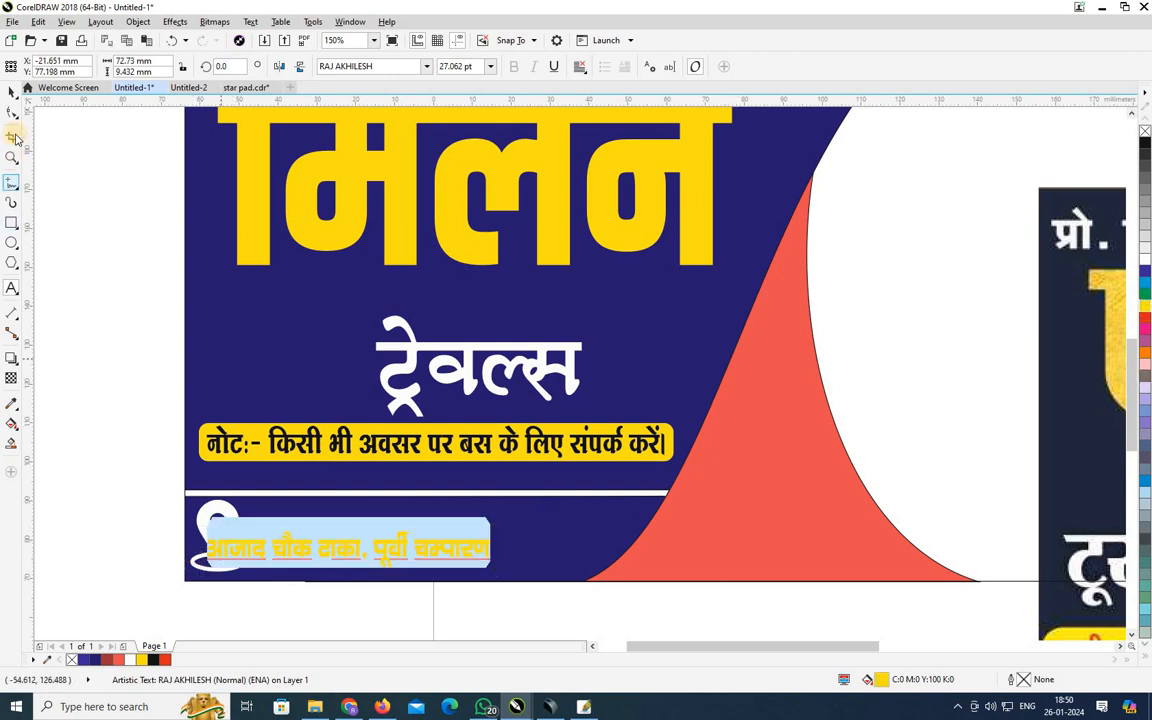
{"action": "left_click", "coordinate": [11, 91]}
Move the address beside the pin and stretch it taller and wider to about 50.6 pt.
{"action": "mouse_move", "coordinate": [381, 548]}
{"action": "left_mouse_down"}
{"action": "mouse_move", "coordinate": [432, 537]}
{"action": "mouse_move", "coordinate": [399, 535]}
{"action": "left_mouse_up"}
{"action": "scroll", "coordinate": [399, 535], "scroll_direction": "up", "scroll_amount": 2}
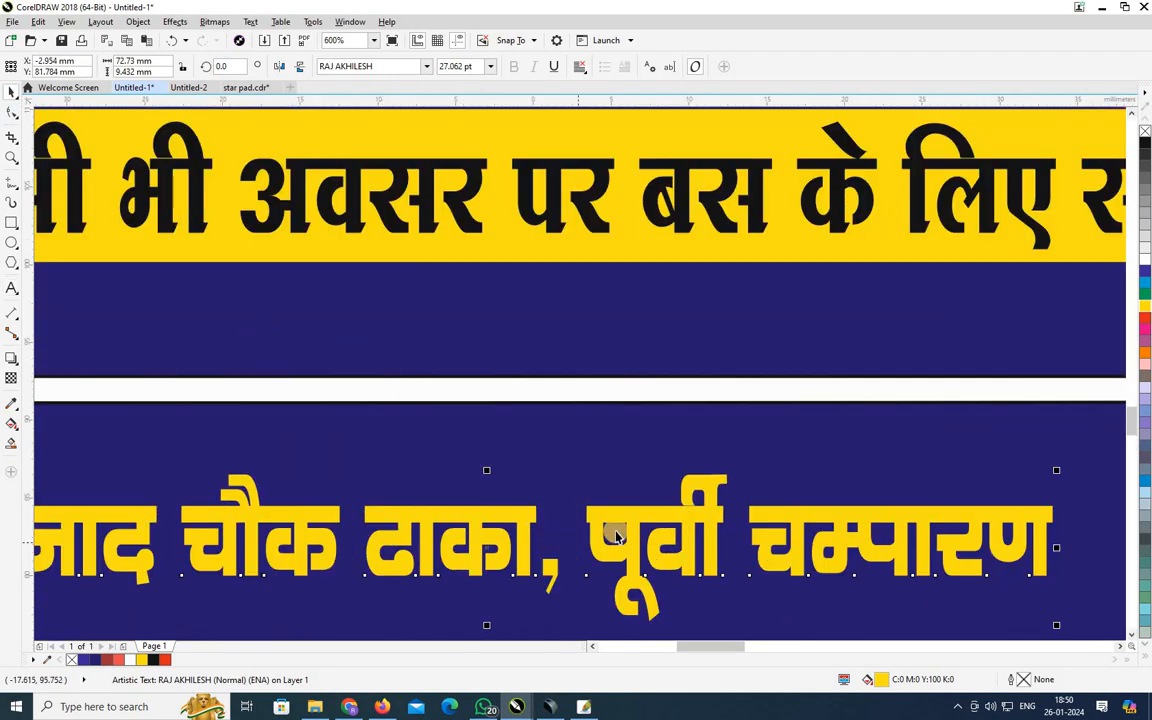
{"action": "scroll", "coordinate": [618, 531], "scroll_direction": "down", "scroll_amount": 1}
{"action": "left_click_drag", "start_coordinate": [548, 595], "coordinate": [532, 610]}
{"action": "left_click_drag", "start_coordinate": [266, 552], "coordinate": [210, 552]}
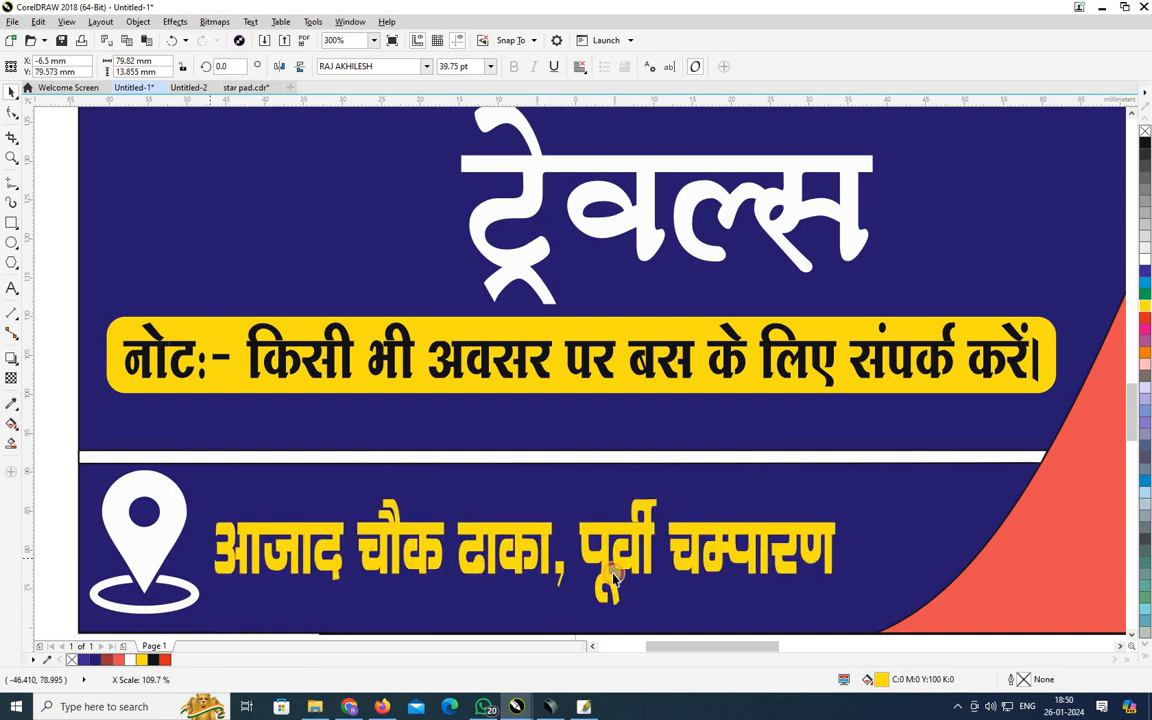
{"action": "left_click_drag", "start_coordinate": [830, 552], "coordinate": [928, 543]}
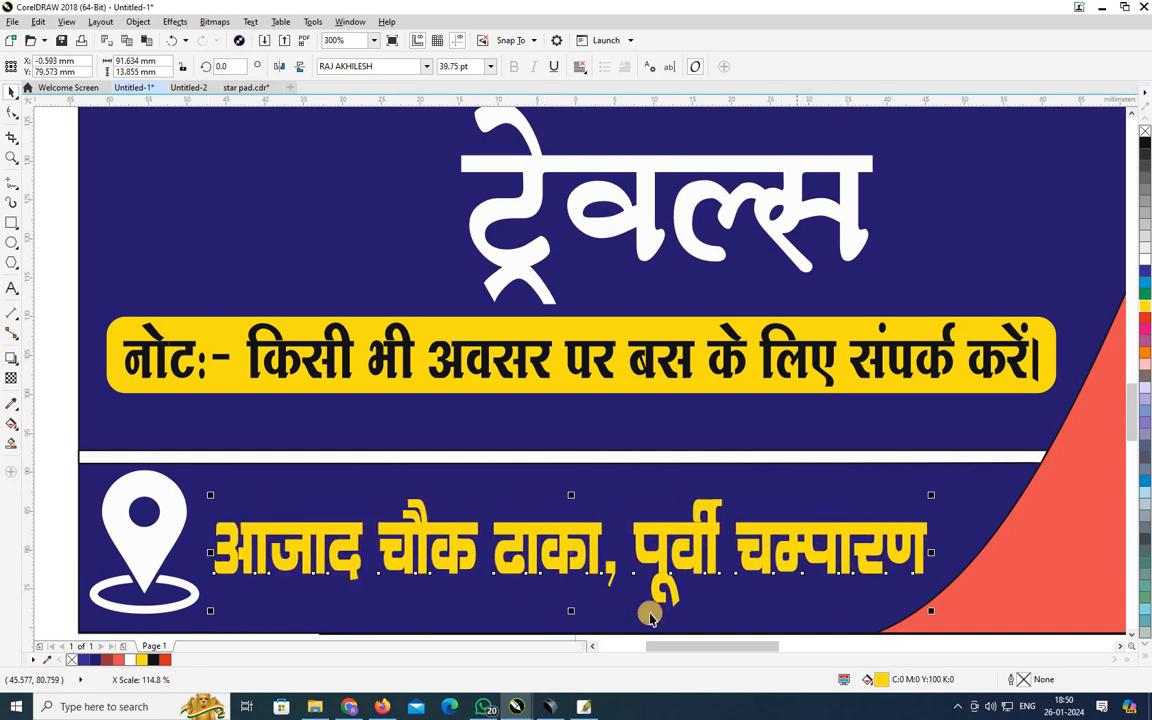
{"action": "left_click_drag", "start_coordinate": [571, 610], "coordinate": [570, 627]}
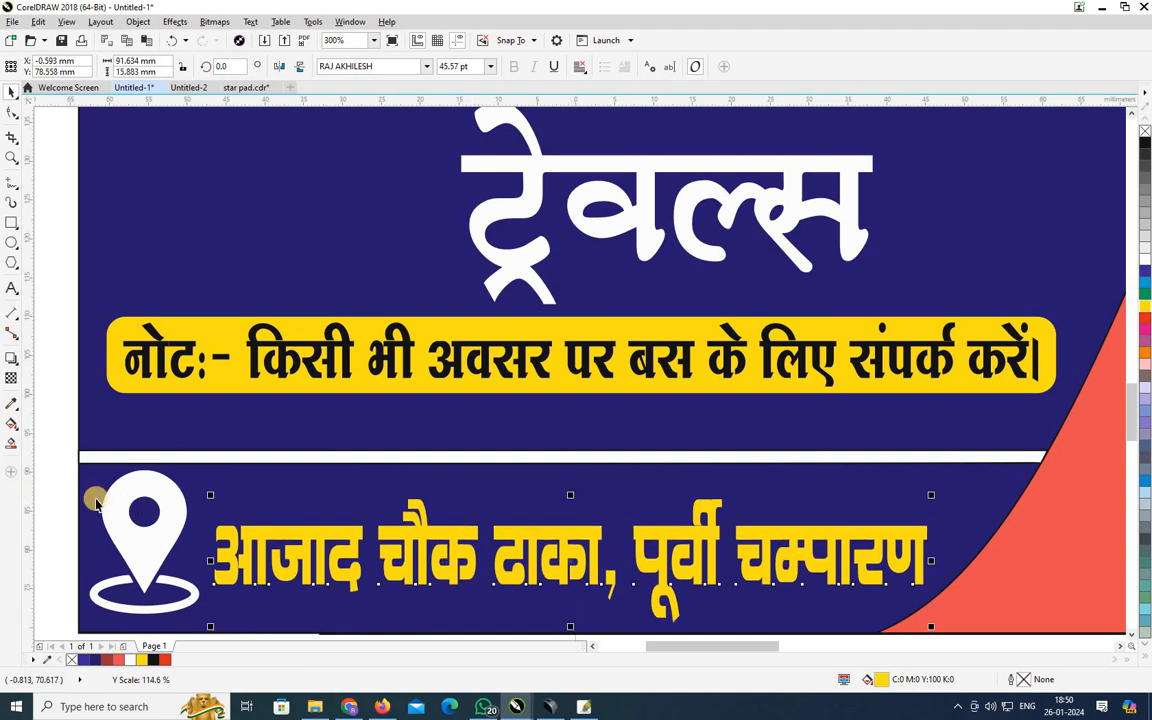
{"action": "left_click_drag", "start_coordinate": [573, 491], "coordinate": [574, 481]}
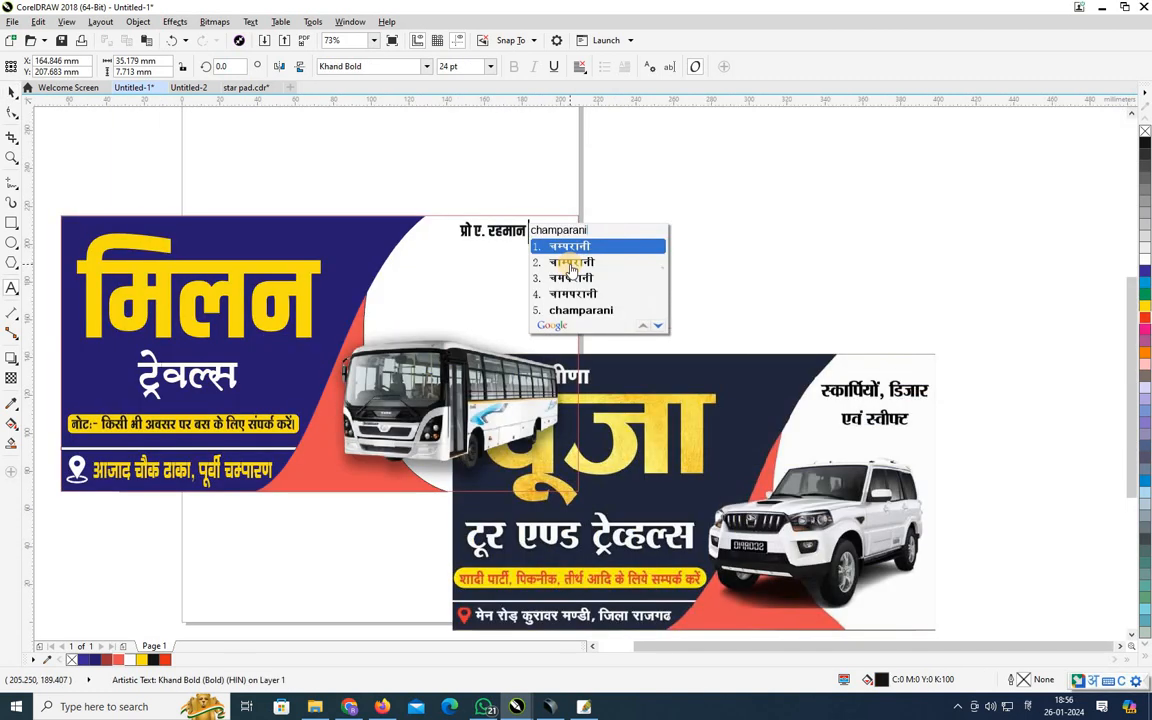
{"action": "key", "text": "BackSpace"}
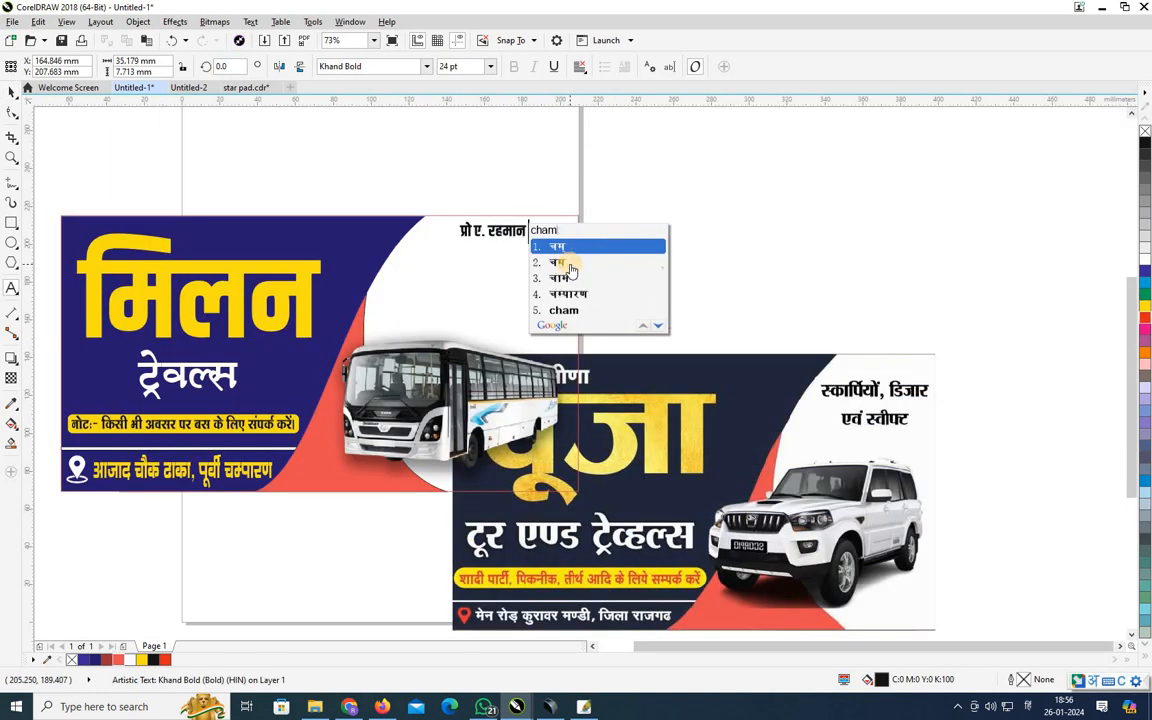
Add the transliterated surname after the proprietor's name and select its last syllable for correction.
{"action": "key", "text": "BackSpace"}
{"action": "type", "text": "ni"}
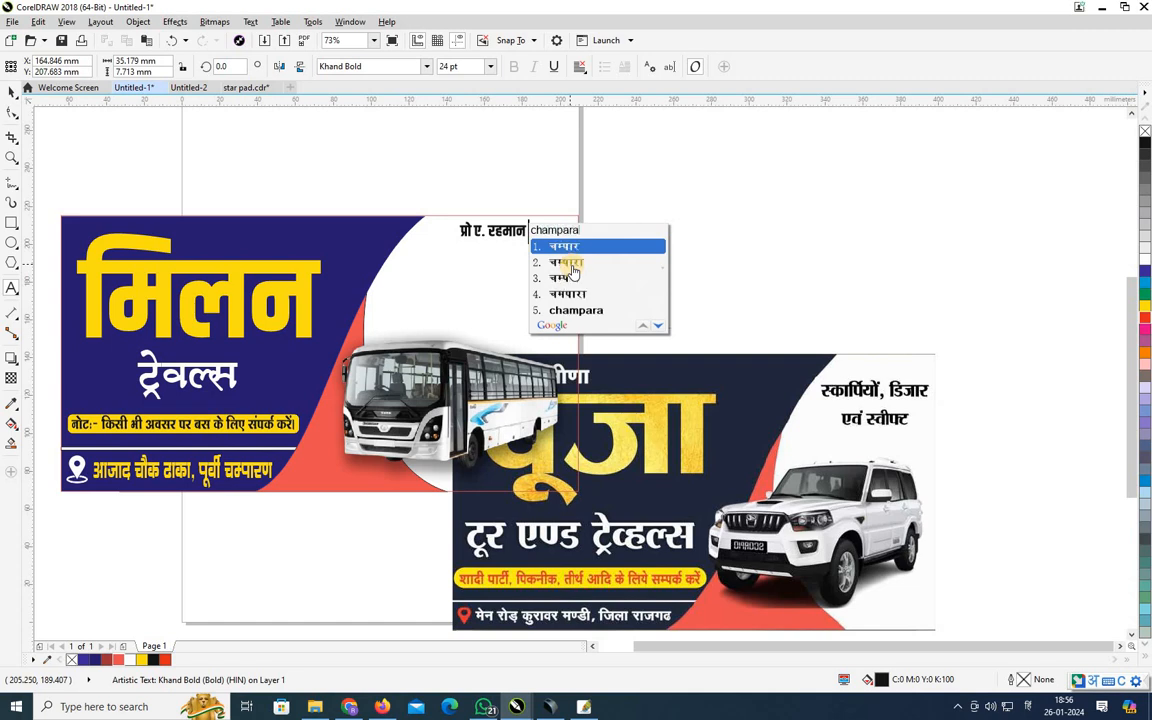
{"action": "type", "text": "ni"}
{"action": "key", "text": "space"}
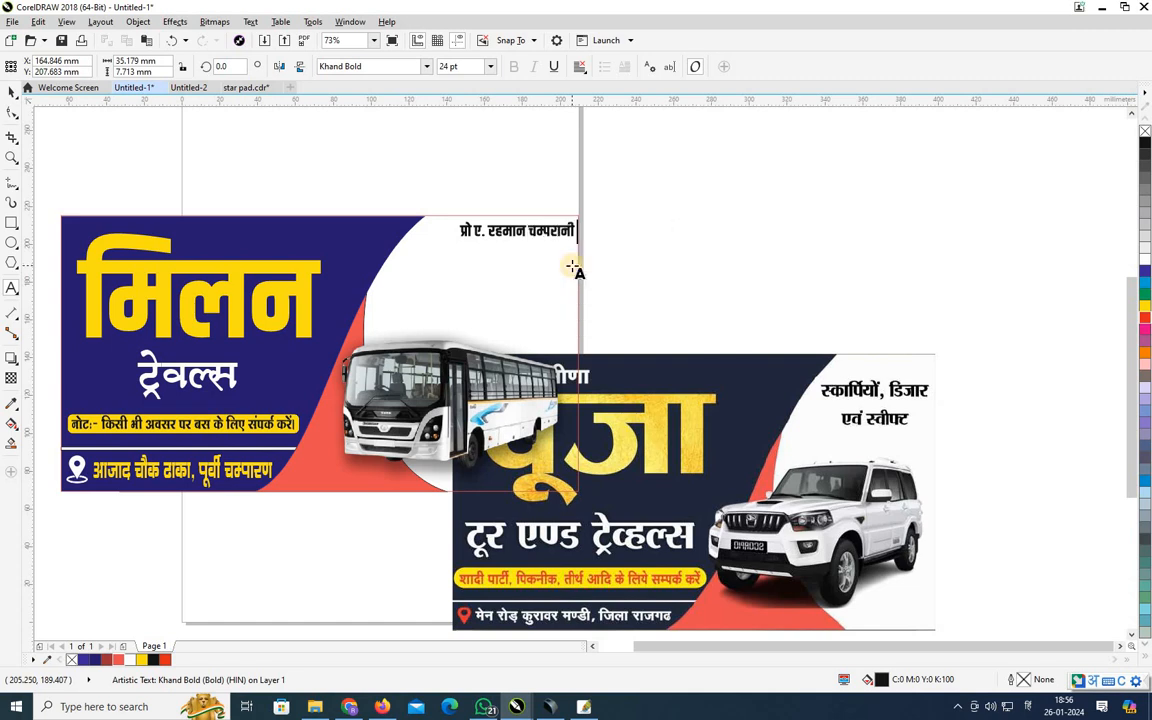
{"action": "scroll", "coordinate": [540, 240], "scroll_direction": "up", "scroll_amount": 2}
{"action": "left_click_drag", "start_coordinate": [643, 211], "coordinate": [706, 210]}
{"action": "type", "text": "ra"}
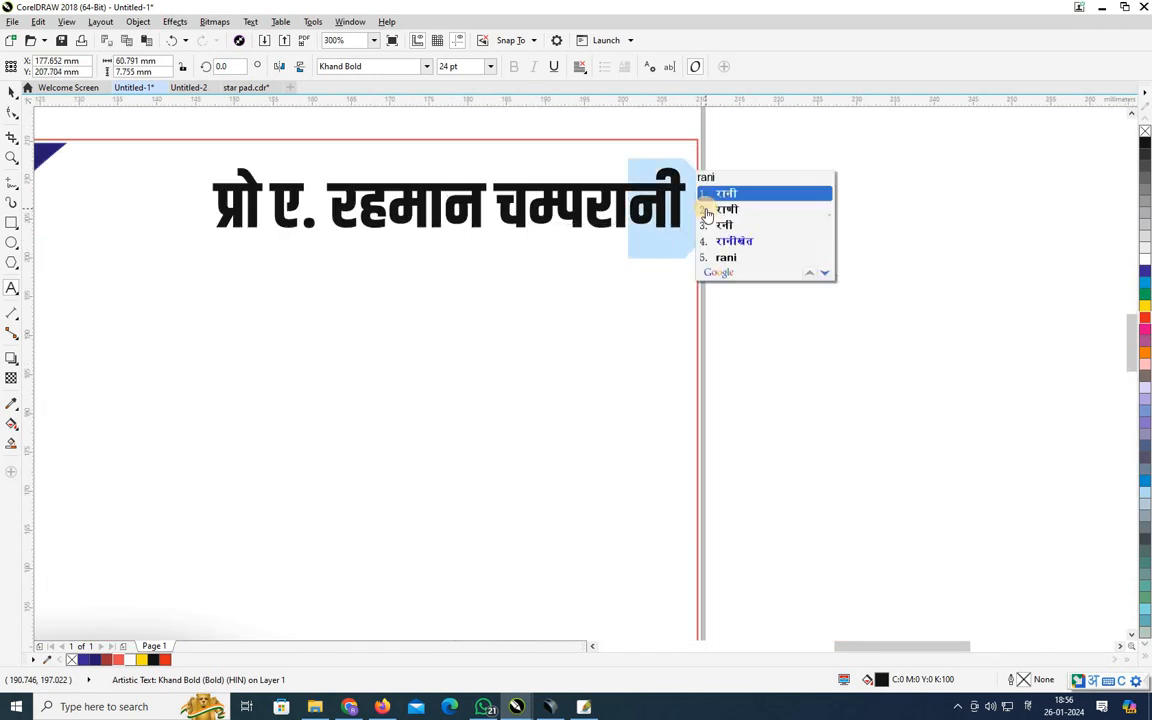
{"action": "type", "text": "ni"}
Fix the surname spelling by removing stray vowel signs and letters and inserting the corrected syllable.
{"action": "left_click", "coordinate": [706, 210]}
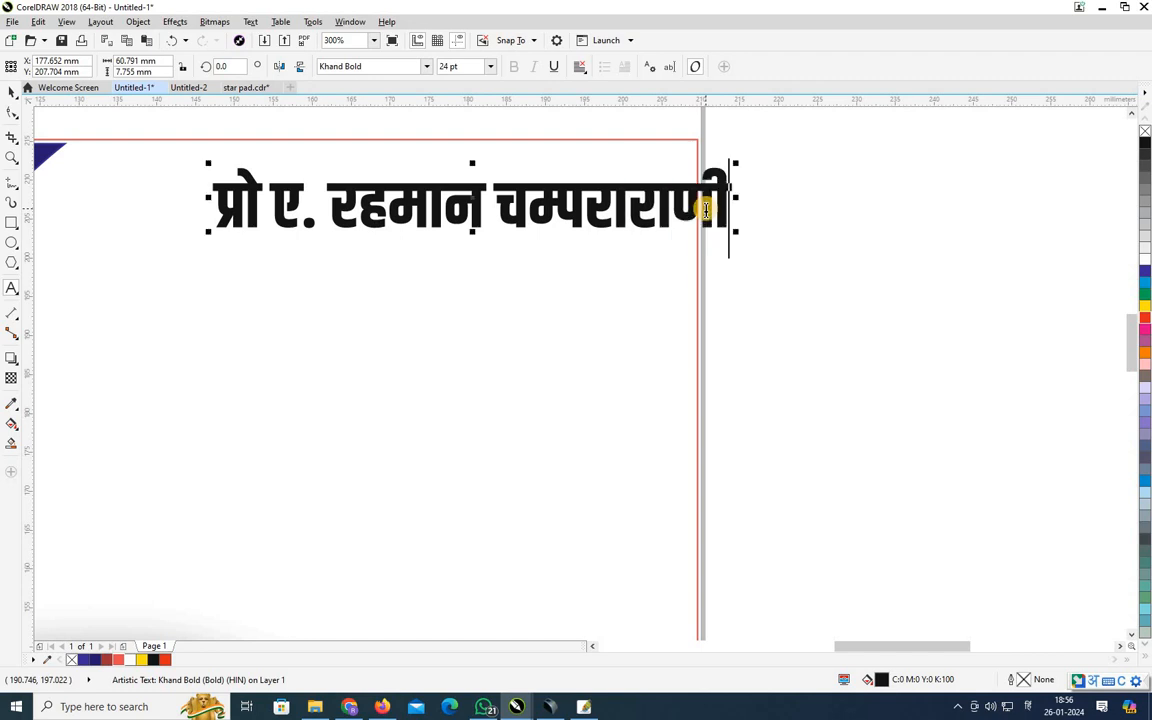
{"action": "left_click", "coordinate": [630, 213]}
{"action": "key", "text": "BackSpace"}
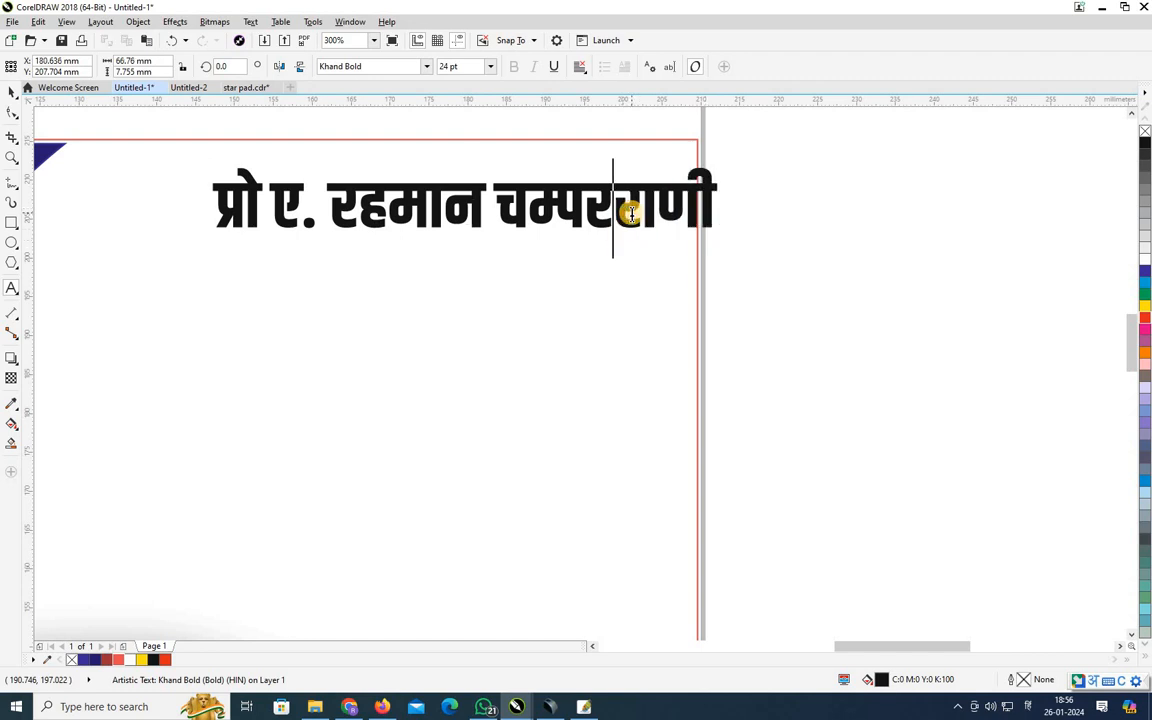
{"action": "key", "text": "BackSpace"}
{"action": "left_click", "coordinate": [632, 214]}
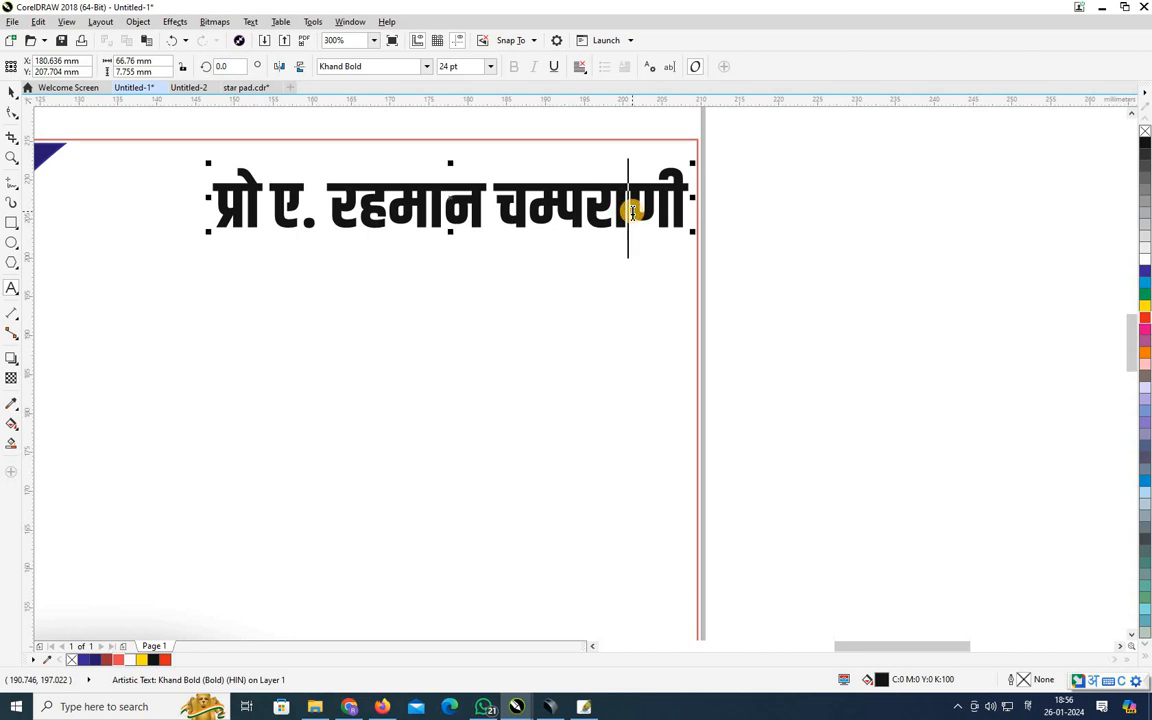
{"action": "key", "text": "BackSpace"}
{"action": "left_click", "coordinate": [582, 216]}
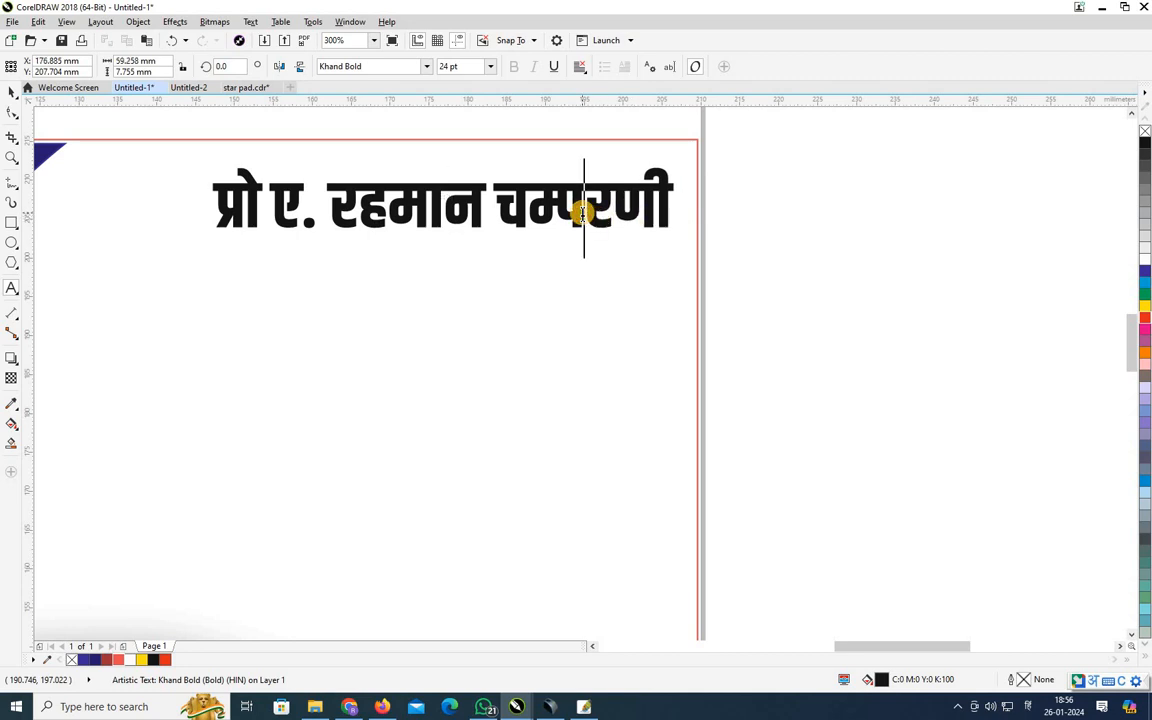
{"action": "key", "text": "BackSpace"}
{"action": "type", "text": "pa"}
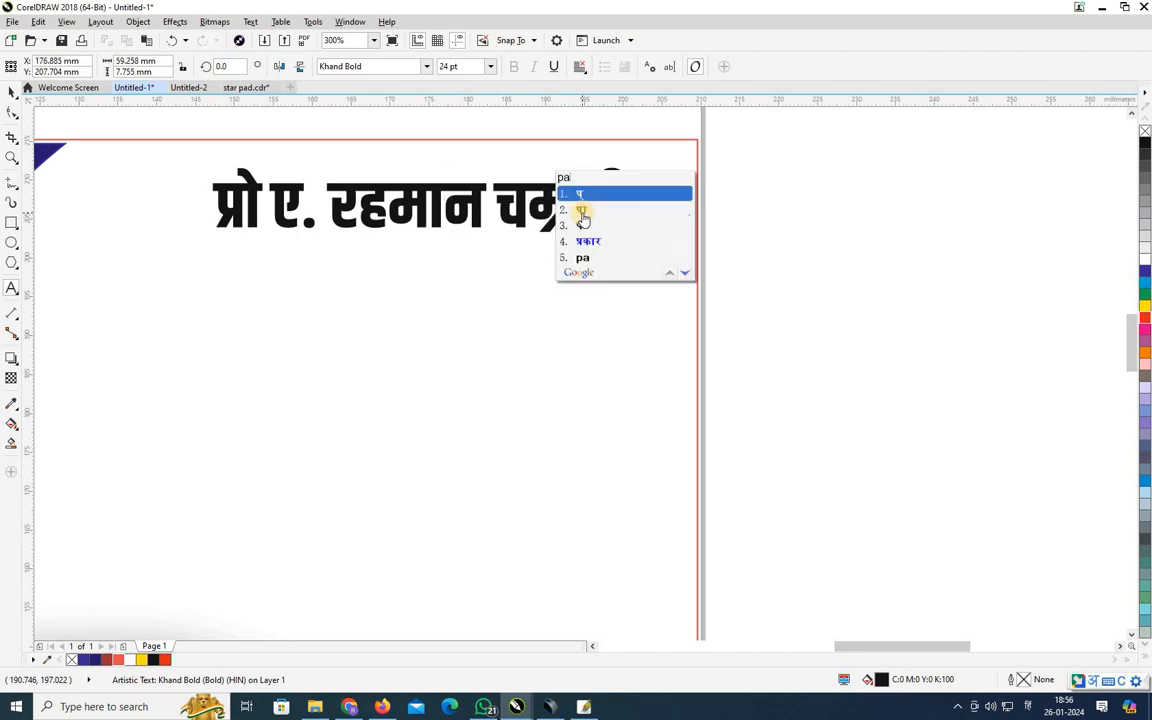
{"action": "left_click", "coordinate": [582, 212]}
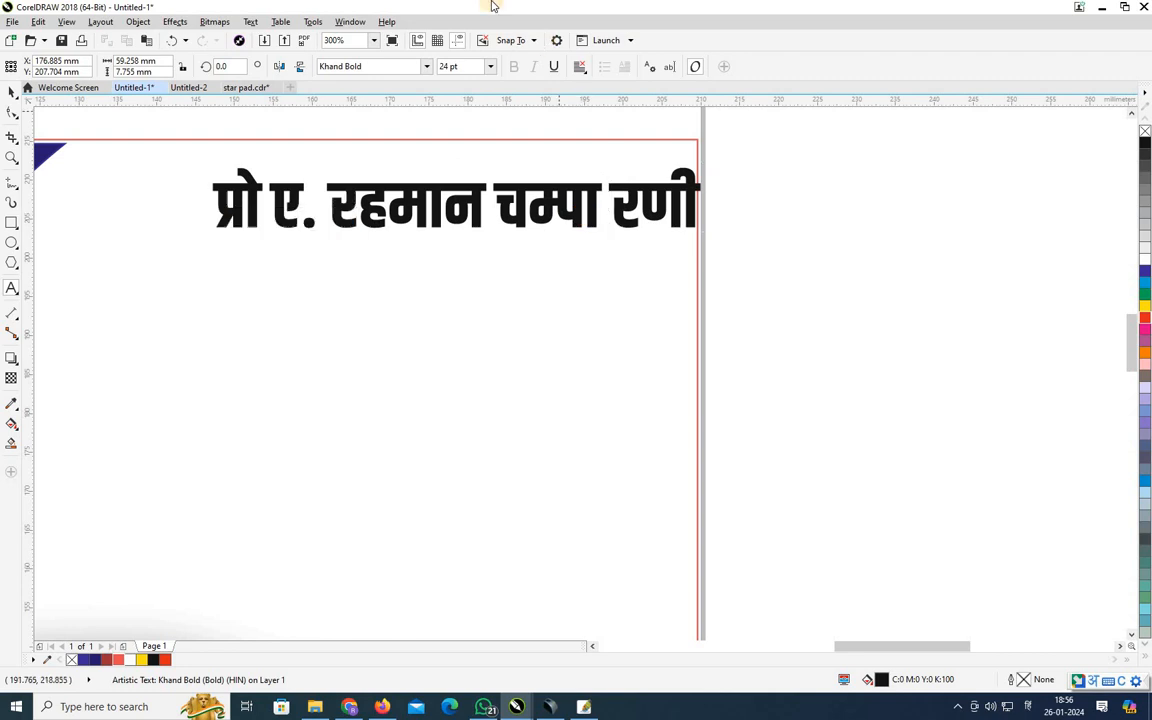
{"action": "key", "text": "BackSpace"}
Enlarge the proprietor's name line to about 33.5 pt.
{"action": "left_click", "coordinate": [12, 91]}
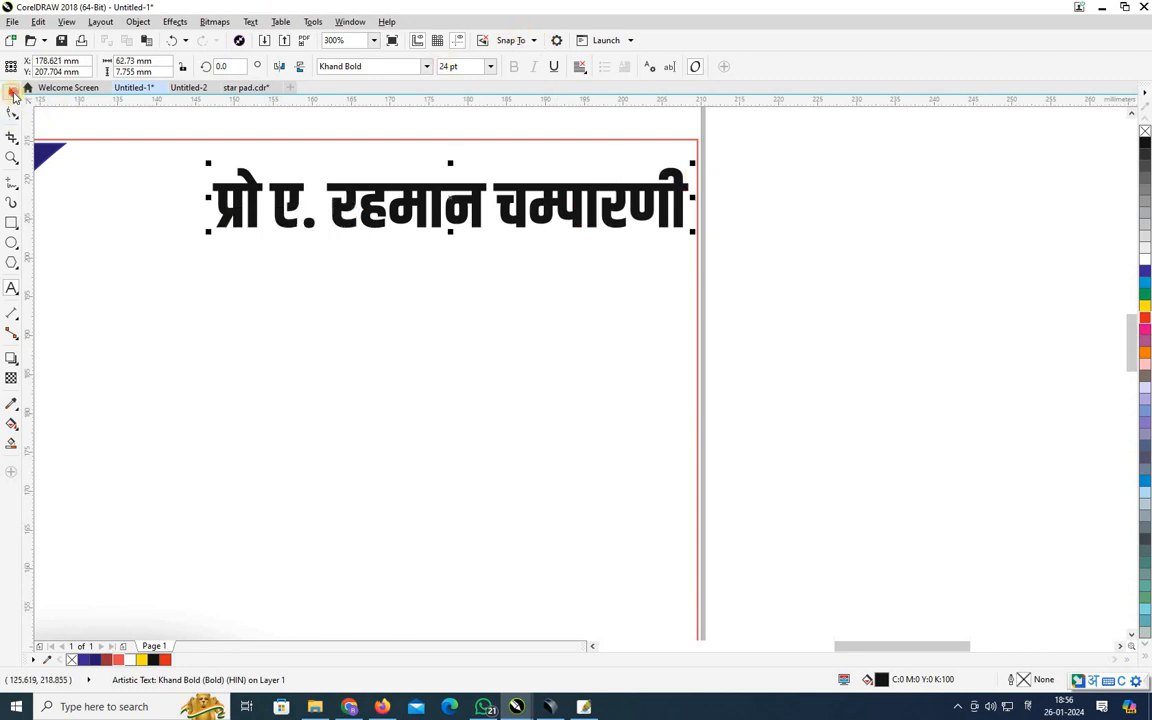
{"action": "left_click_drag", "start_coordinate": [207, 232], "coordinate": [78, 330]}
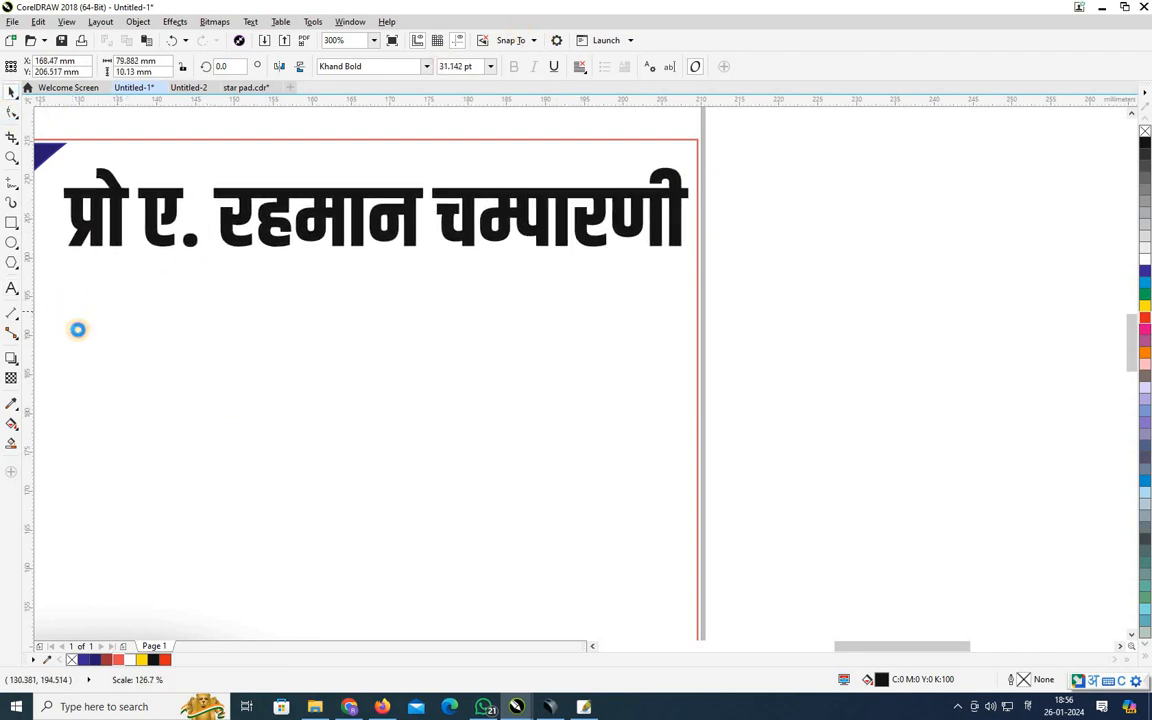
{"action": "left_click_drag", "start_coordinate": [959, 645], "coordinate": [896, 598]}
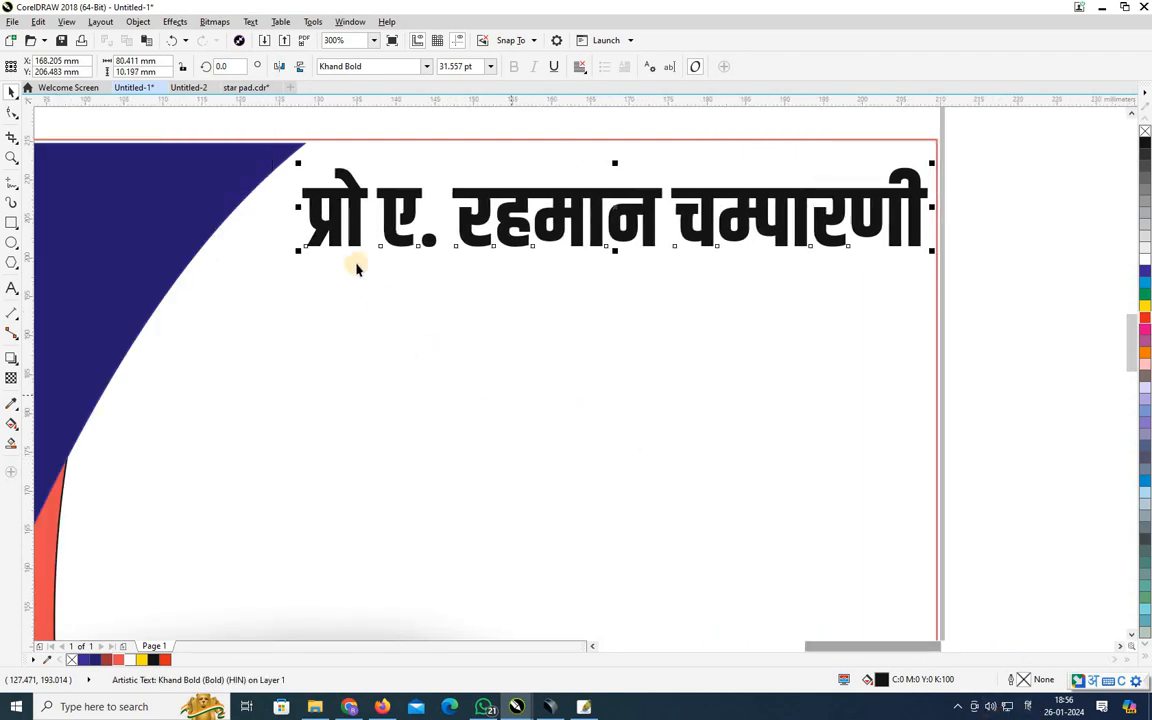
{"action": "left_click_drag", "start_coordinate": [298, 249], "coordinate": [258, 273]}
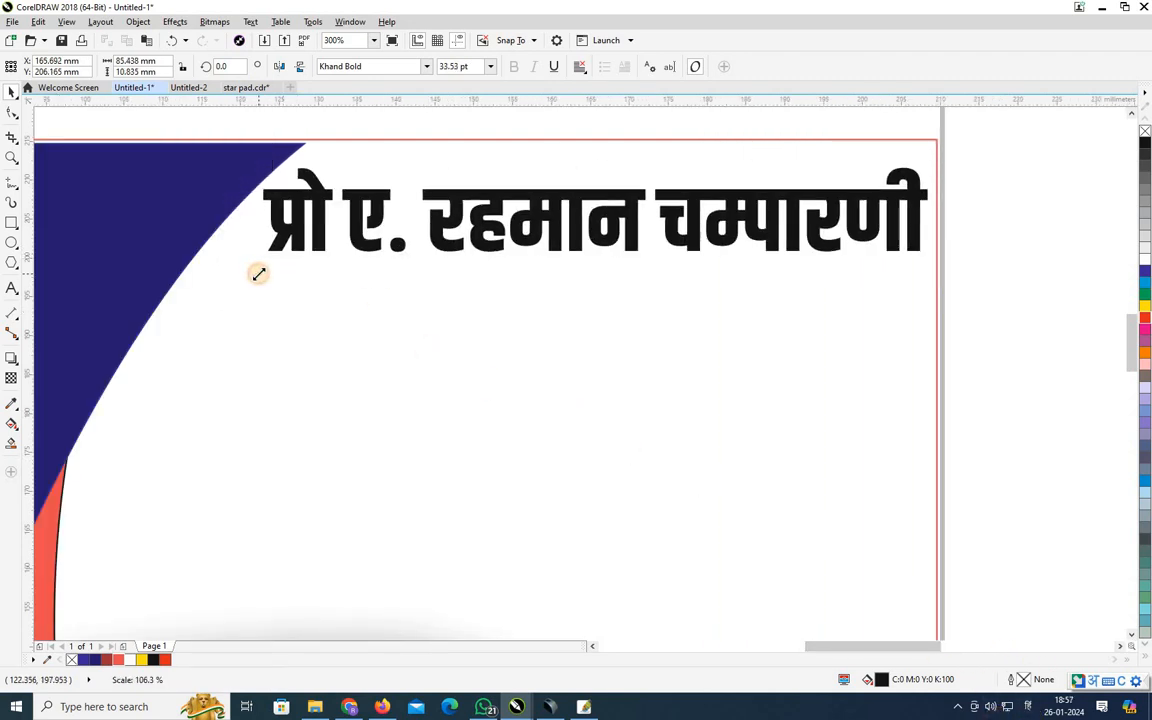
Inside the banner's PowerClip, raise the navy panel's top edge to the banner's top edge.
{"action": "left_click", "coordinate": [213, 211], "text": "ctrl"}
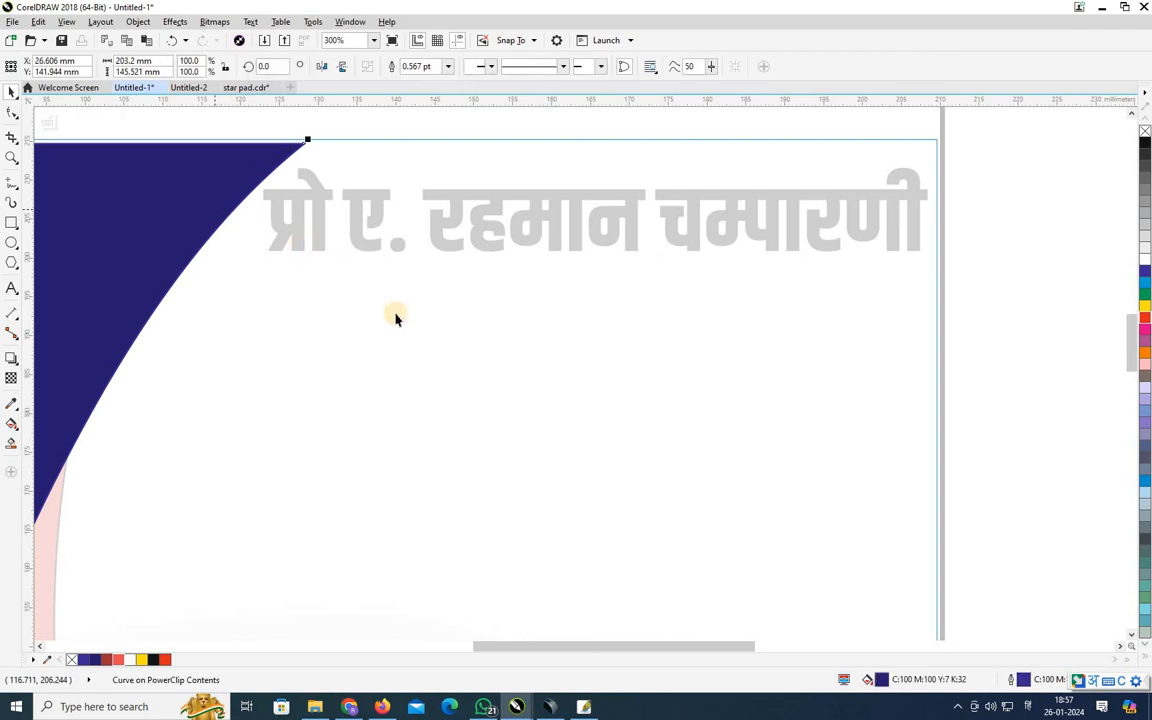
{"action": "left_click_drag", "start_coordinate": [646, 647], "coordinate": [536, 647]}
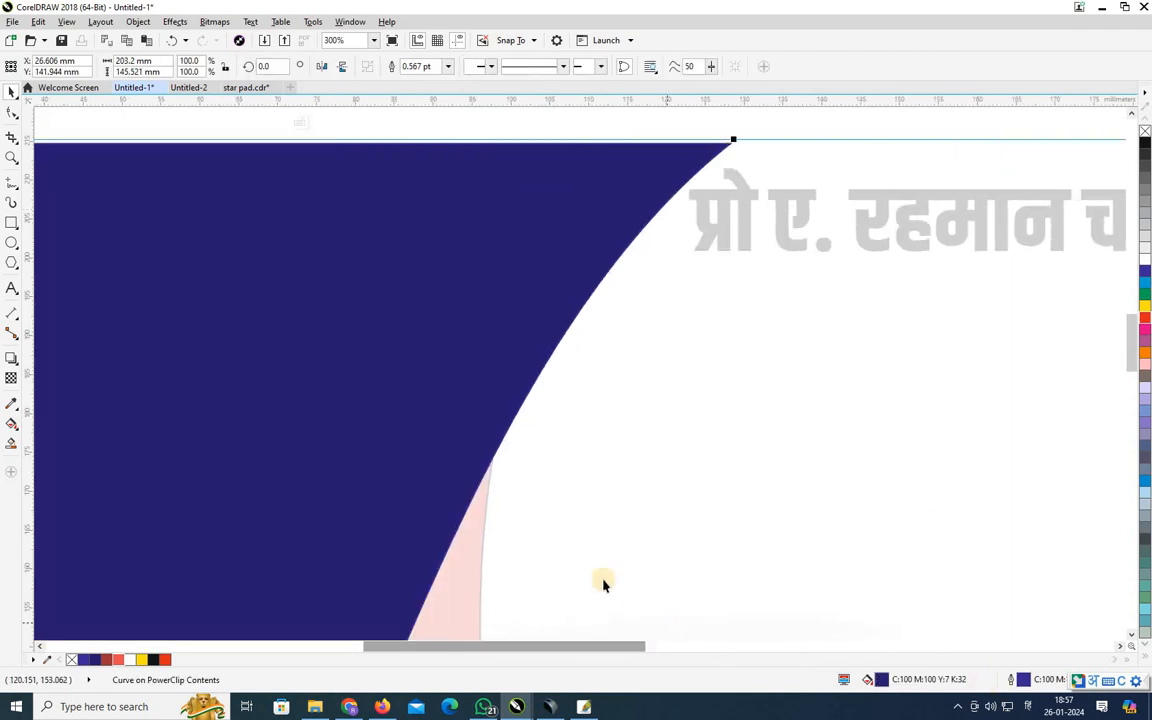
{"action": "left_click", "coordinate": [334, 198]}
{"action": "scroll", "coordinate": [720, 406], "scroll_direction": "down", "scroll_amount": 4}
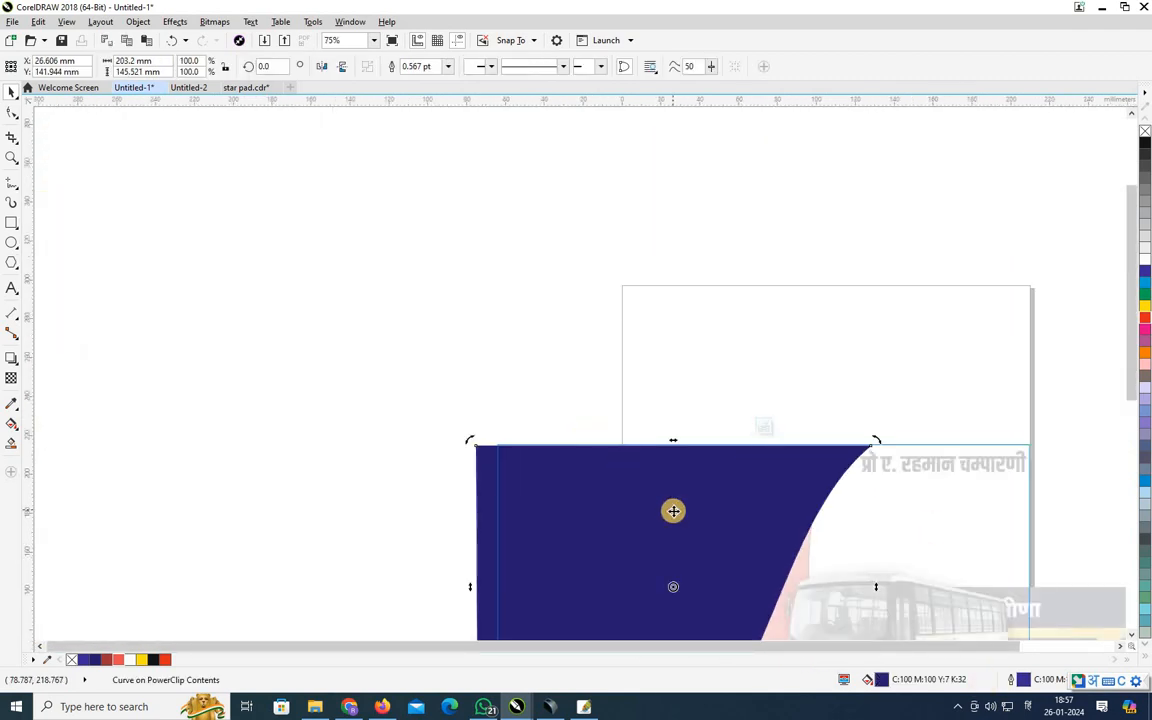
{"action": "left_click", "coordinate": [672, 450]}
{"action": "left_click_drag", "start_coordinate": [673, 440], "coordinate": [674, 435]}
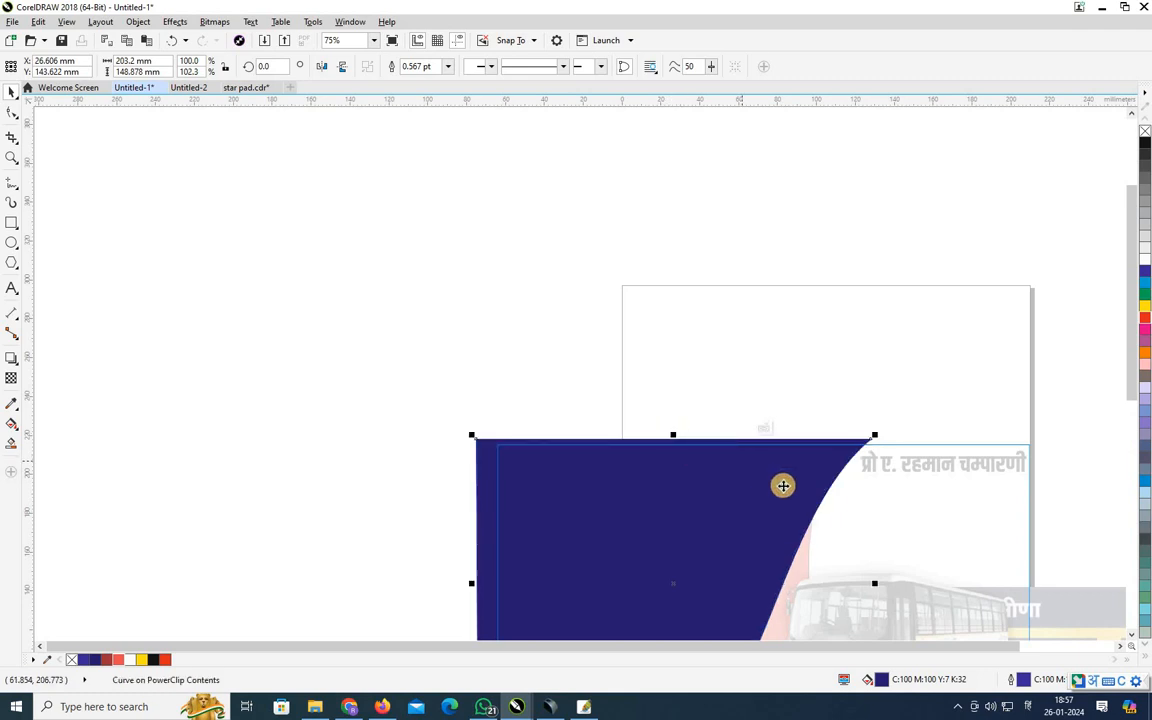
{"action": "left_click", "coordinate": [765, 429]}
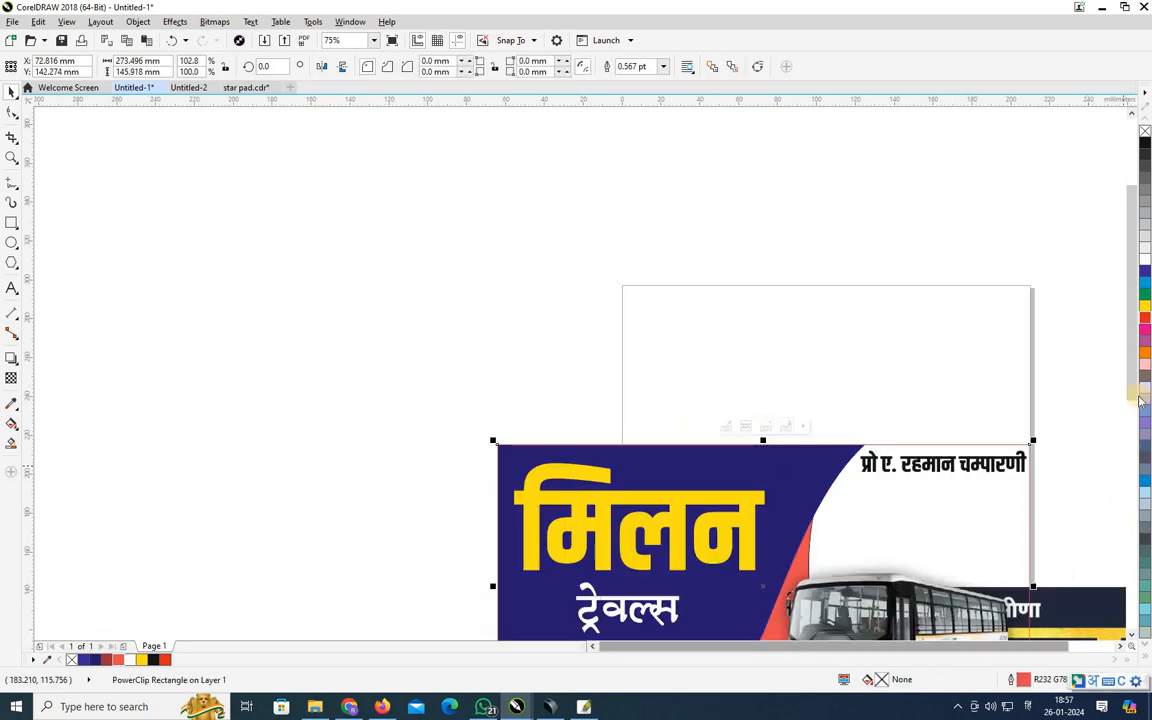
{"action": "left_click_drag", "start_coordinate": [1133, 381], "coordinate": [1133, 404]}
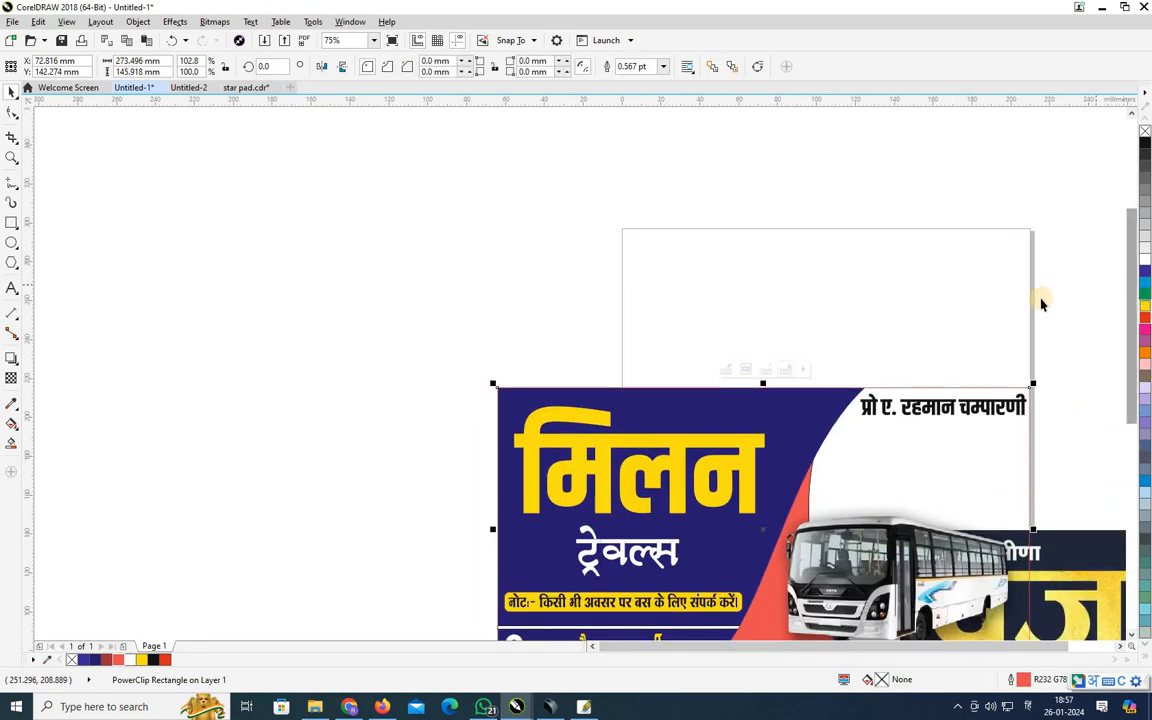
Give the banner a 4.0 pt outline, settling on red after trying other colours.
{"action": "left_click", "coordinate": [664, 68]}
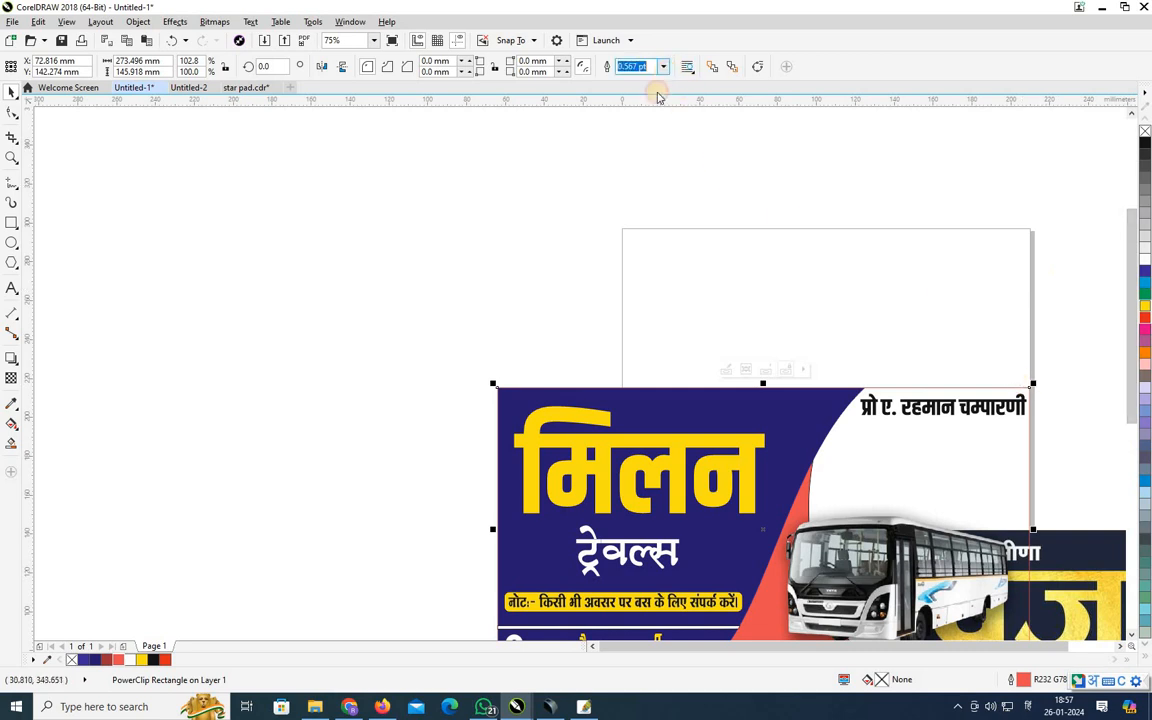
{"action": "left_click", "coordinate": [662, 67]}
{"action": "left_click", "coordinate": [638, 157]}
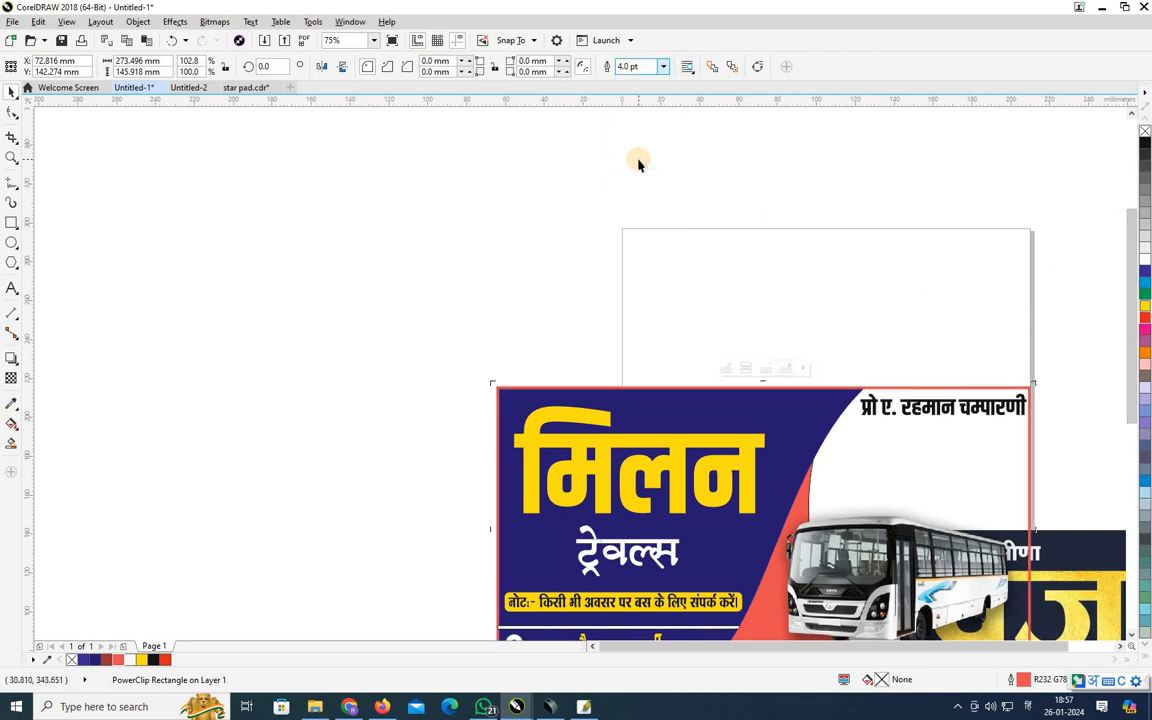
{"action": "right_click", "coordinate": [1142, 274]}
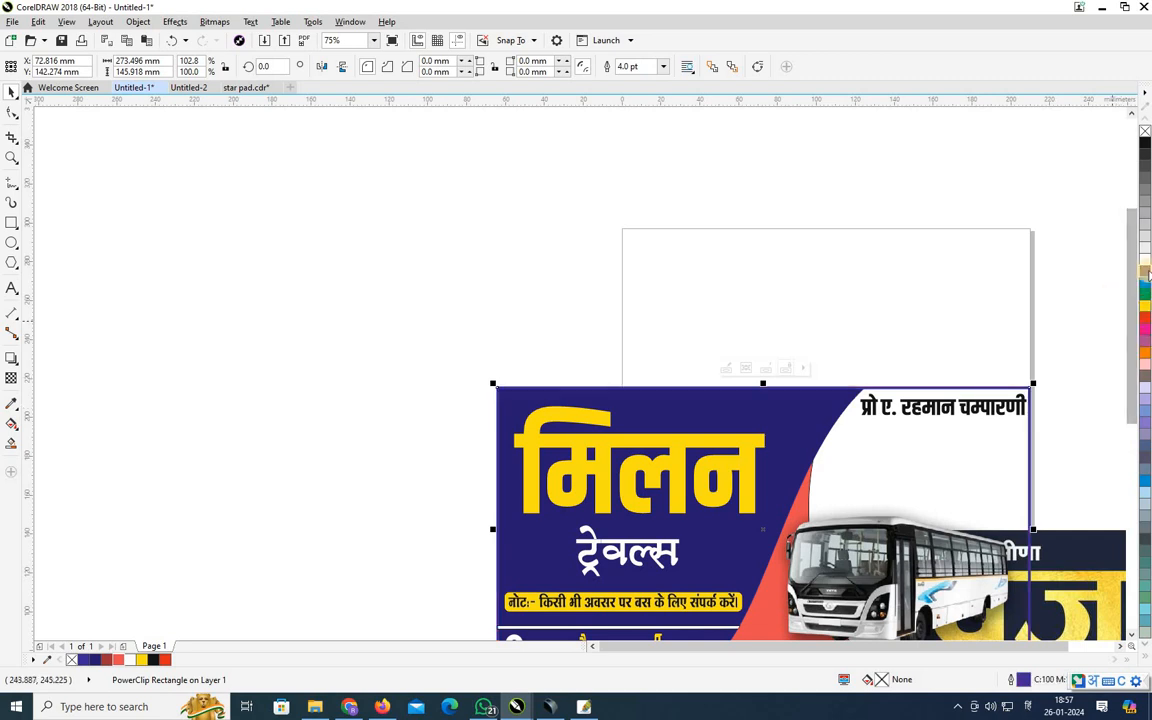
{"action": "scroll", "coordinate": [1146, 290], "scroll_direction": "down", "scroll_amount": 3}
{"action": "right_click", "coordinate": [1145, 284]}
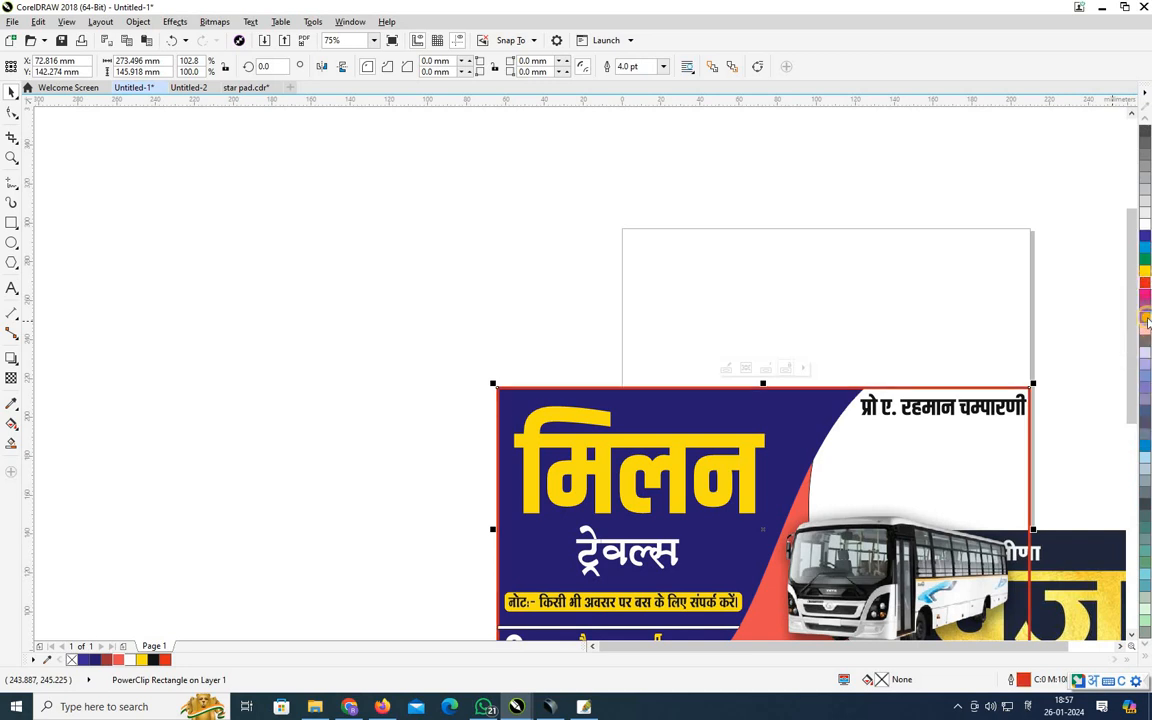
{"action": "right_click", "coordinate": [1146, 319]}
{"action": "scroll", "coordinate": [1132, 330], "scroll_direction": "down", "scroll_amount": 3}
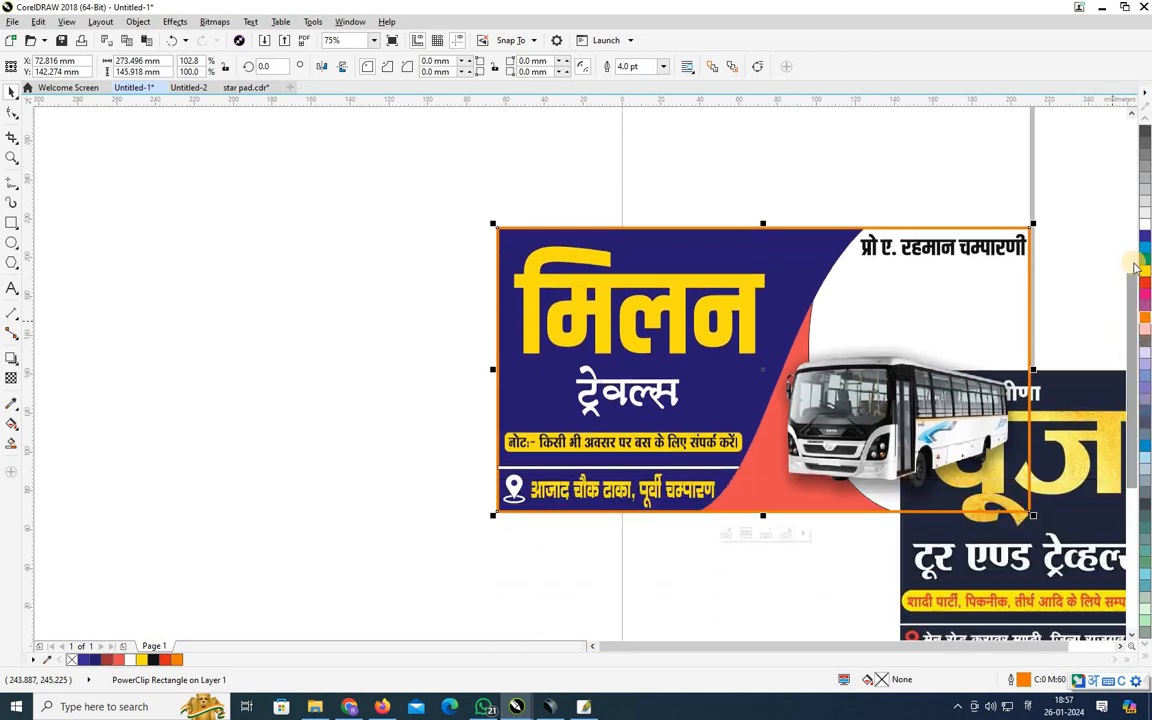
{"action": "right_click", "coordinate": [1144, 248]}
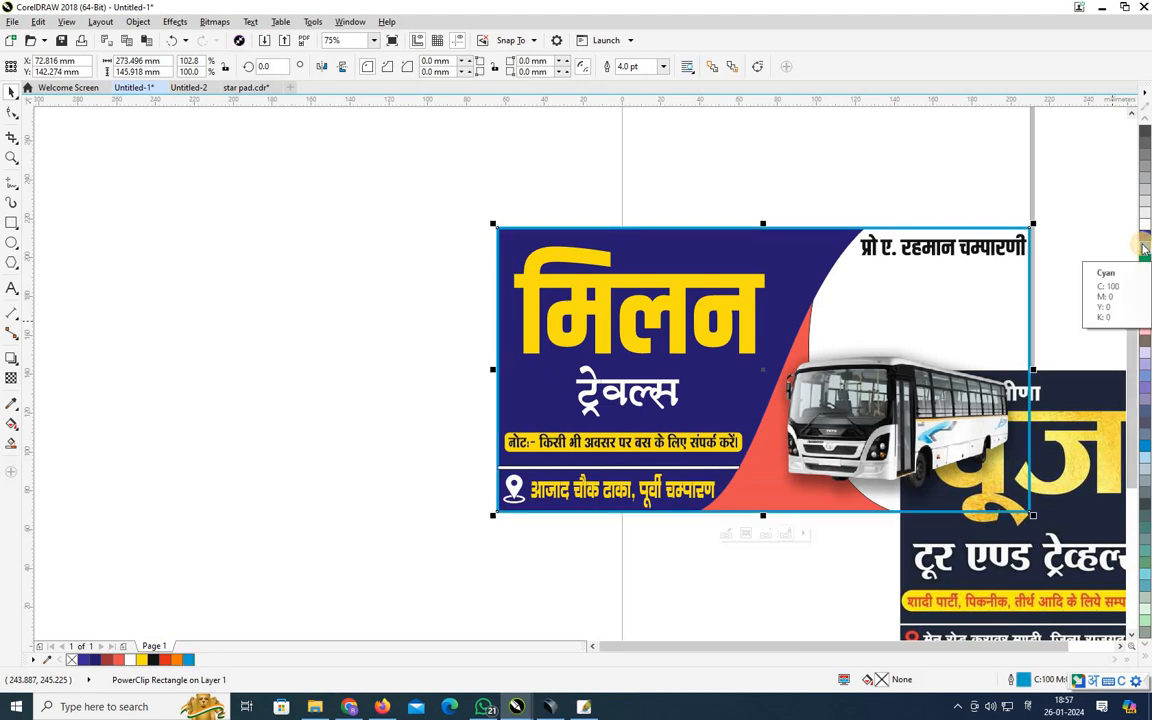
{"action": "right_click", "coordinate": [1146, 240]}
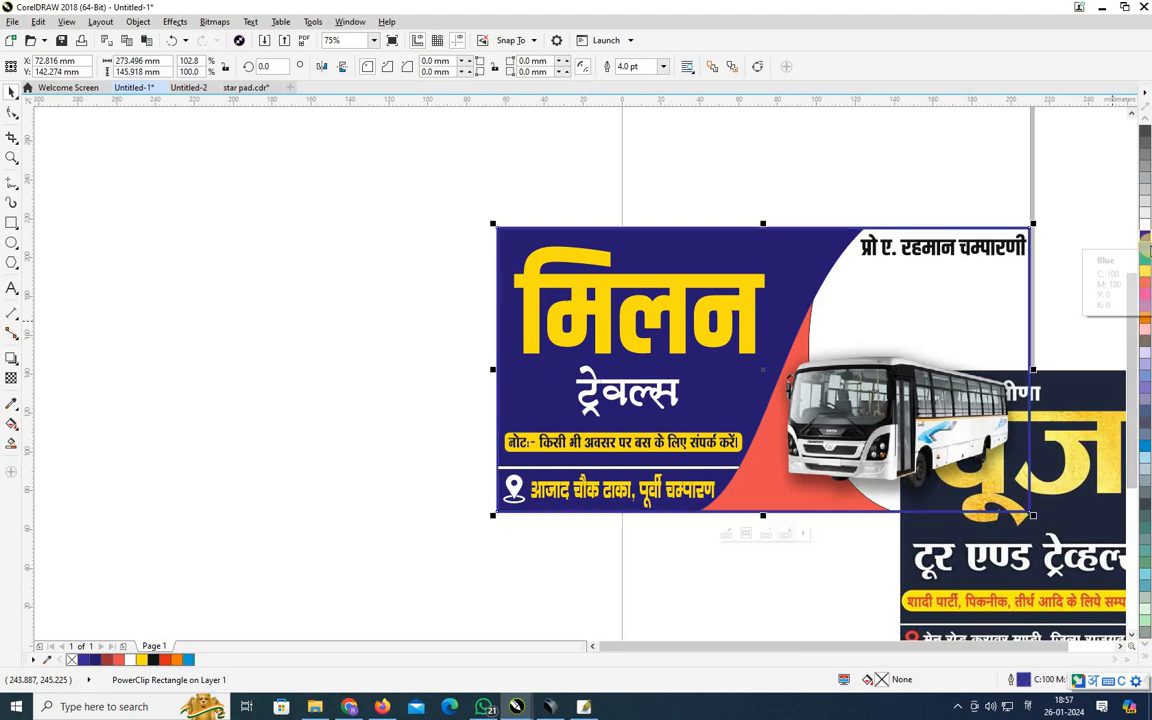
{"action": "right_click", "coordinate": [1146, 284]}
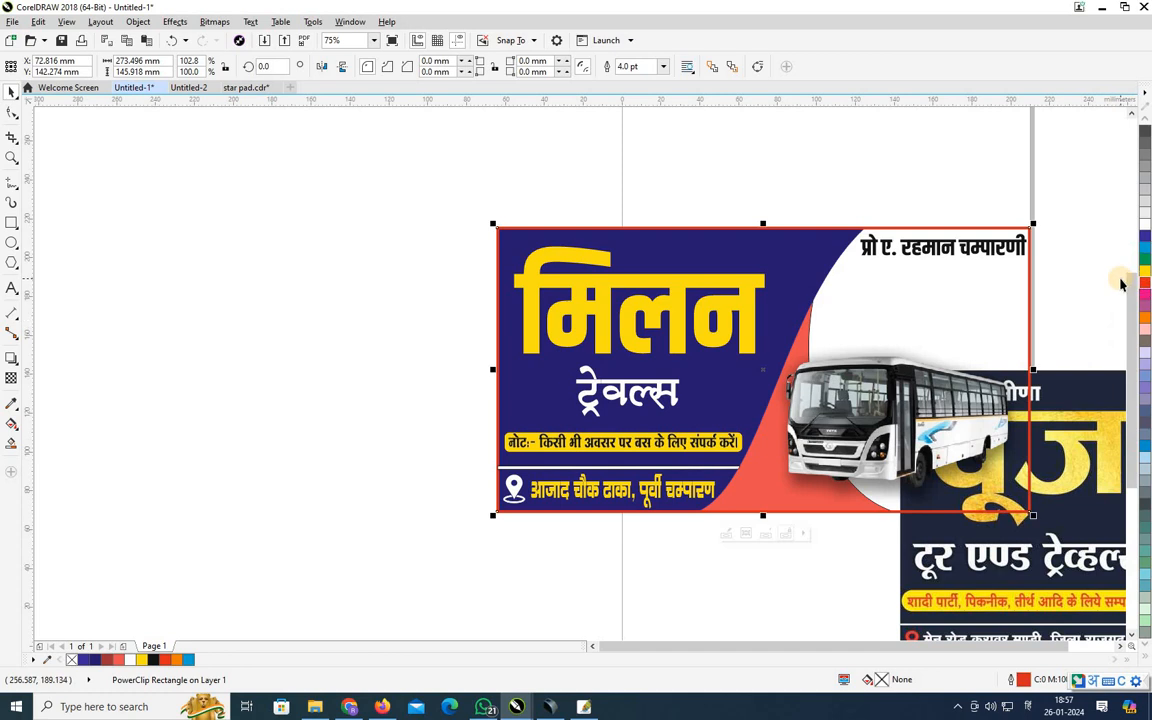
{"action": "key", "text": "Escape"}
{"action": "scroll", "coordinate": [925, 243], "scroll_direction": "up", "scroll_amount": 2}
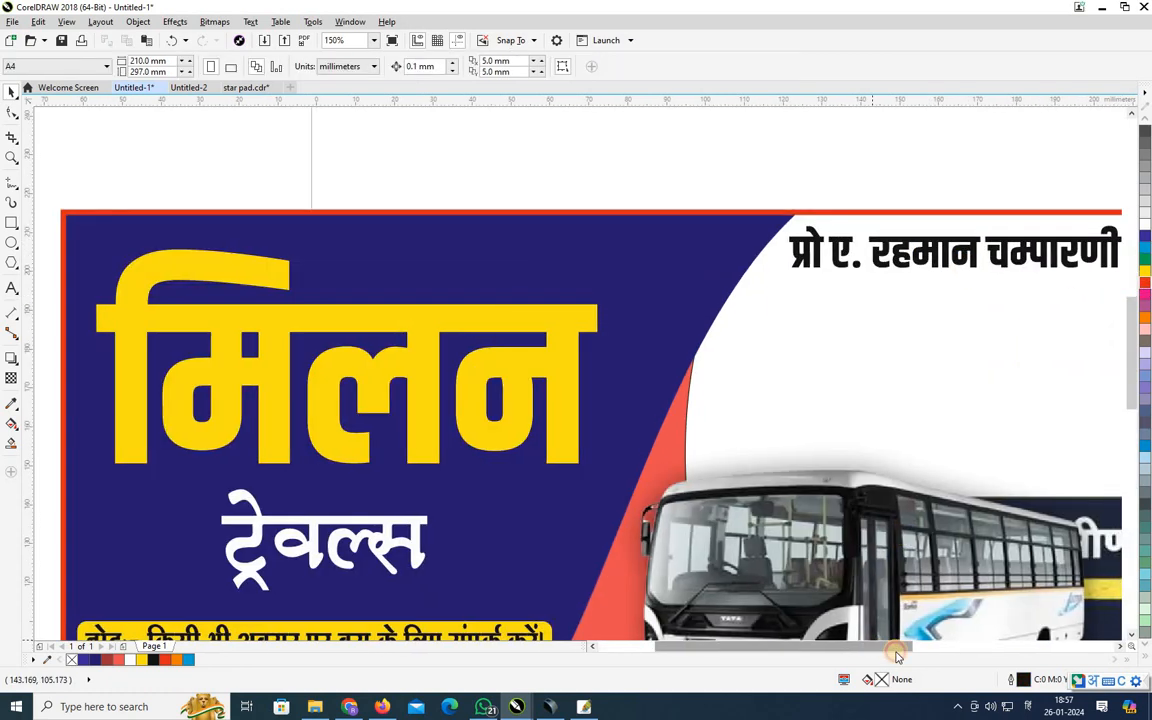
Narrow the proprietor's name line slightly and insert ':-' after प्रो.
{"action": "scroll", "coordinate": [933, 393], "scroll_direction": "right", "scroll_amount": 2}
{"action": "left_click", "coordinate": [982, 259]}
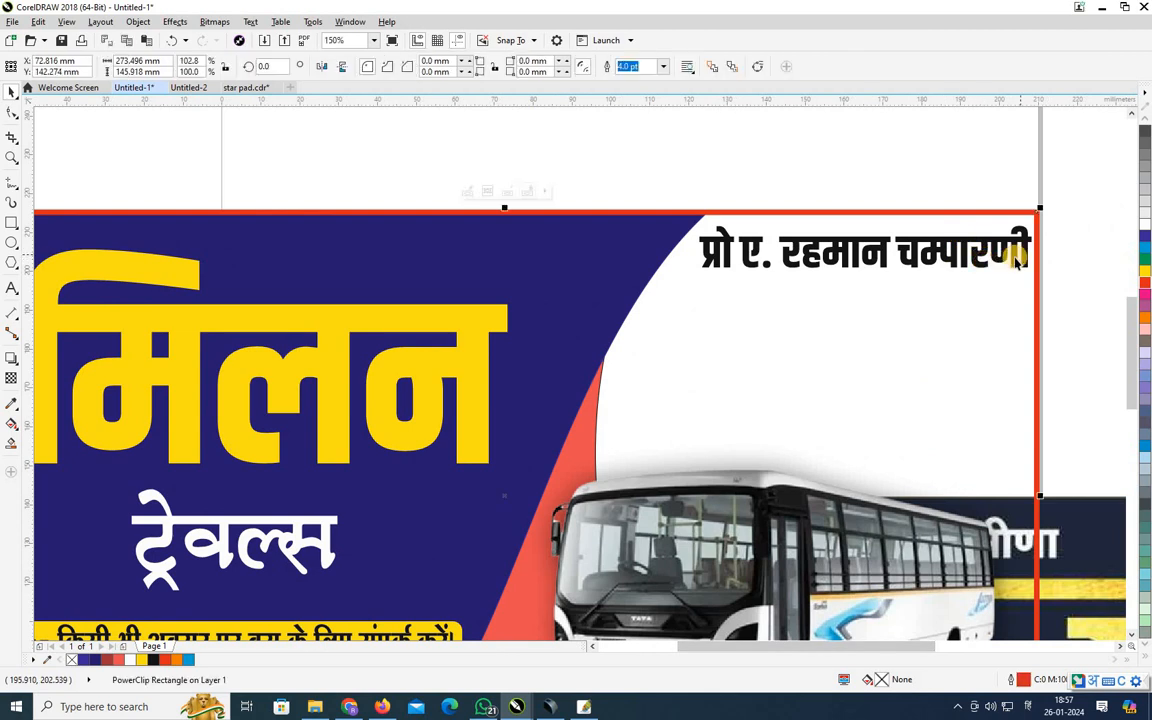
{"action": "left_click", "coordinate": [912, 235], "text": "ctrl"}
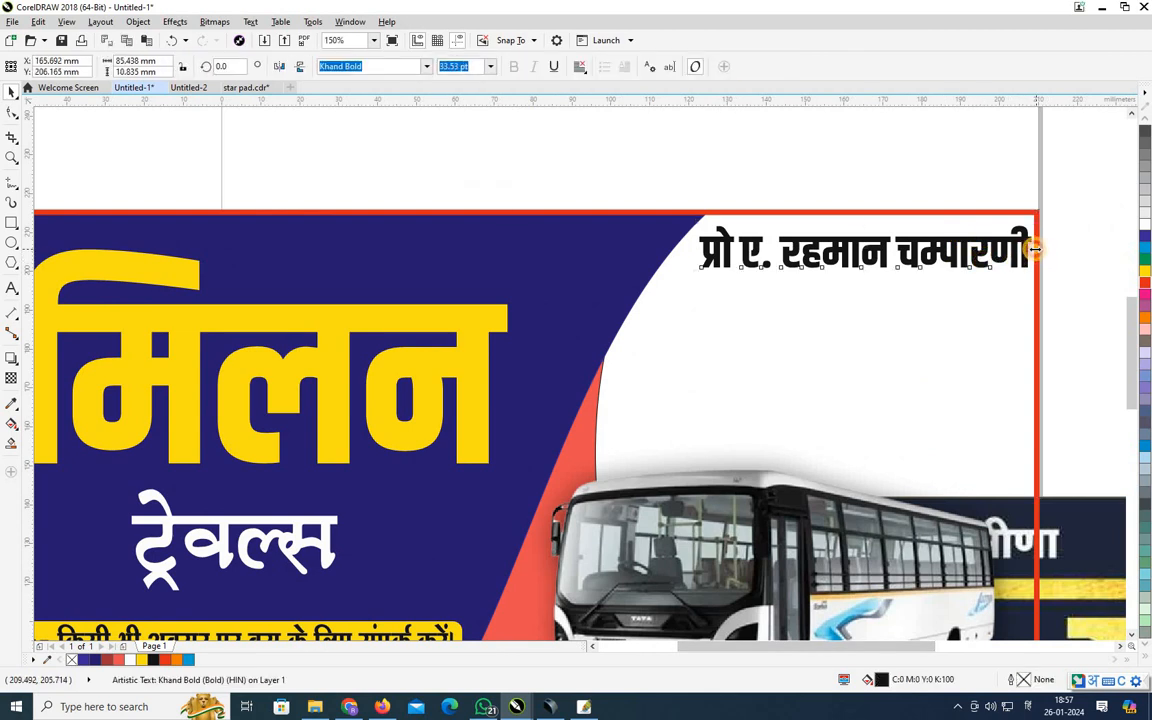
{"action": "left_click_drag", "start_coordinate": [1036, 249], "coordinate": [1031, 249]}
{"action": "left_click_drag", "start_coordinate": [866, 280], "coordinate": [864, 284]}
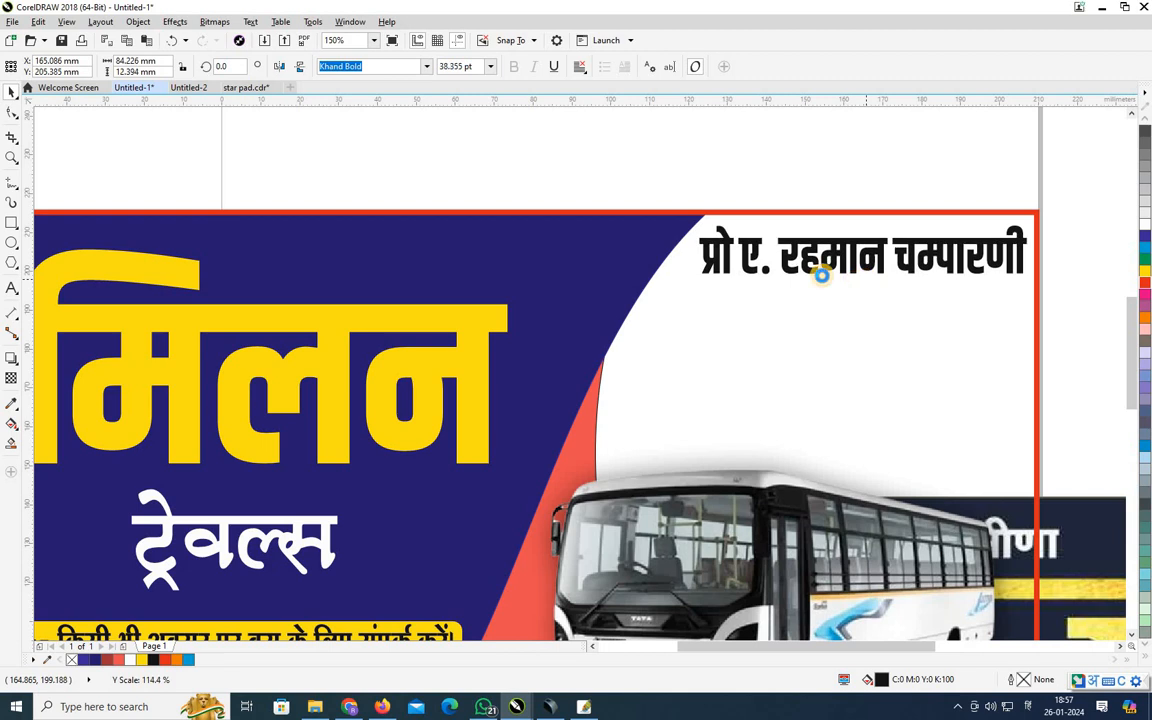
{"action": "left_click", "coordinate": [17, 290]}
{"action": "left_click", "coordinate": [731, 255]}
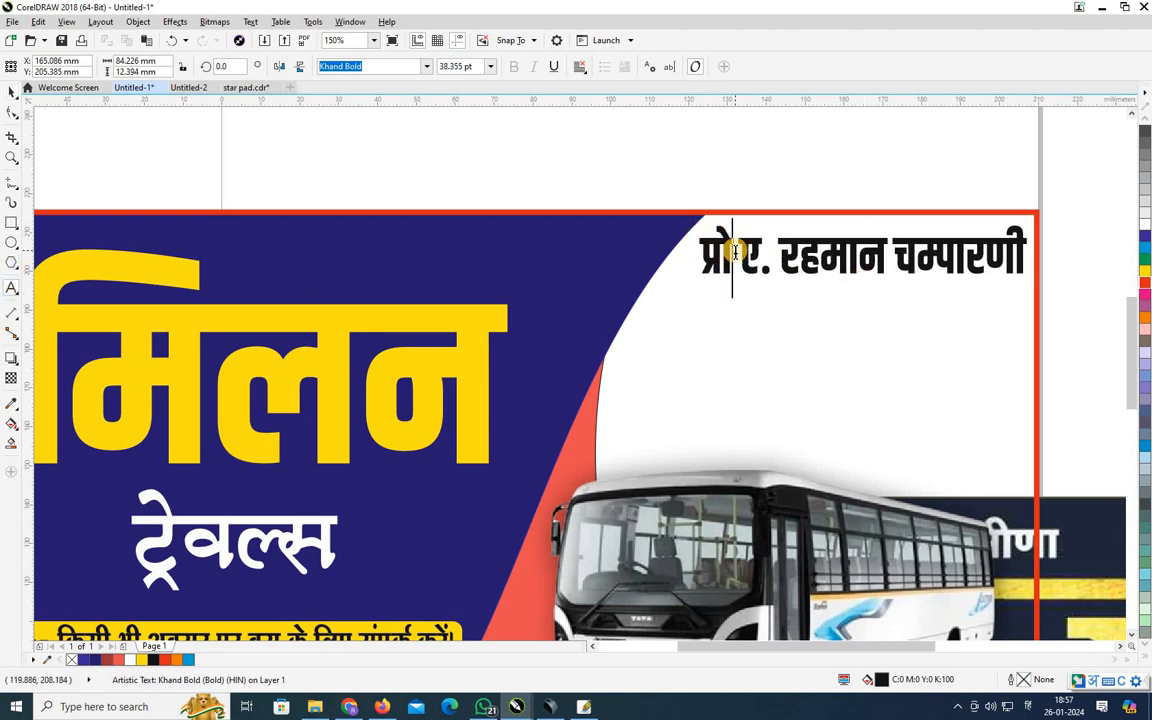
{"action": "type", "text": ":-"}
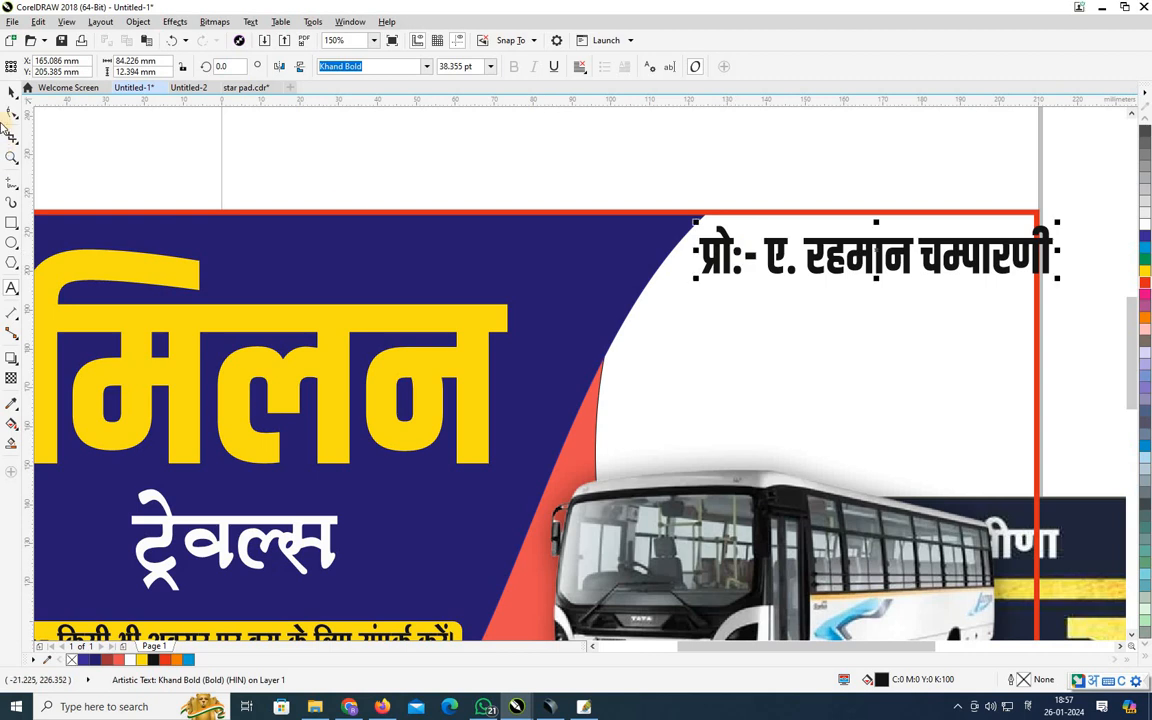
Narrow the line to fit inside the border and drop a duplicate directly below it.
{"action": "left_click", "coordinate": [11, 92]}
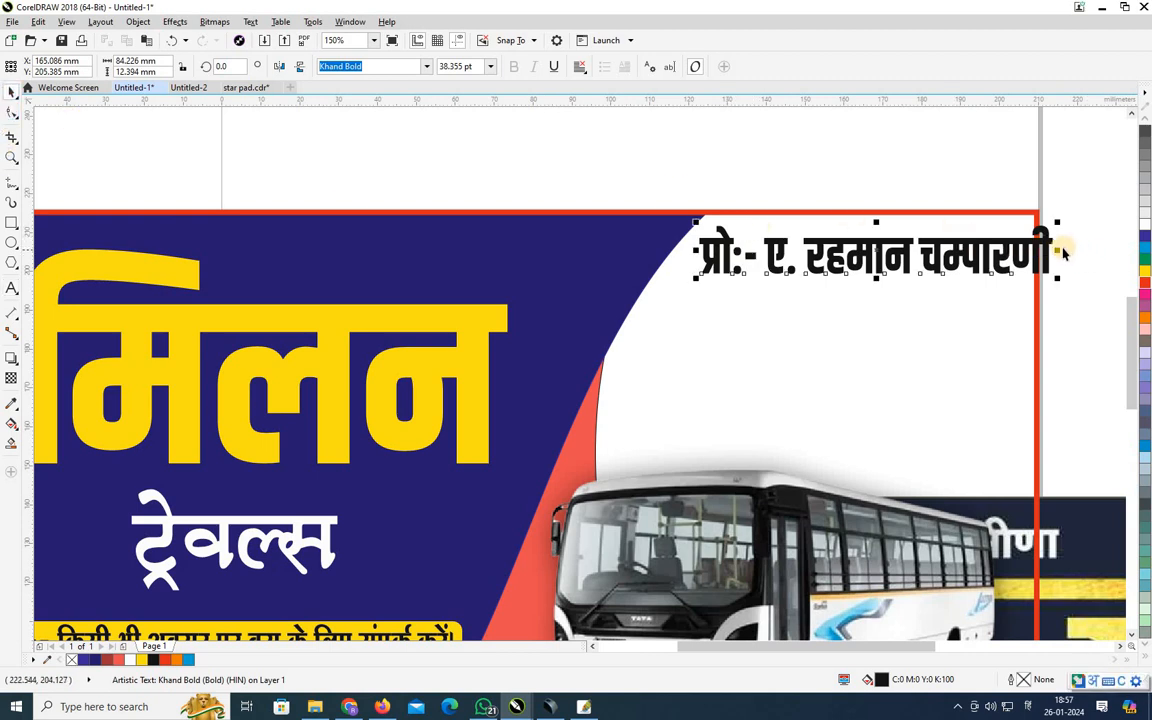
{"action": "left_click_drag", "start_coordinate": [1058, 249], "coordinate": [1037, 259]}
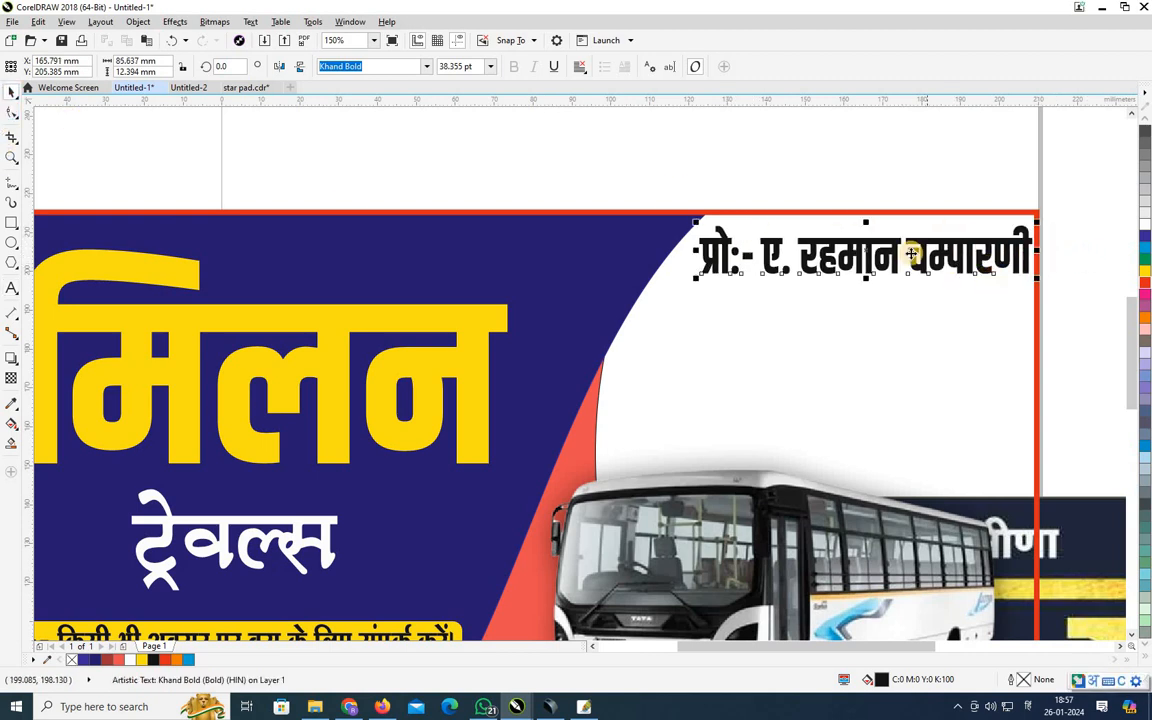
{"action": "left_click_drag", "start_coordinate": [886, 258], "coordinate": [869, 320]}
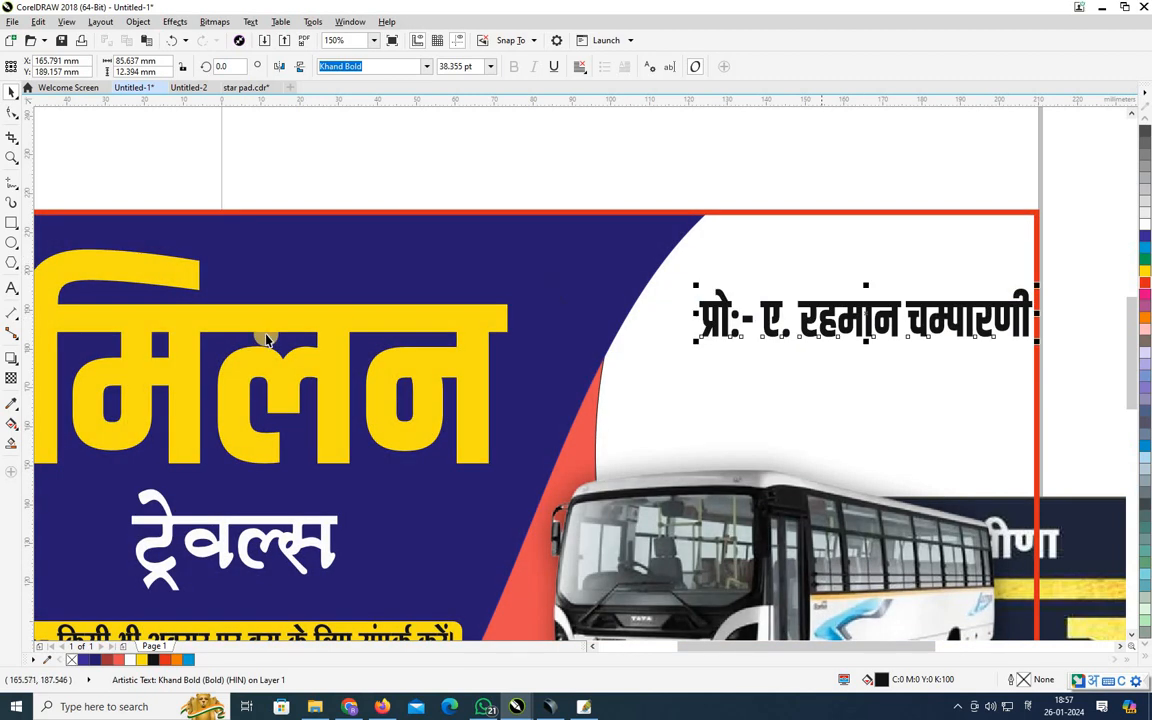
{"action": "key", "text": "ctrl+z"}
{"action": "left_click_drag", "start_coordinate": [832, 250], "coordinate": [828, 317]}
{"action": "right_click", "coordinate": [828, 317]}
{"action": "right_click", "coordinate": [828, 318]}
{"action": "left_click", "coordinate": [12, 285]}
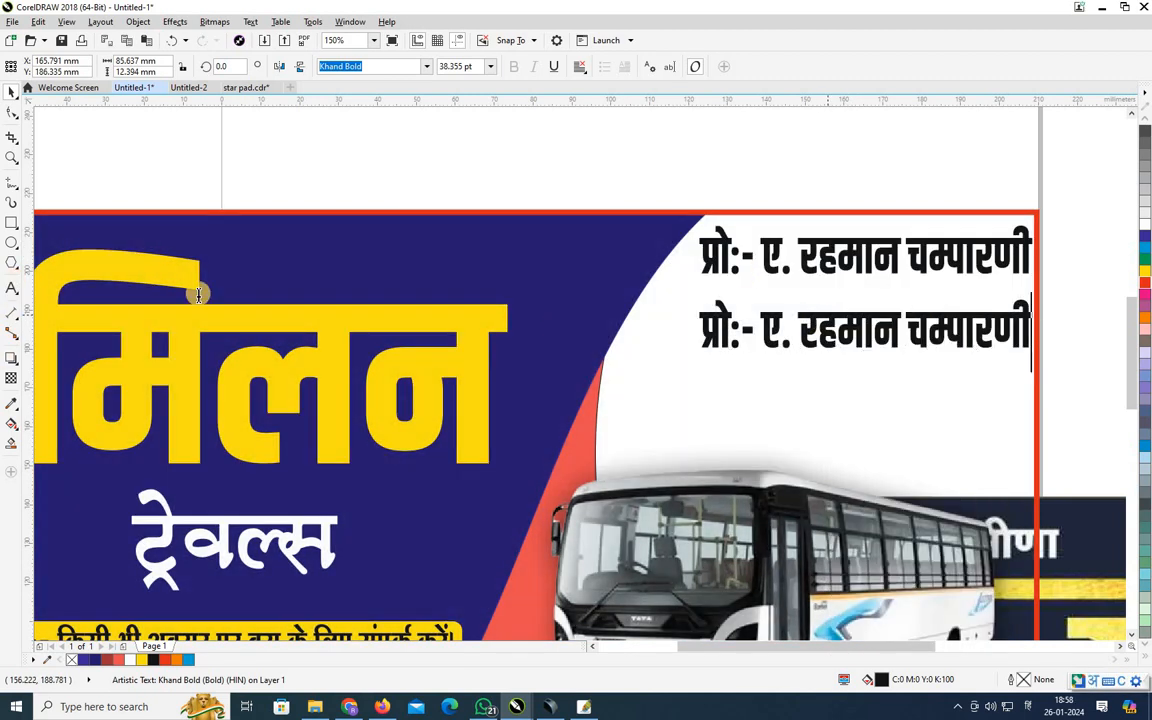
Replace the duplicate's text with मो. followed by two mobile numbers.
{"action": "left_click", "coordinate": [795, 312]}
{"action": "key", "text": "ctrl+a"}
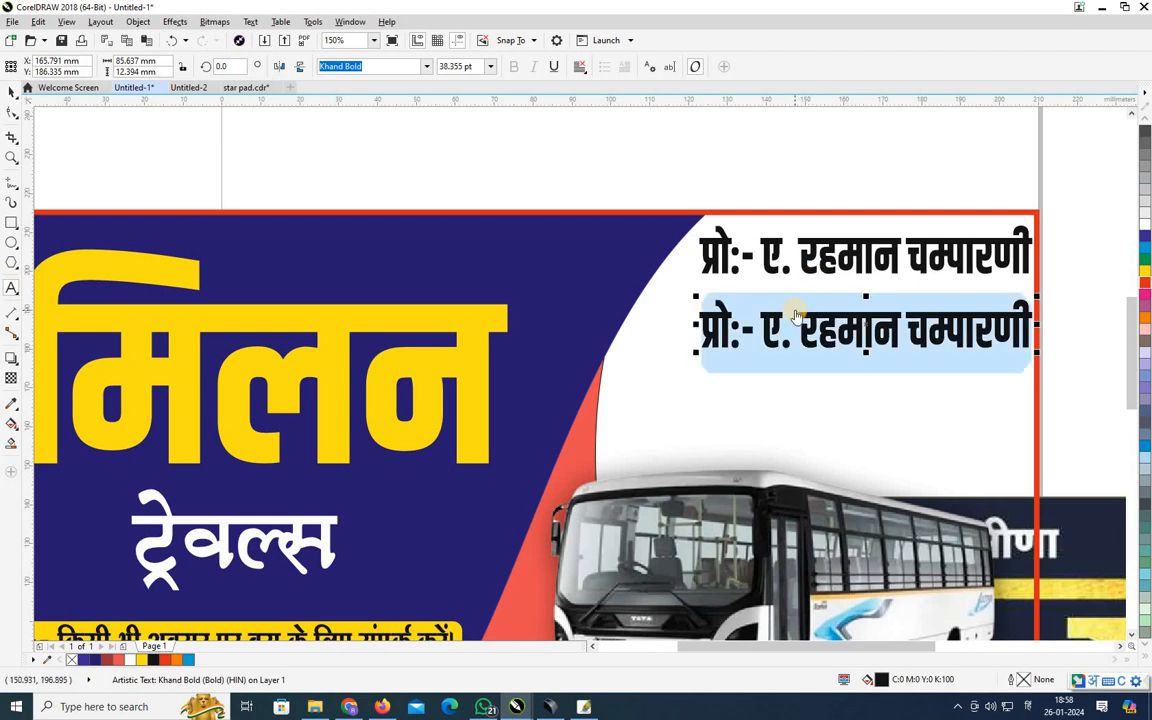
{"action": "key", "text": "BackSpace"}
{"action": "type", "text": "mo"}
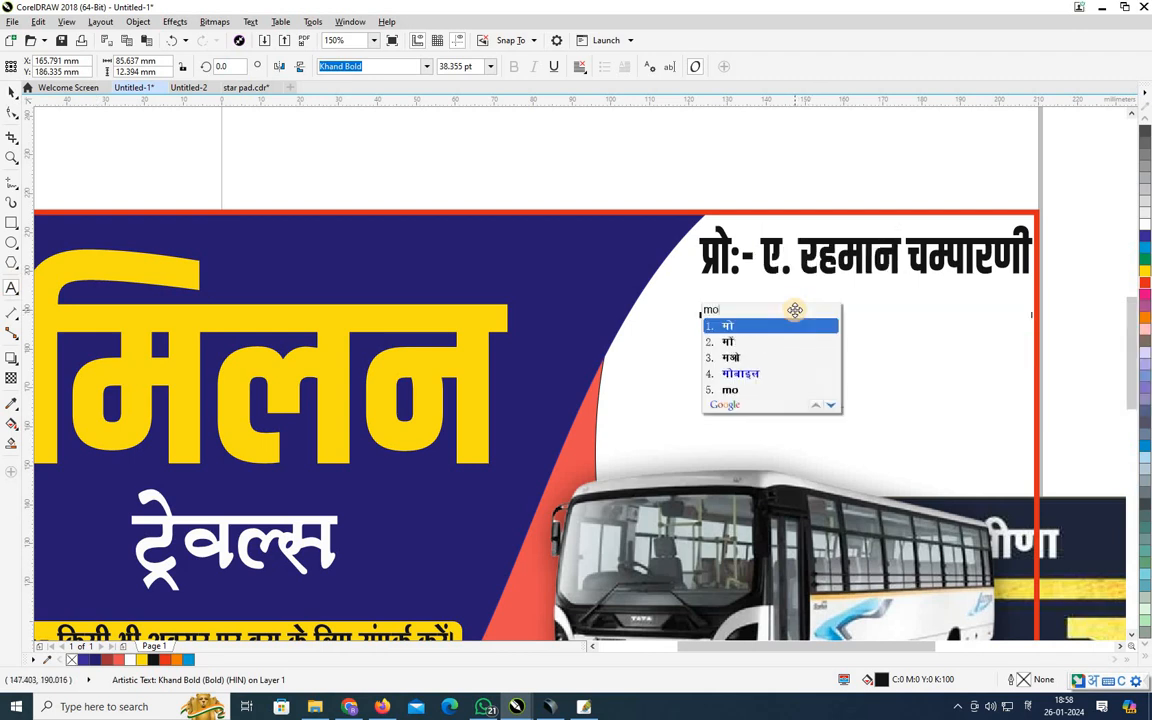
{"action": "type", "text": "h"}
{"action": "key", "text": "Return"}
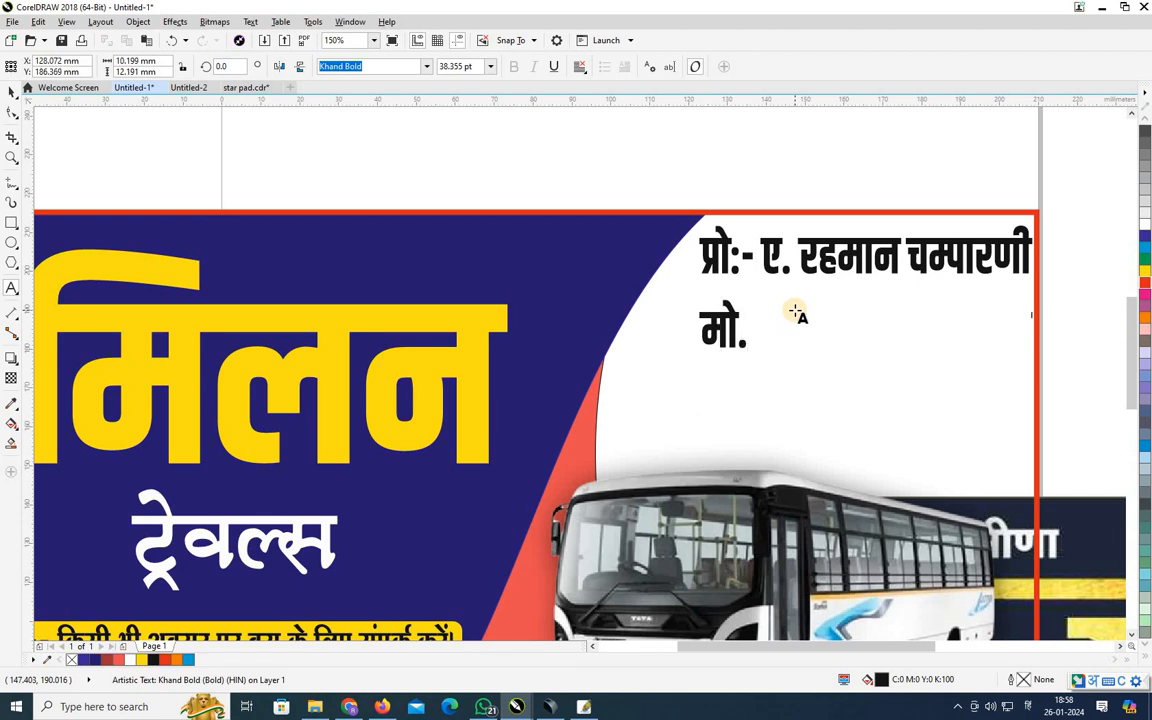
{"action": "type", "text": "9"}
{"action": "key", "text": "BackSpace"}
{"action": "type", "text": "8766"}
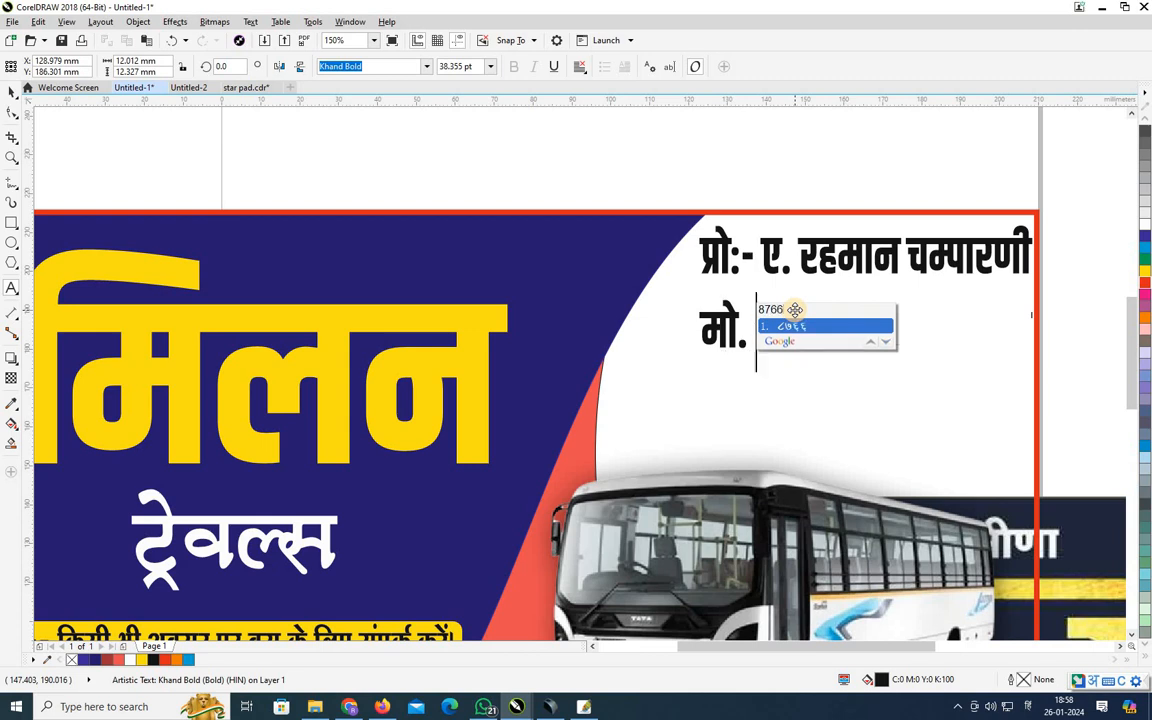
{"action": "key", "text": "alt+shift"}
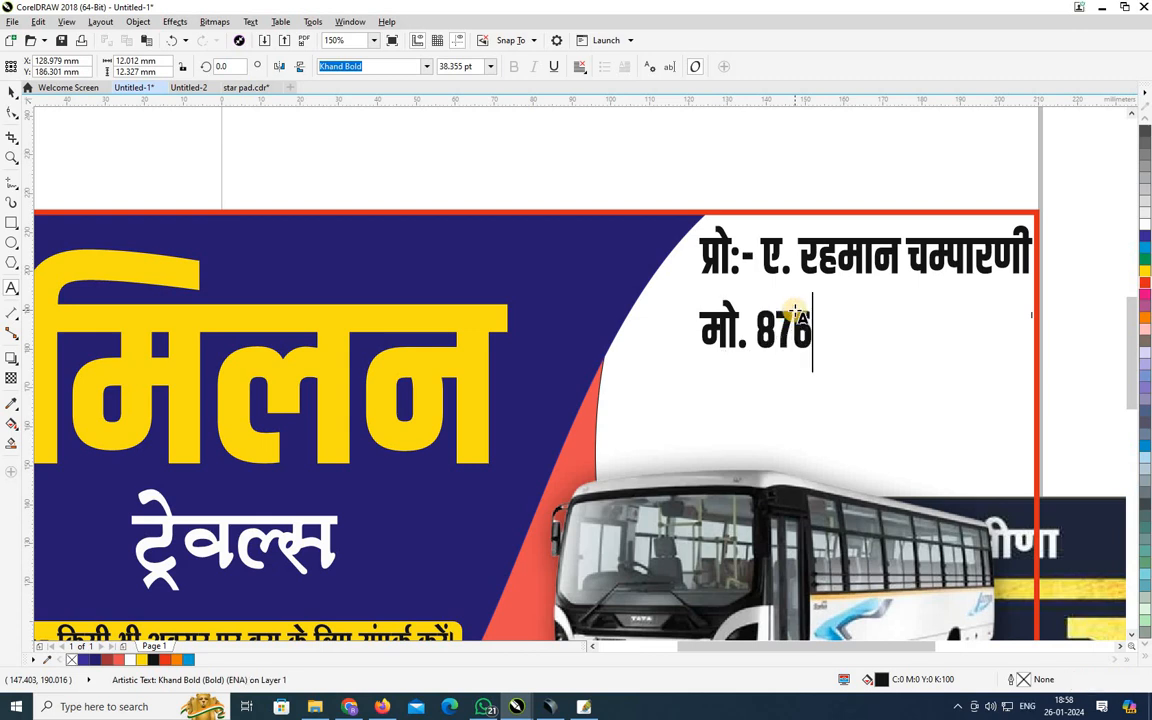
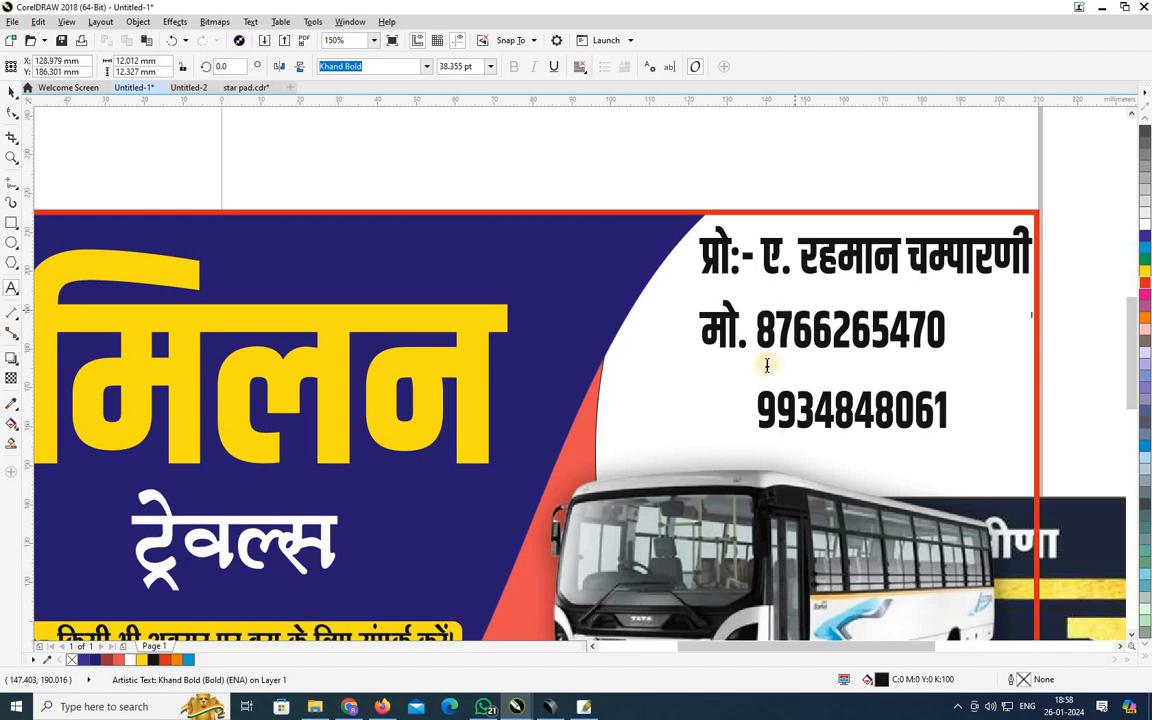
Move the mobile-number block up, closer to the proprietor's name.
{"action": "left_click", "coordinate": [116, 218]}
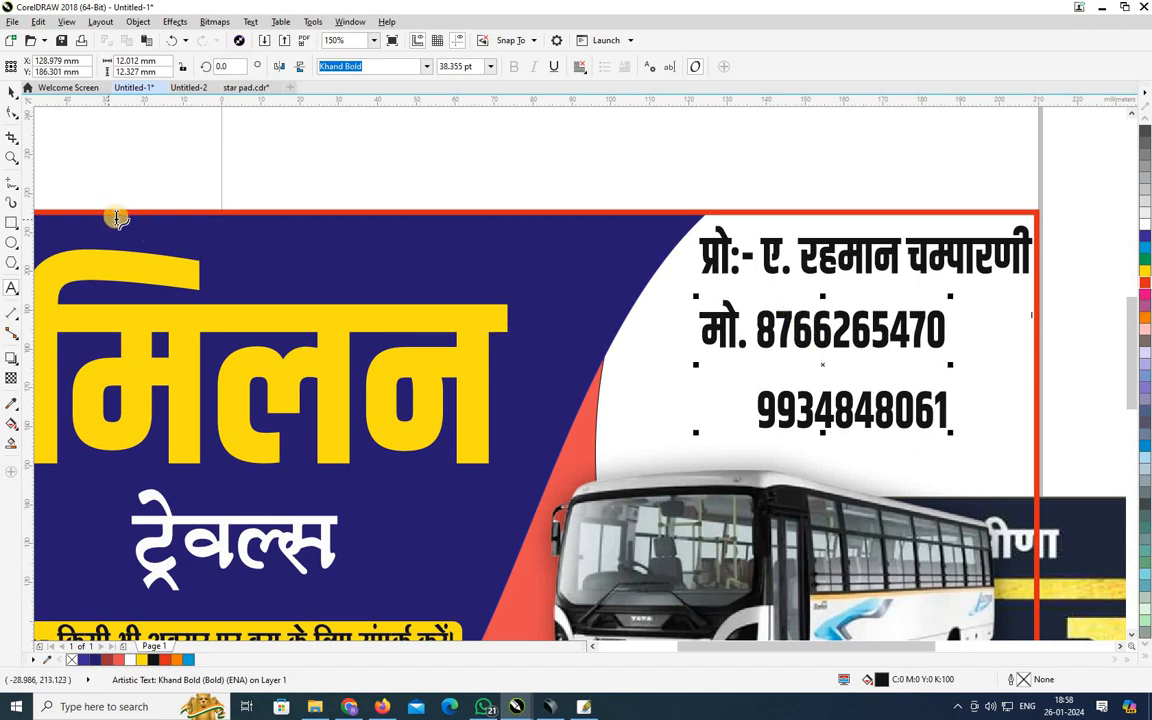
{"action": "left_click", "coordinate": [11, 92]}
{"action": "left_click", "coordinate": [11, 288]}
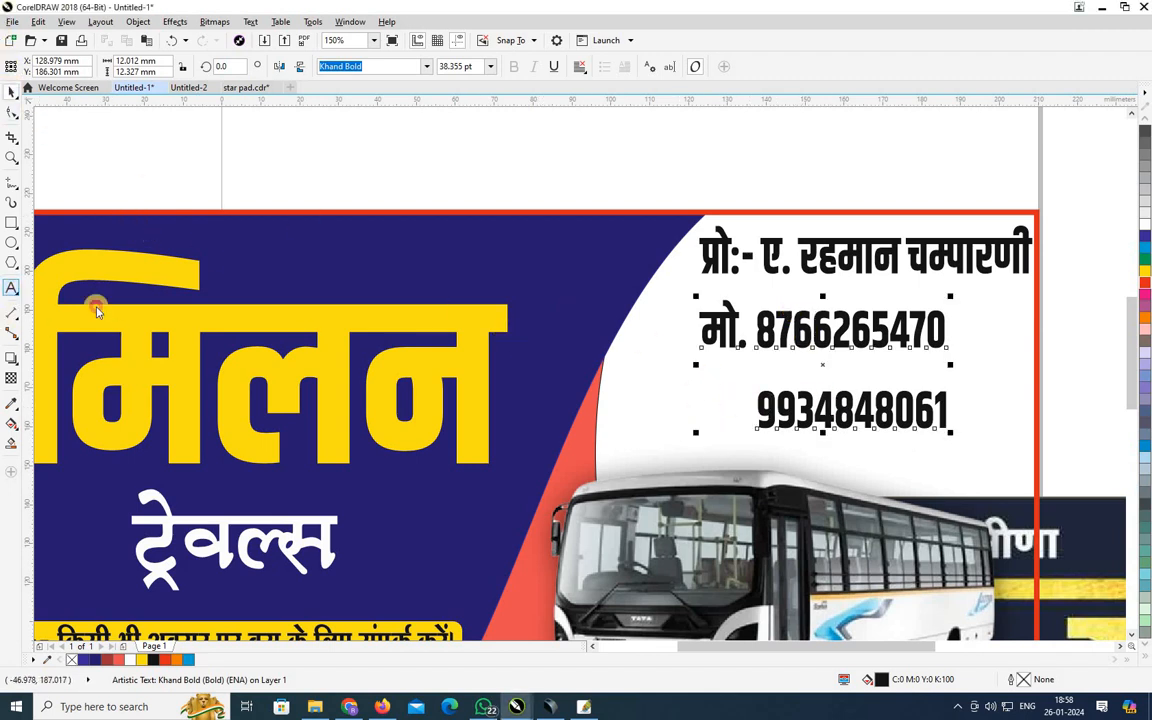
{"action": "left_click", "coordinate": [949, 411]}
{"action": "left_click_drag", "start_coordinate": [921, 408], "coordinate": [700, 322]}
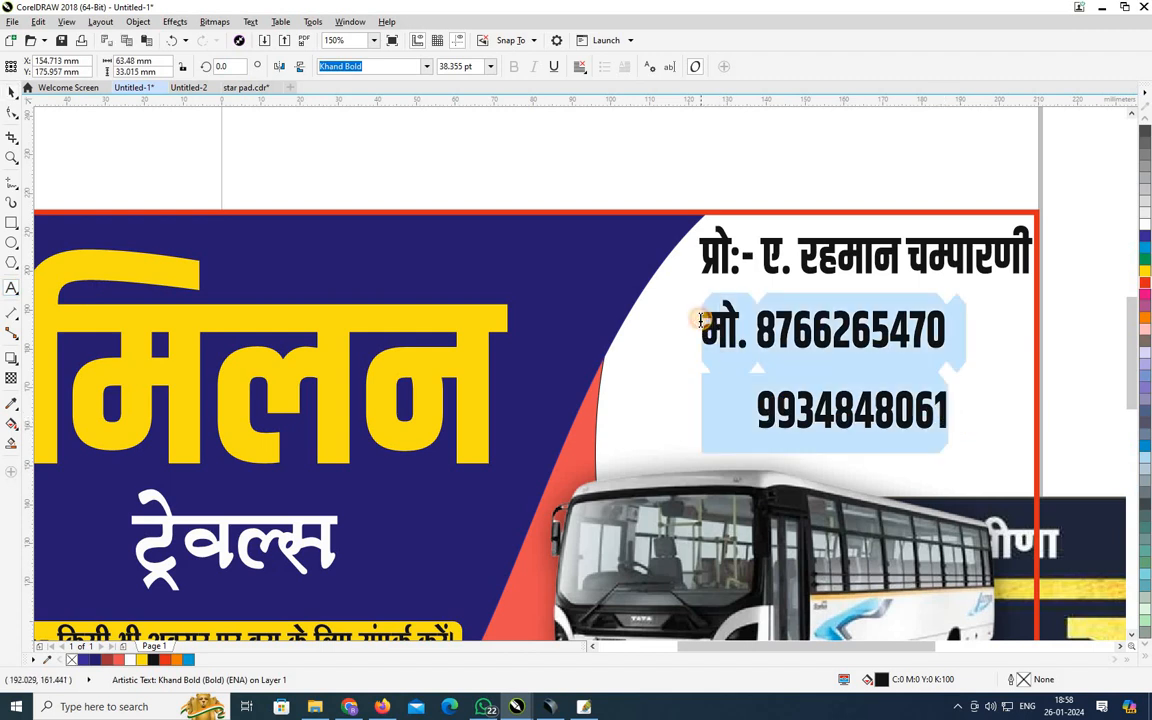
{"action": "left_click", "coordinate": [898, 394]}
{"action": "left_click", "coordinate": [11, 92]}
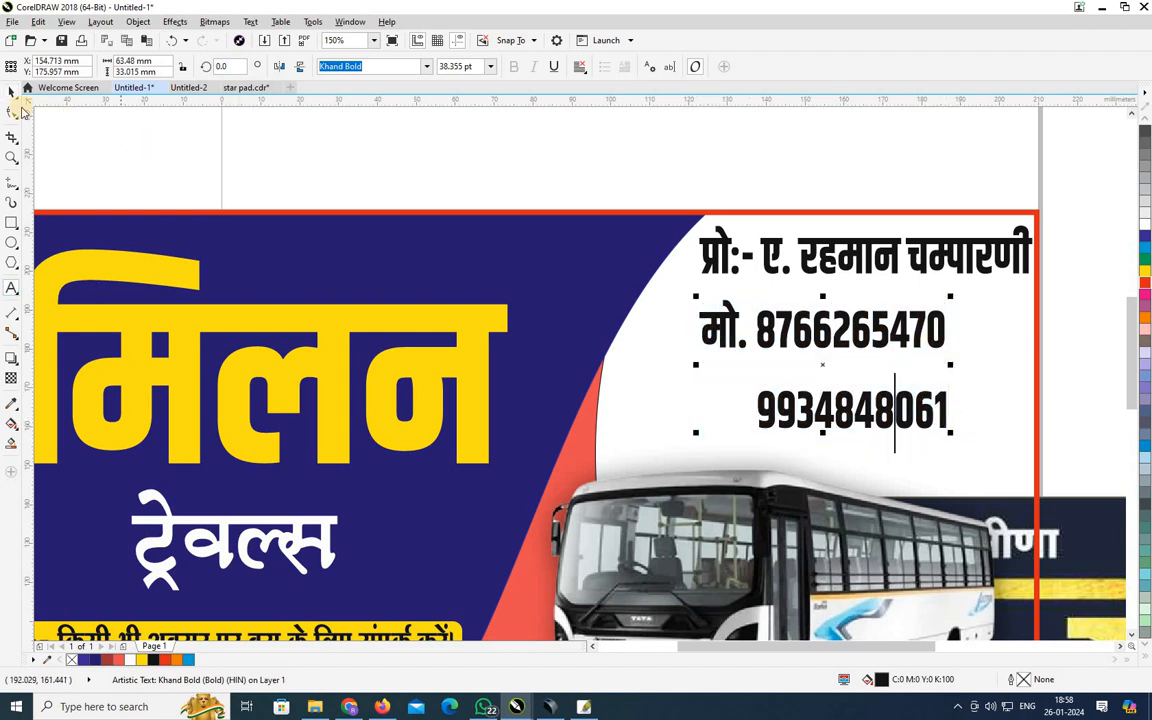
{"action": "left_click", "coordinate": [850, 335]}
{"action": "left_click_drag", "start_coordinate": [860, 337], "coordinate": [858, 317]}
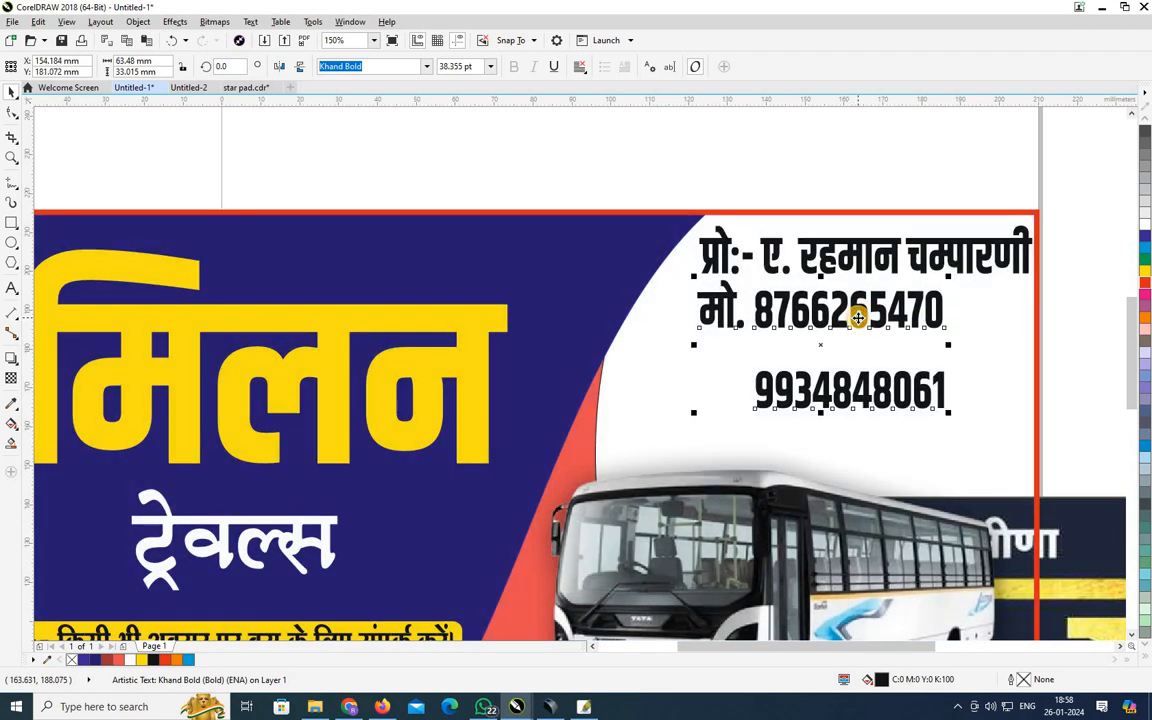
Zoom to all objects and delete the stray bitmap.
{"action": "key", "text": "F4"}
{"action": "left_click", "coordinate": [800, 322]}
{"action": "key", "text": "Delete"}
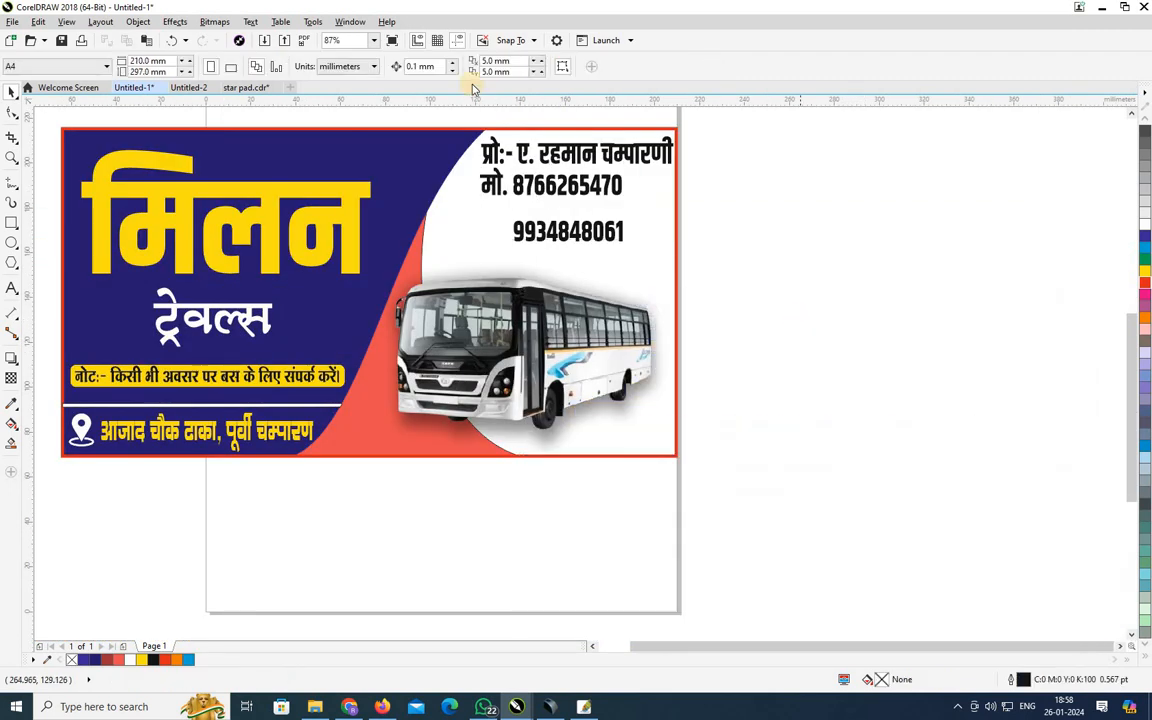
Delete the second mobile number and nudge the मो. line into place.
{"action": "left_click", "coordinate": [568, 215]}
{"action": "key", "text": "F8"}
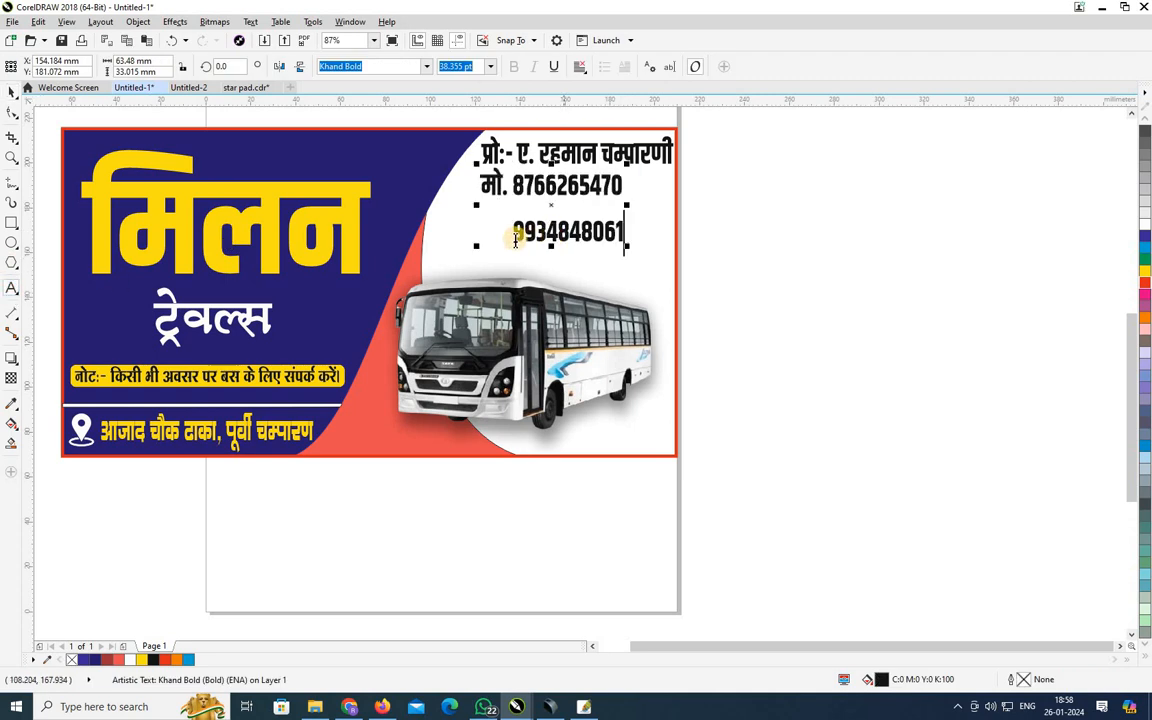
{"action": "left_click_drag", "start_coordinate": [513, 231], "coordinate": [656, 231]}
{"action": "key", "text": "Delete"}
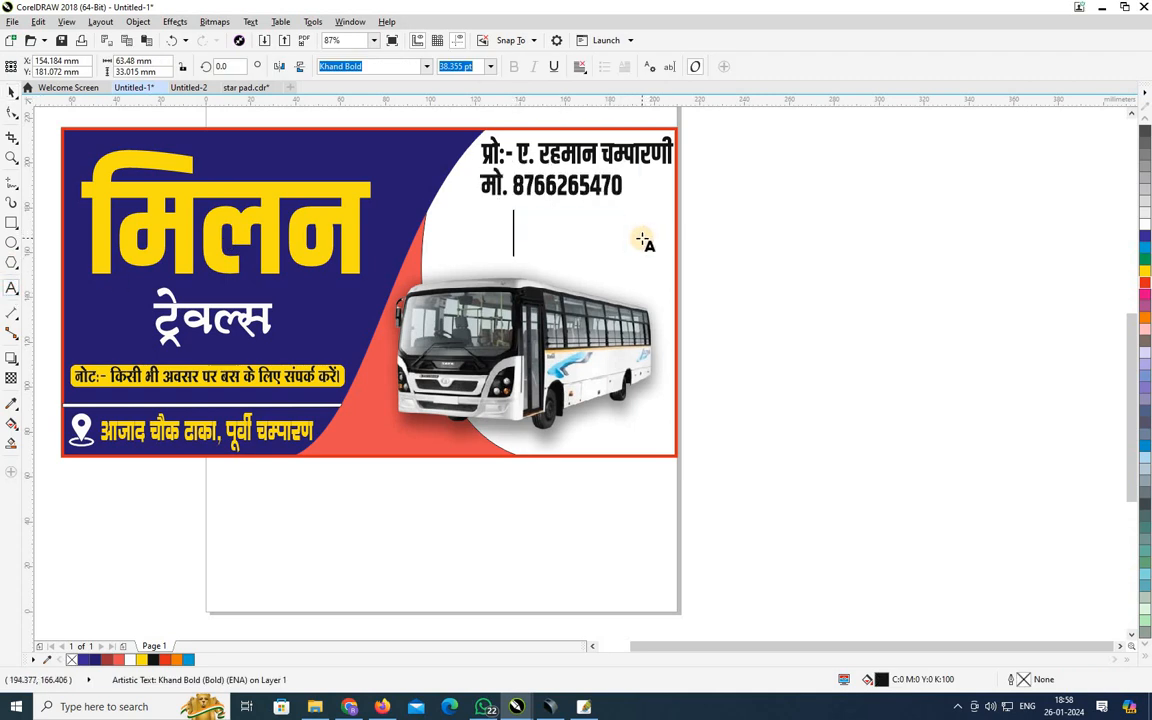
{"action": "left_click", "coordinate": [12, 90]}
{"action": "left_click", "coordinate": [535, 193]}
{"action": "mouse_move", "coordinate": [535, 193]}
{"action": "left_mouse_down"}
{"action": "mouse_move", "coordinate": [614, 192]}
{"action": "mouse_move", "coordinate": [556, 192]}
{"action": "left_mouse_up"}
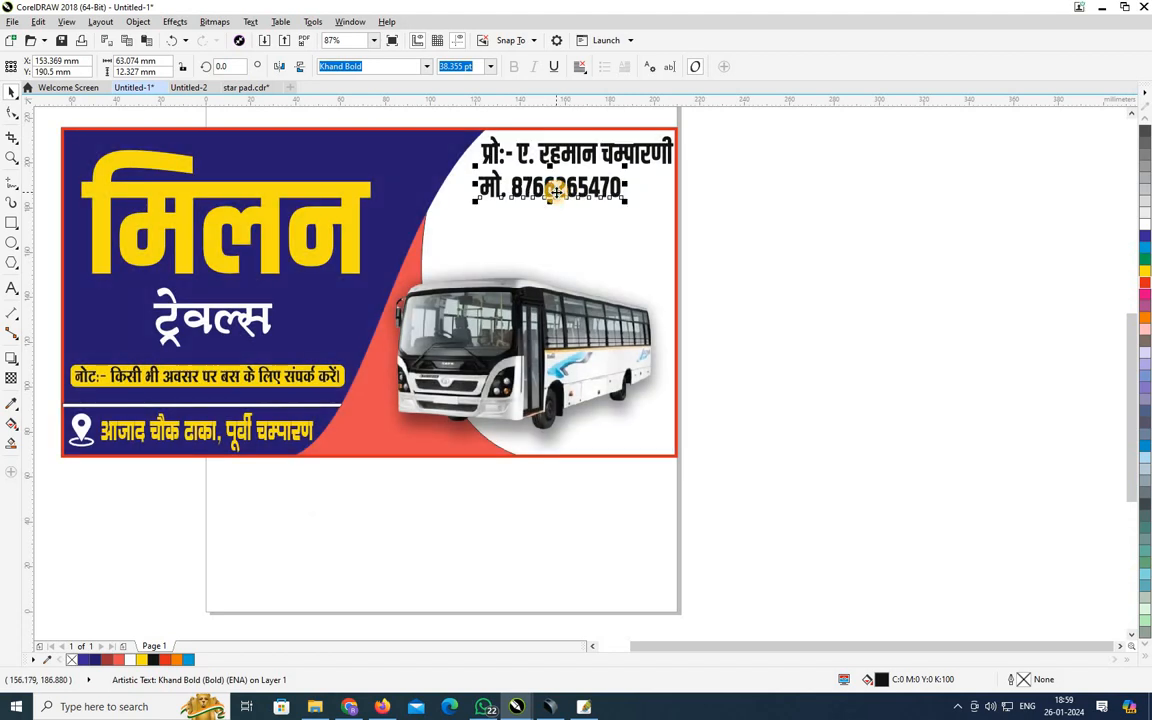